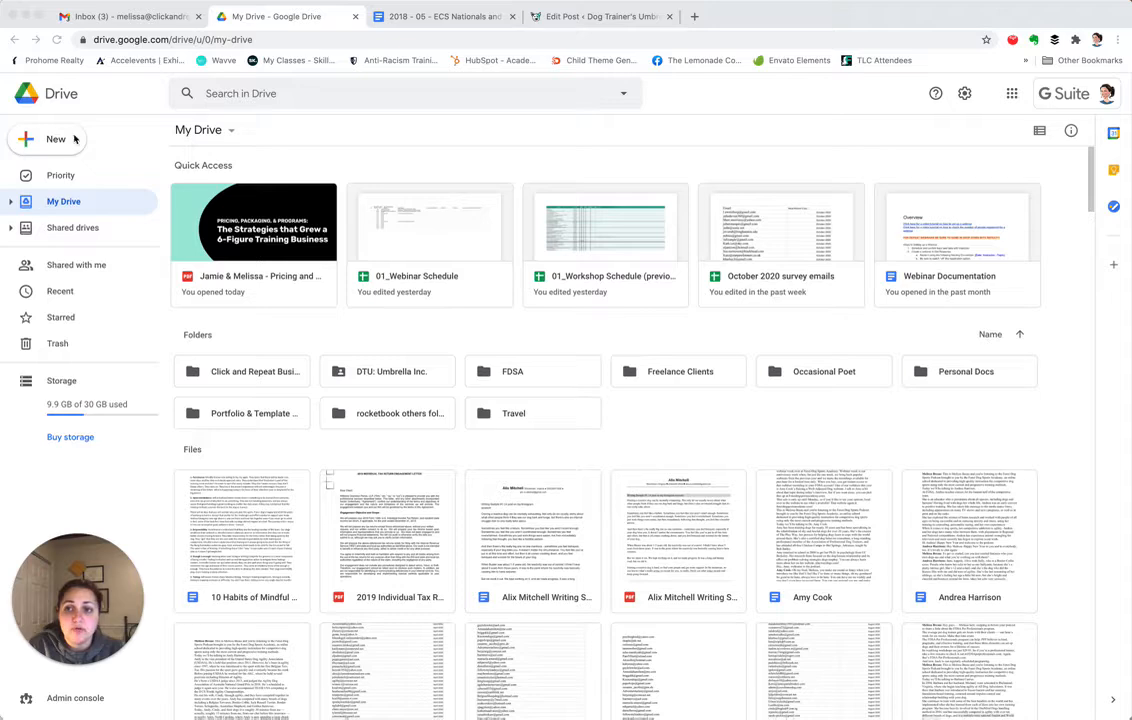
Add a new folder called 'Client Handout Library' to My Drive
{"action": "left_click", "coordinate": [56, 141]}
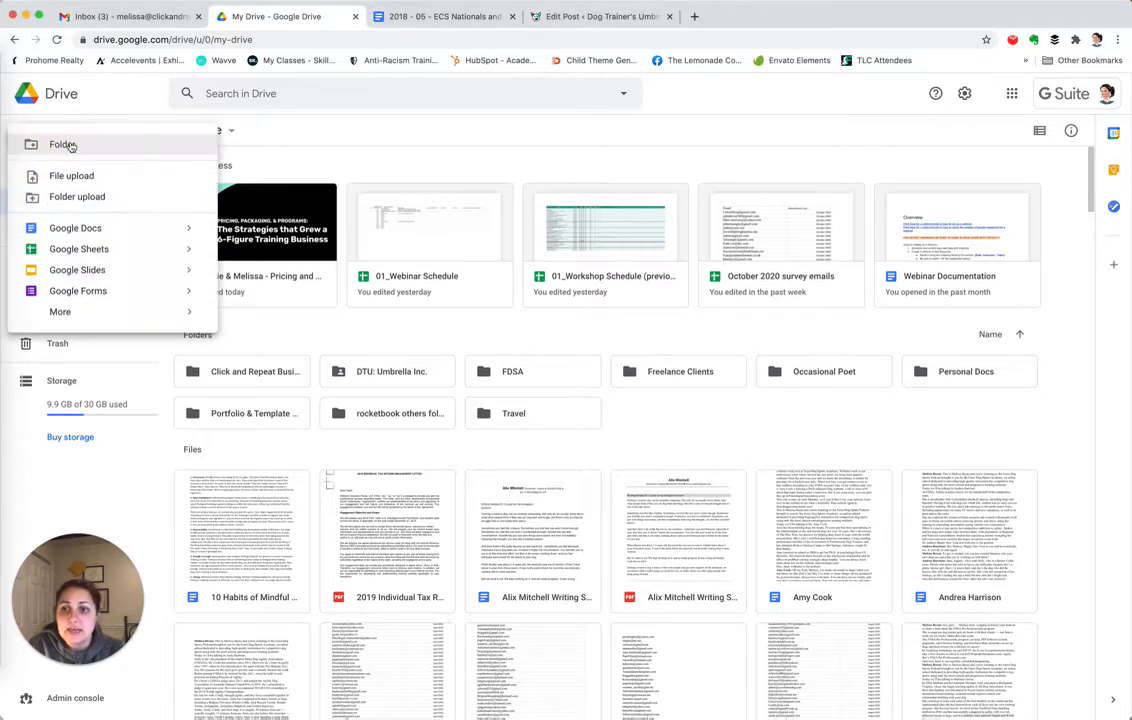
{"action": "left_click", "coordinate": [70, 146]}
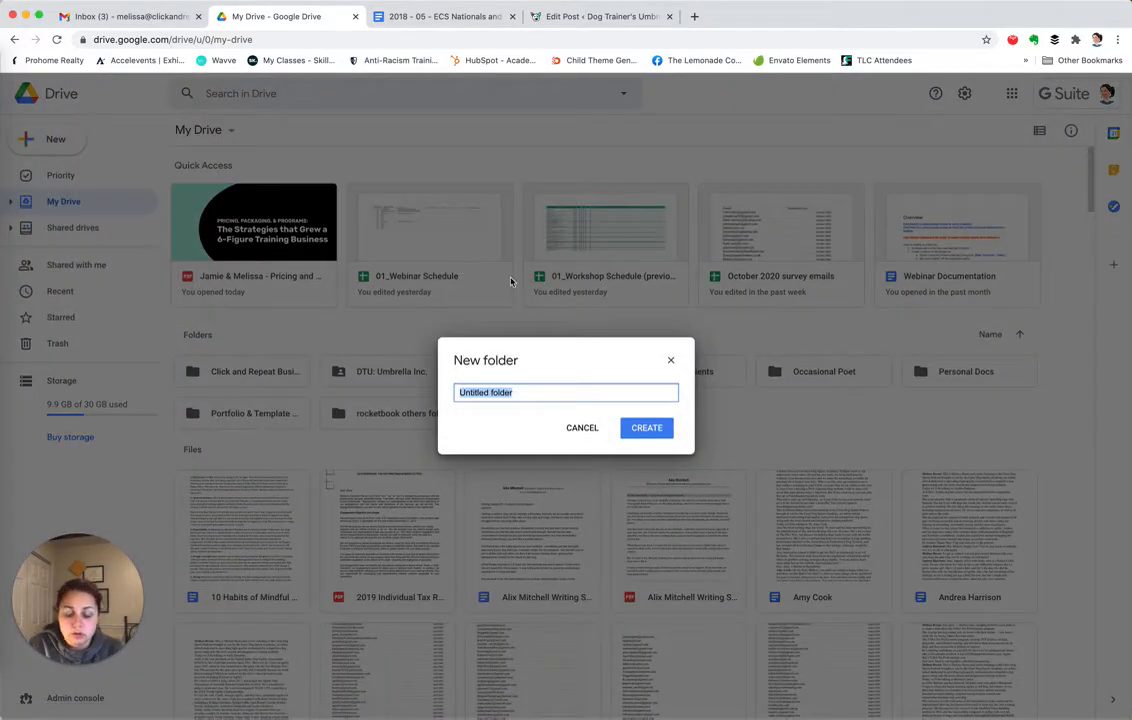
{"action": "type", "text": "Client Handout Lib"}
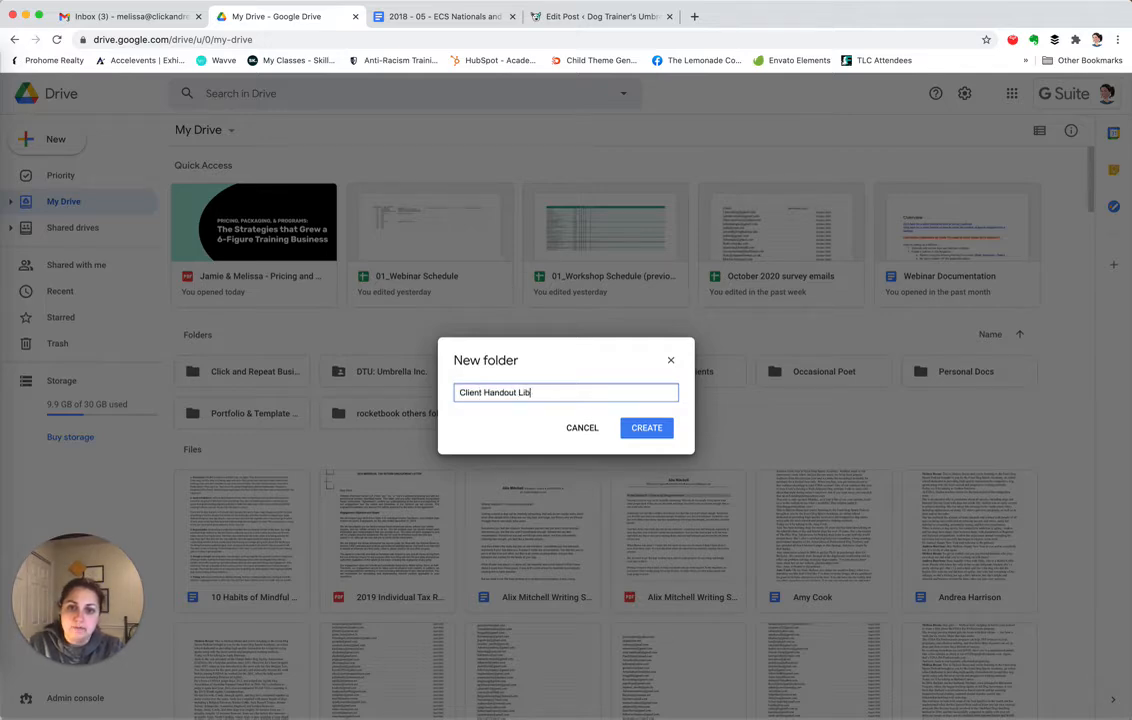
{"action": "type", "text": "rary"}
{"action": "key", "text": "Return"}
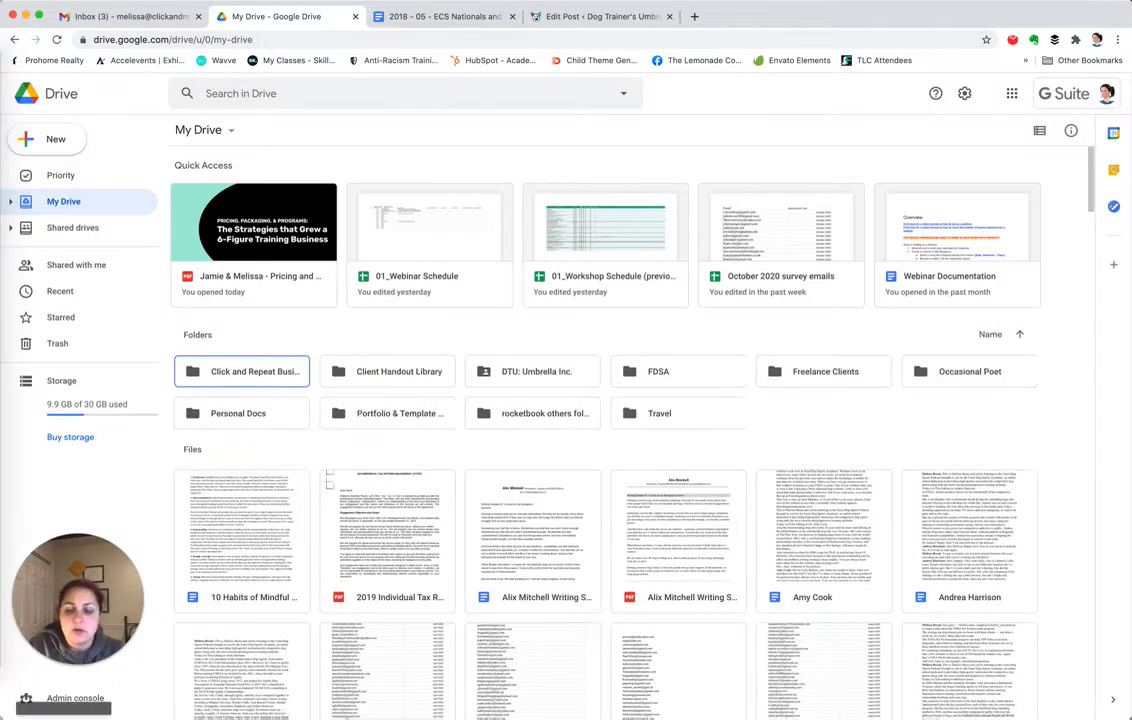
Inside Client Handout Library, create the templates subfolder
{"action": "double_click", "coordinate": [399, 377]}
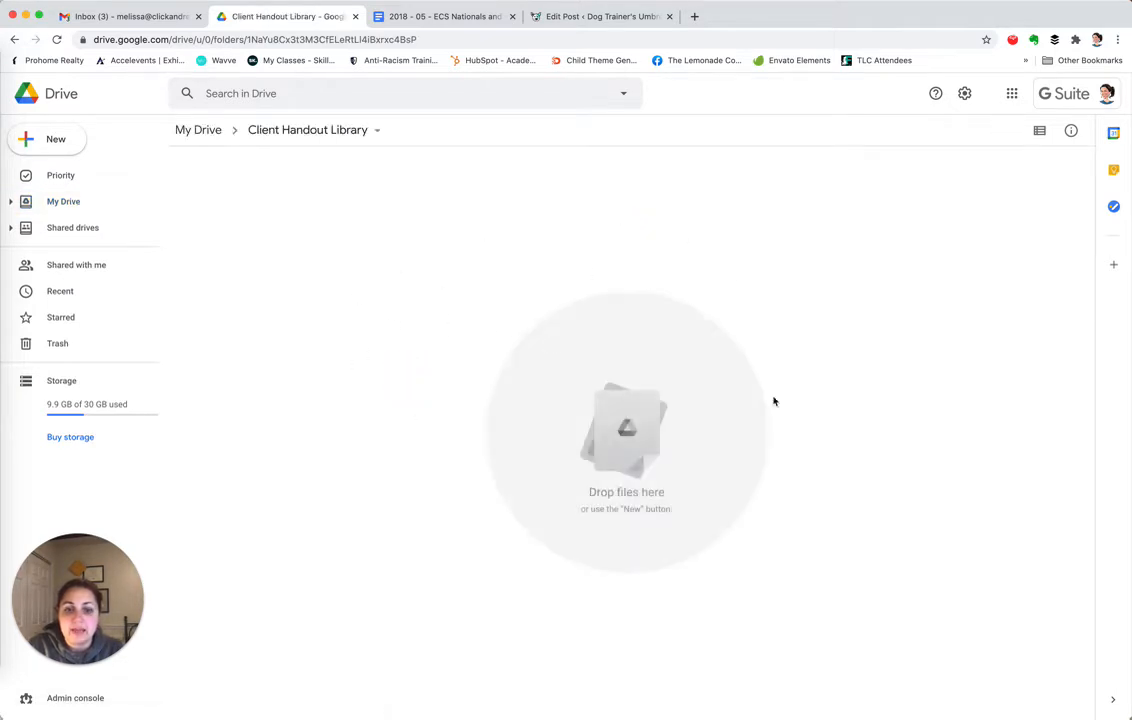
{"action": "left_click", "coordinate": [58, 142]}
{"action": "left_click", "coordinate": [62, 146]}
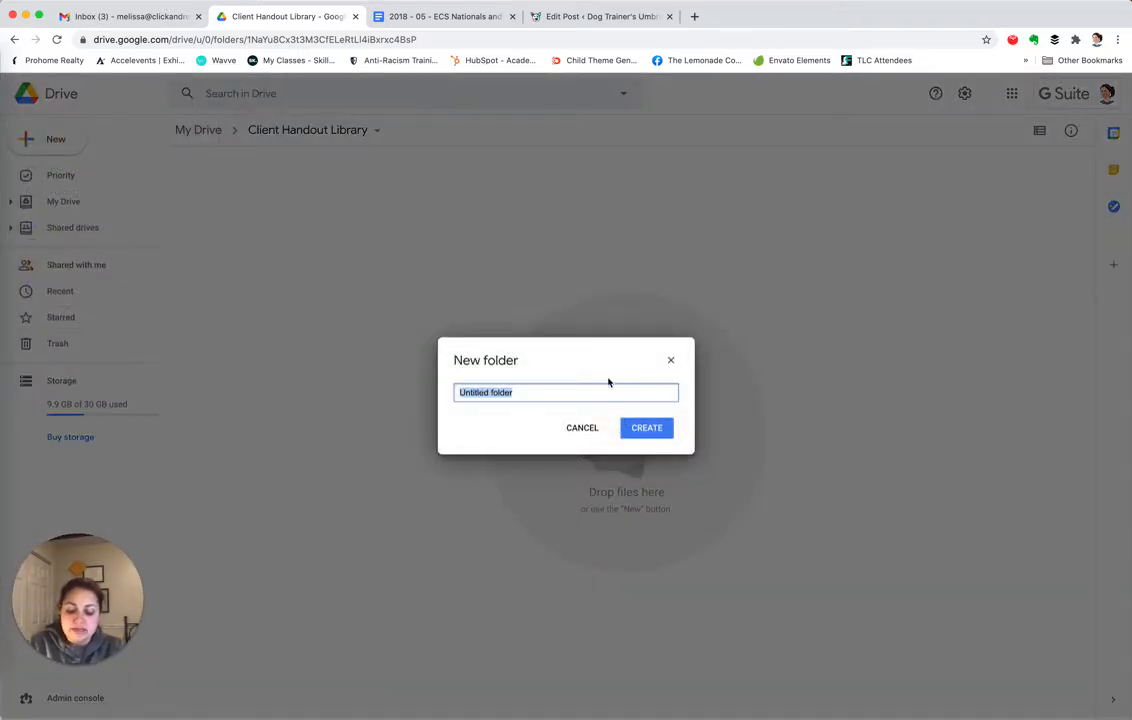
{"action": "type", "text": "Client Handout Templtes"}
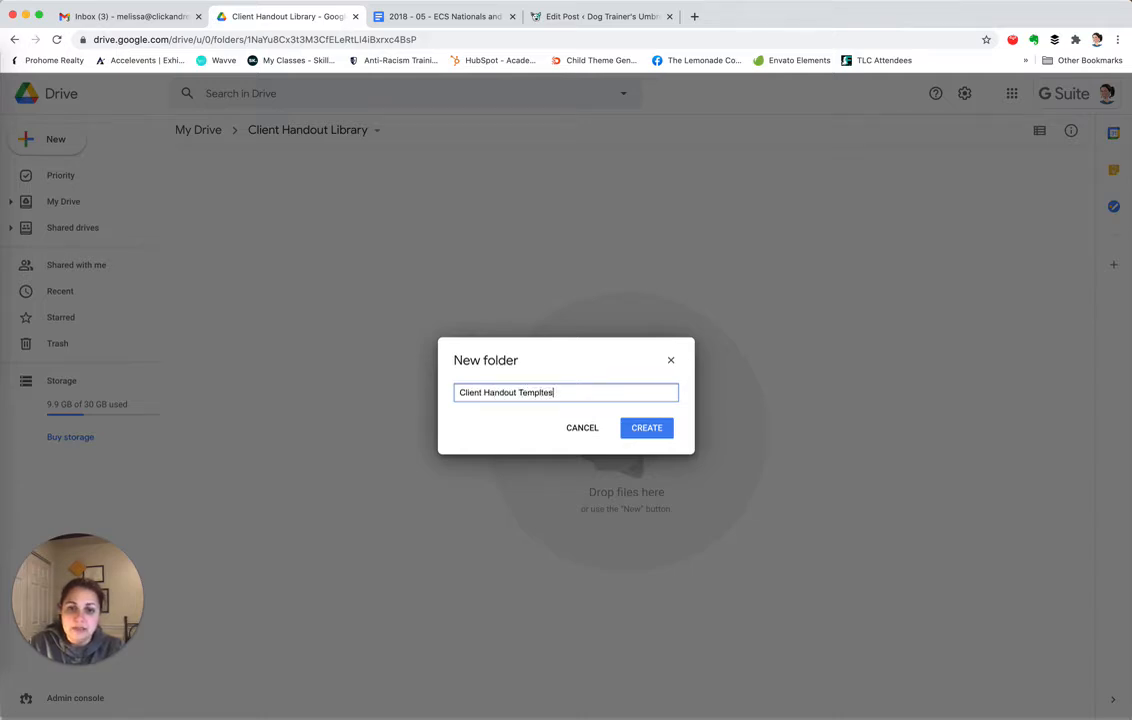
{"action": "key", "text": "Return"}
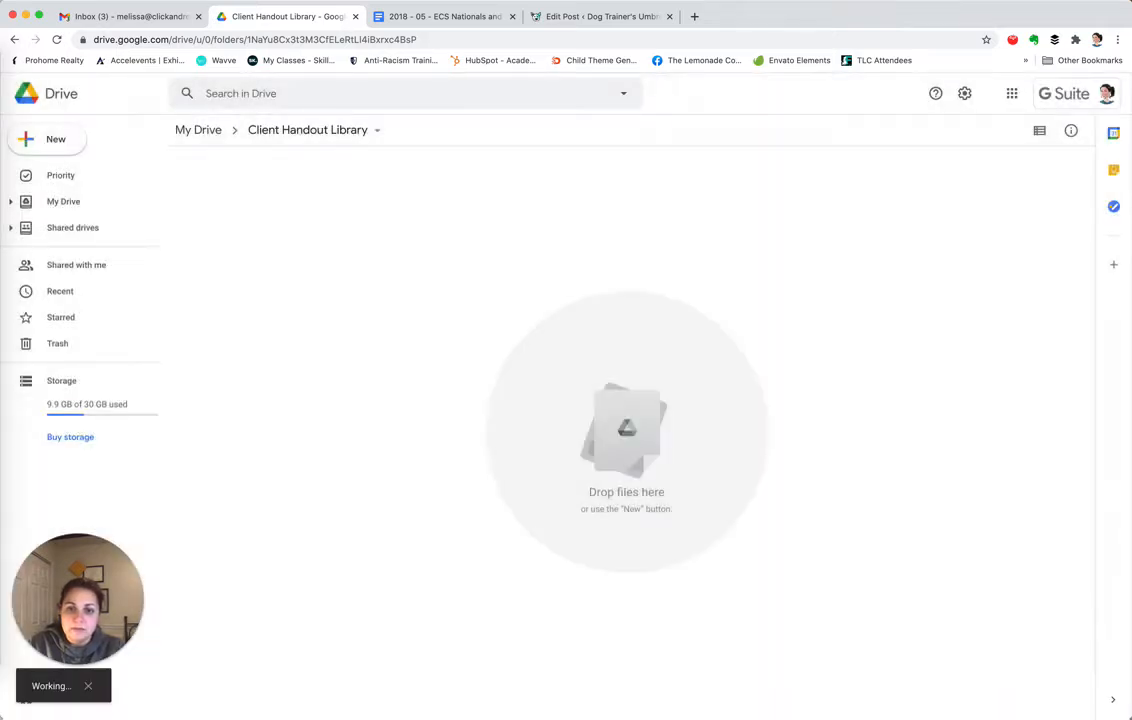
Create a second subfolder named 'Shared Client Handout Folders'
{"action": "left_click", "coordinate": [48, 141]}
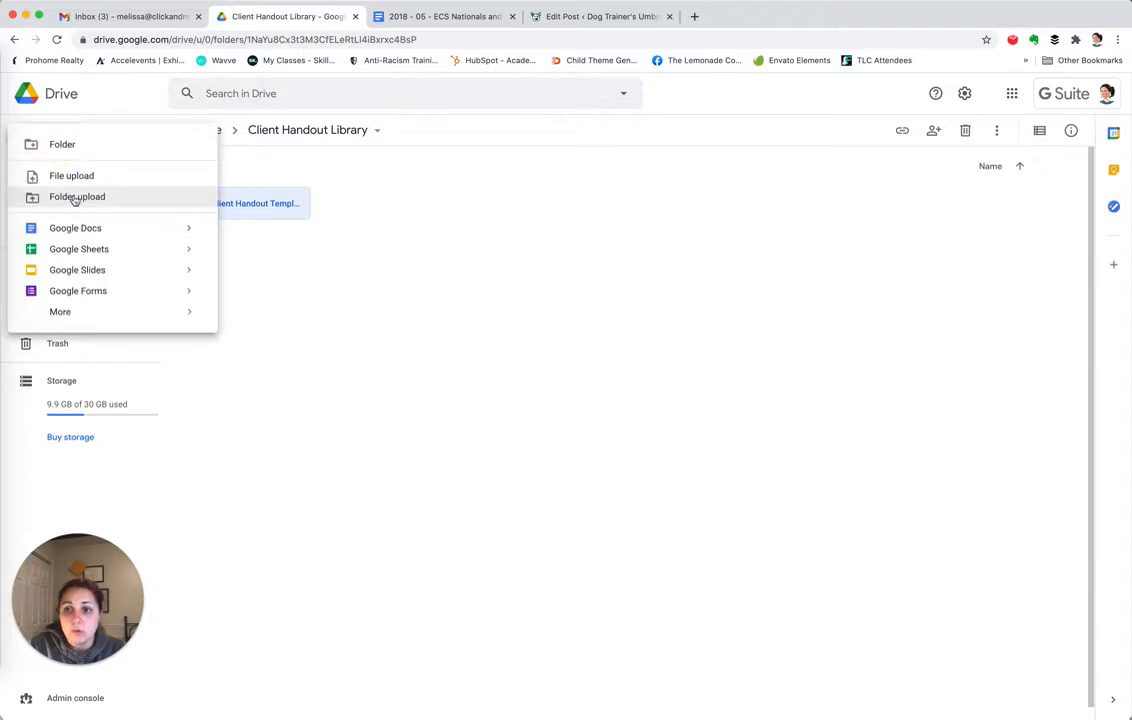
{"action": "left_click", "coordinate": [64, 144]}
{"action": "type", "text": "S"}
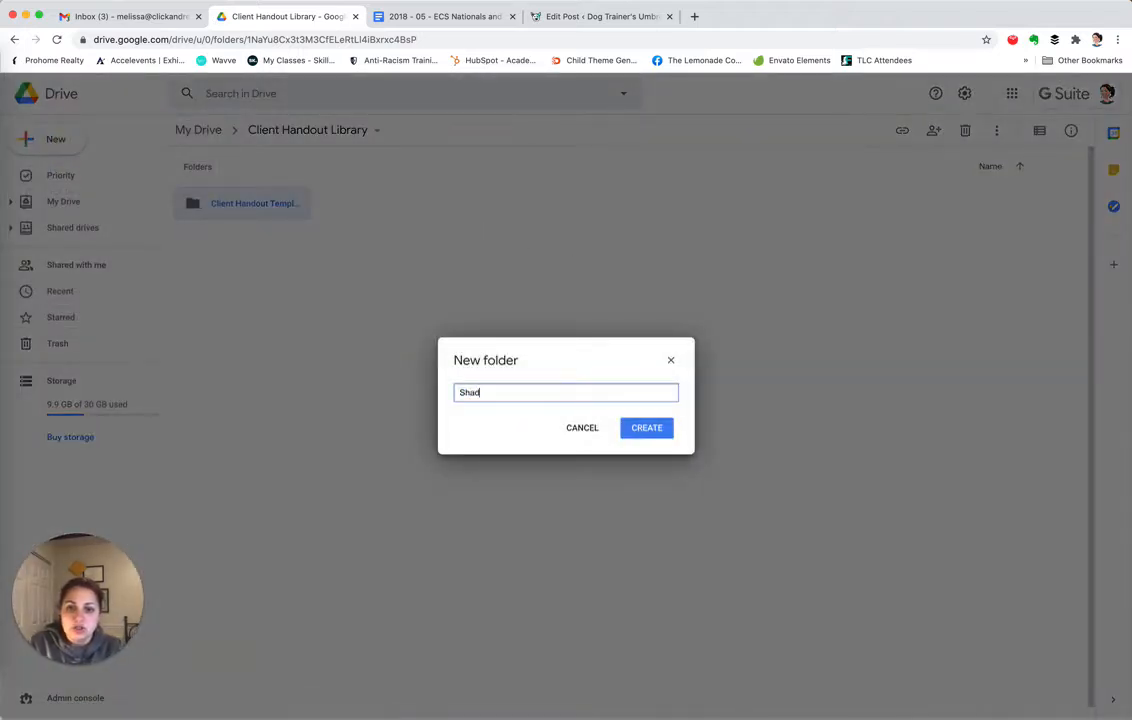
{"action": "type", "text": "hared Client Handout Folders"}
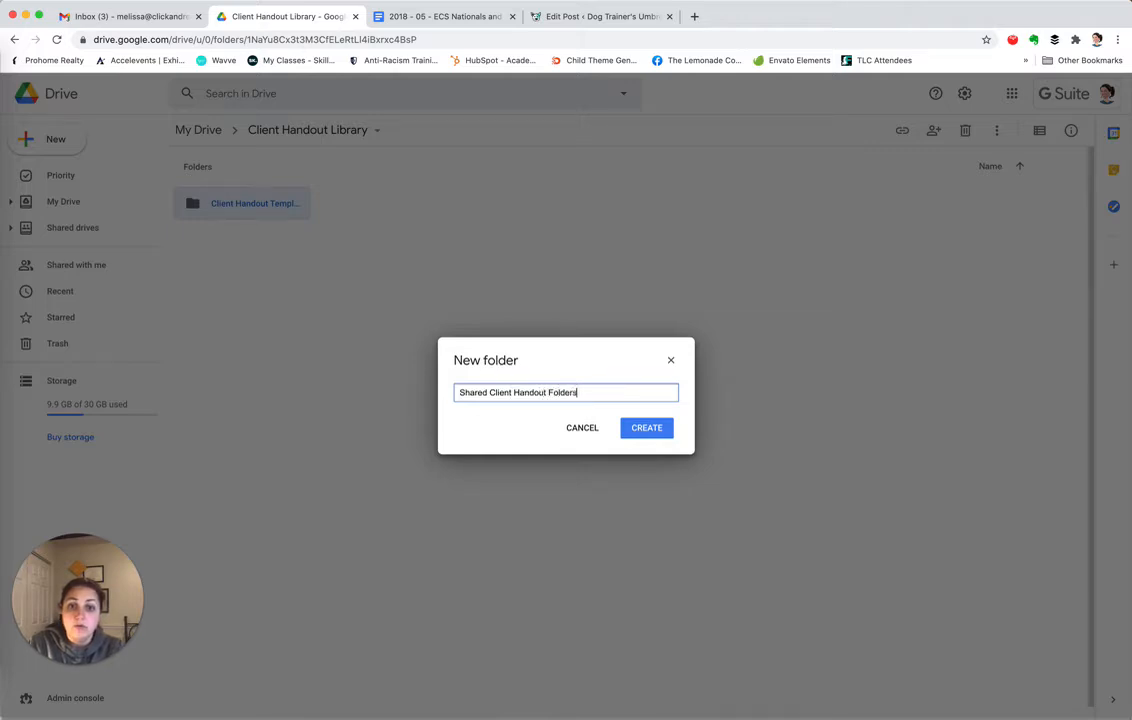
{"action": "key", "text": "Return"}
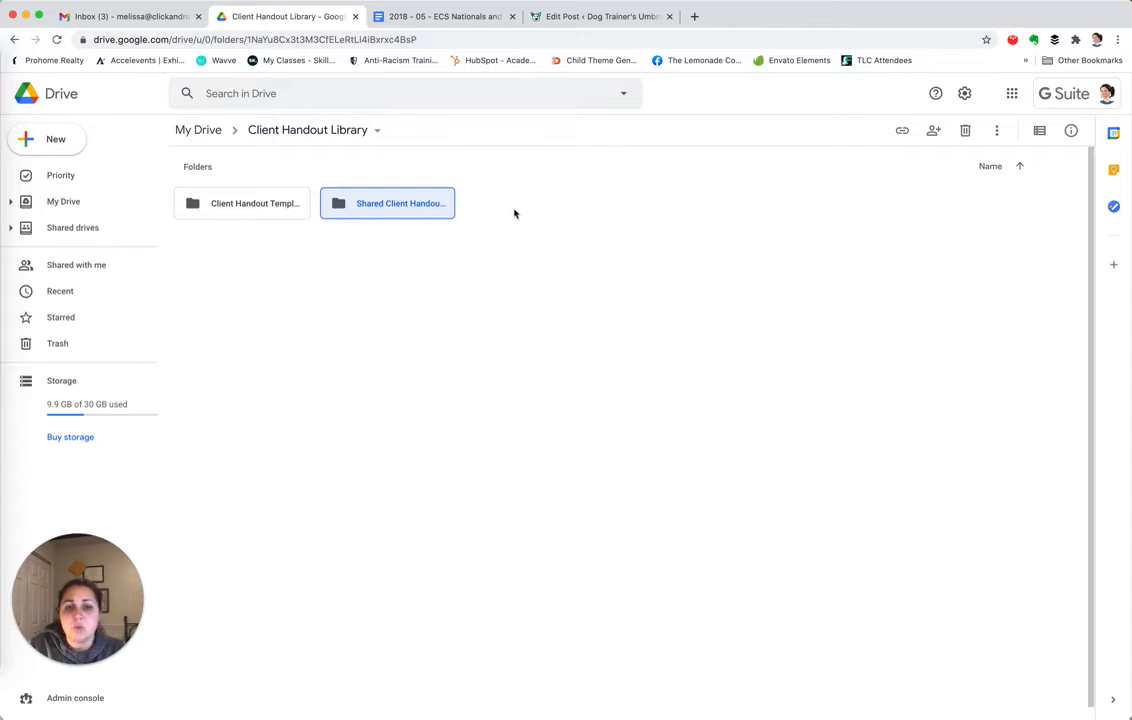
Create a third subfolder named 'Shared Class Handout Folders'
{"action": "left_click", "coordinate": [53, 139]}
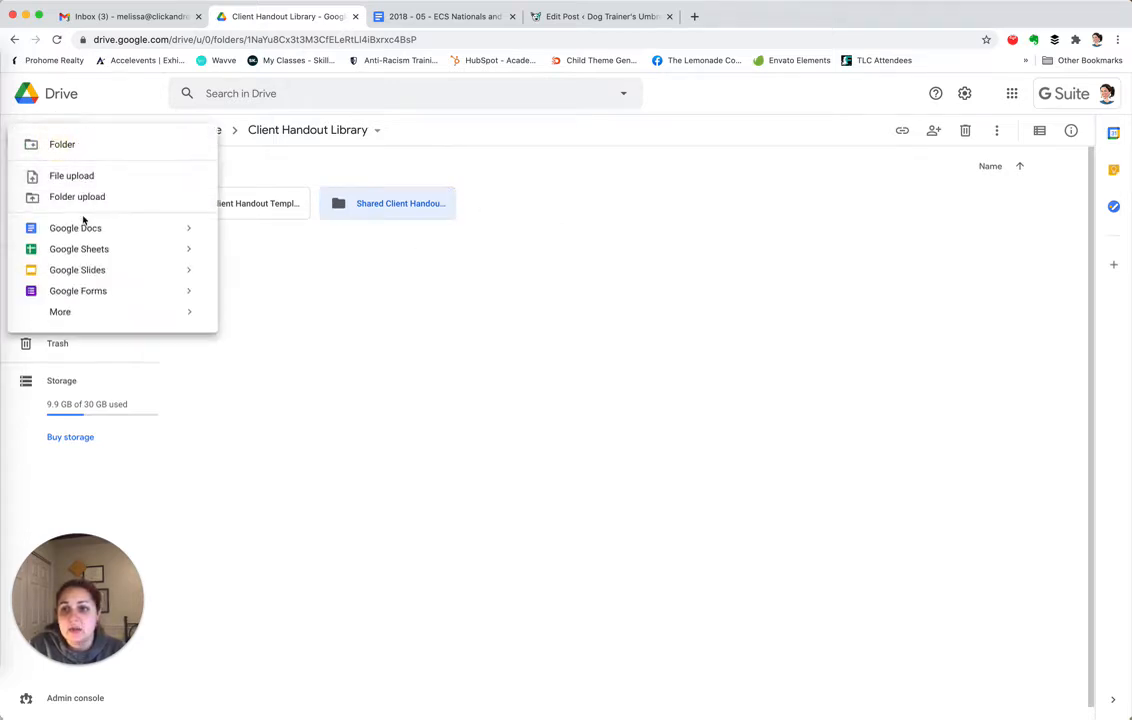
{"action": "left_click", "coordinate": [60, 143]}
{"action": "key", "text": "BackSpace"}
{"action": "type", "text": "Shared Class Handout Folders"}
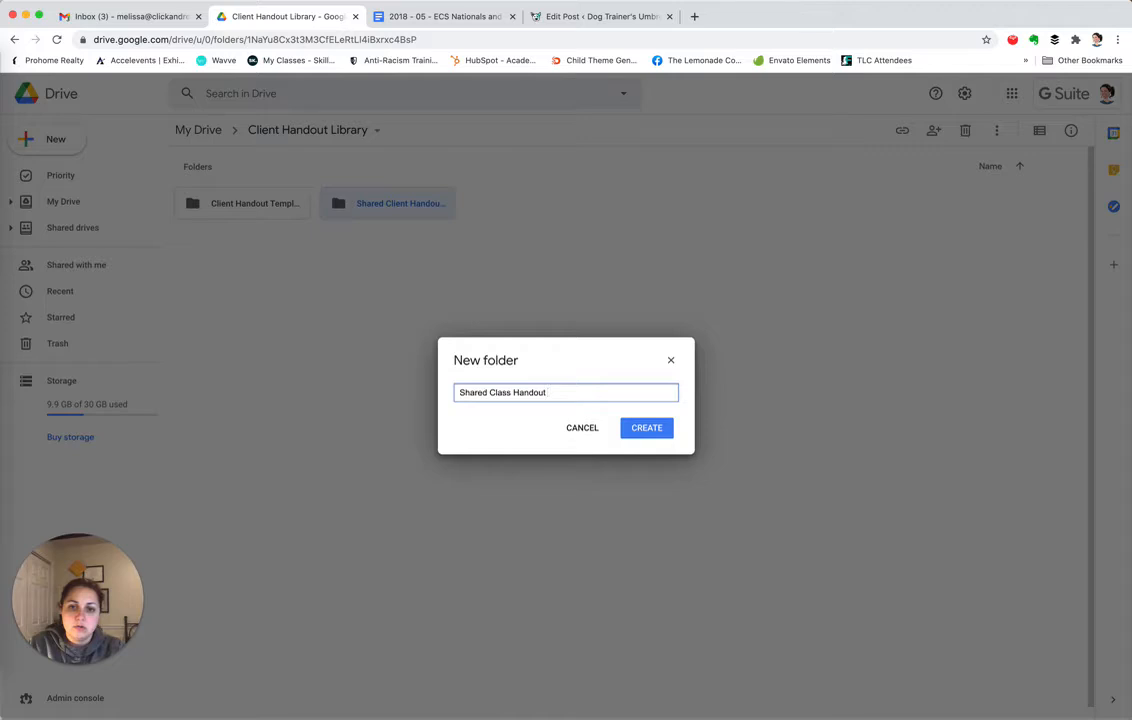
{"action": "left_click", "coordinate": [645, 426]}
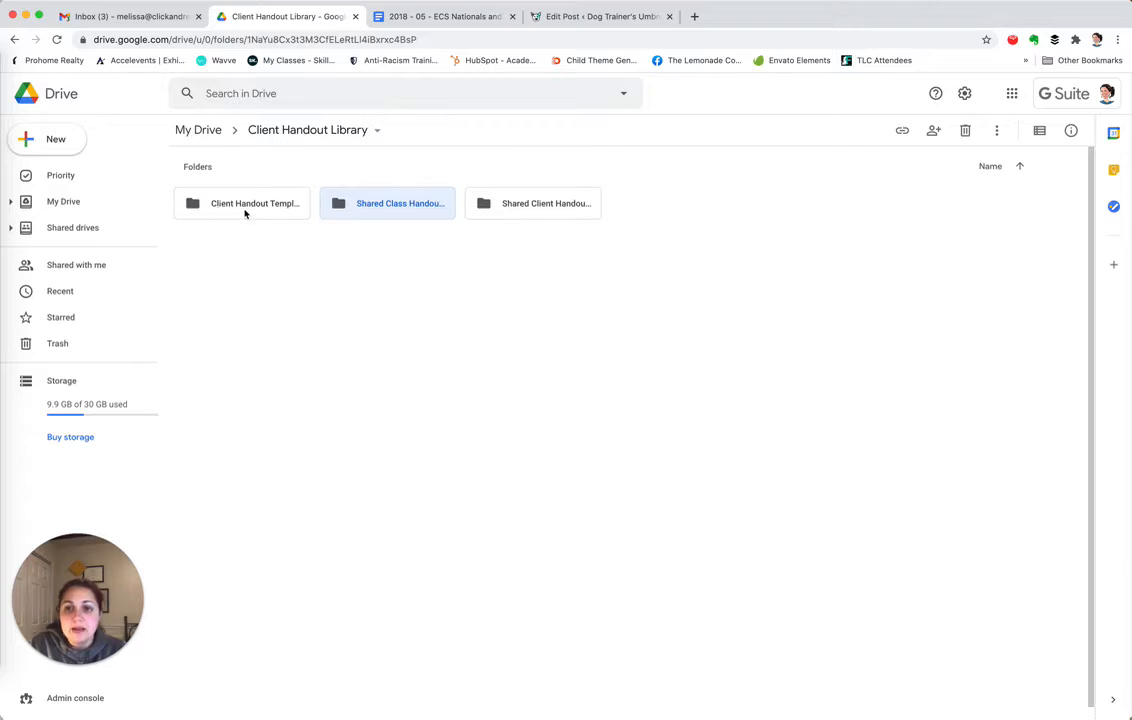
Fix the misspelled 'Templtes' folder name to 'Client Handout Templates', then return to My Drive
{"action": "double_click", "coordinate": [245, 208]}
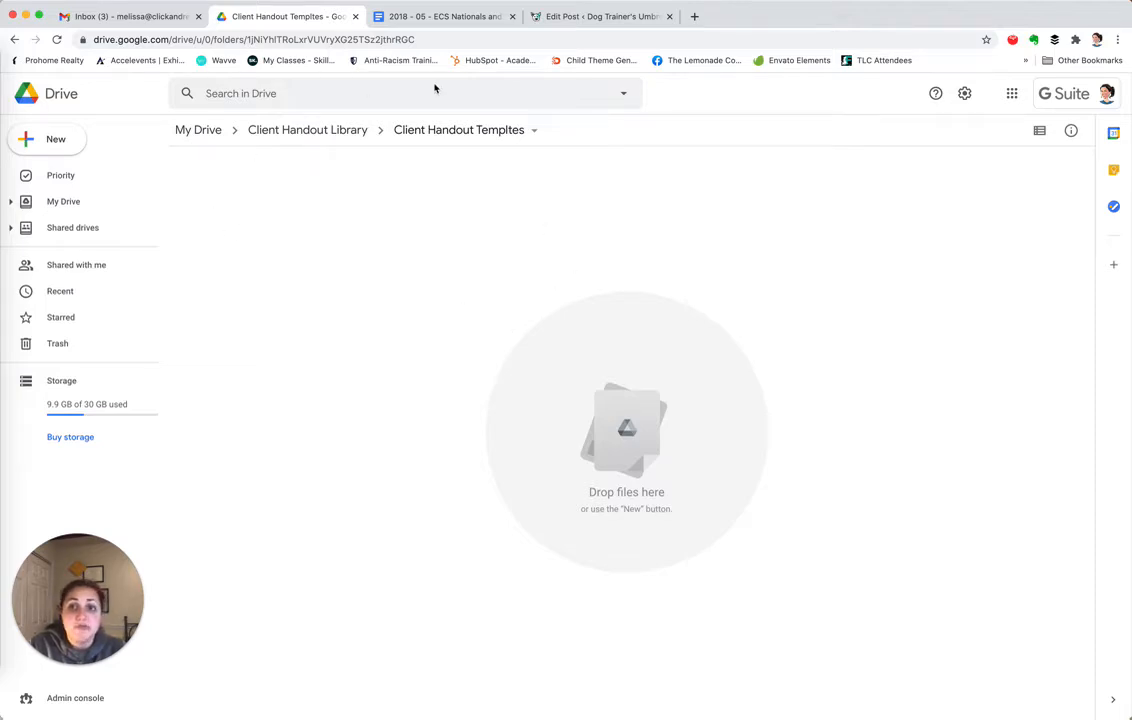
{"action": "left_click", "coordinate": [522, 133]}
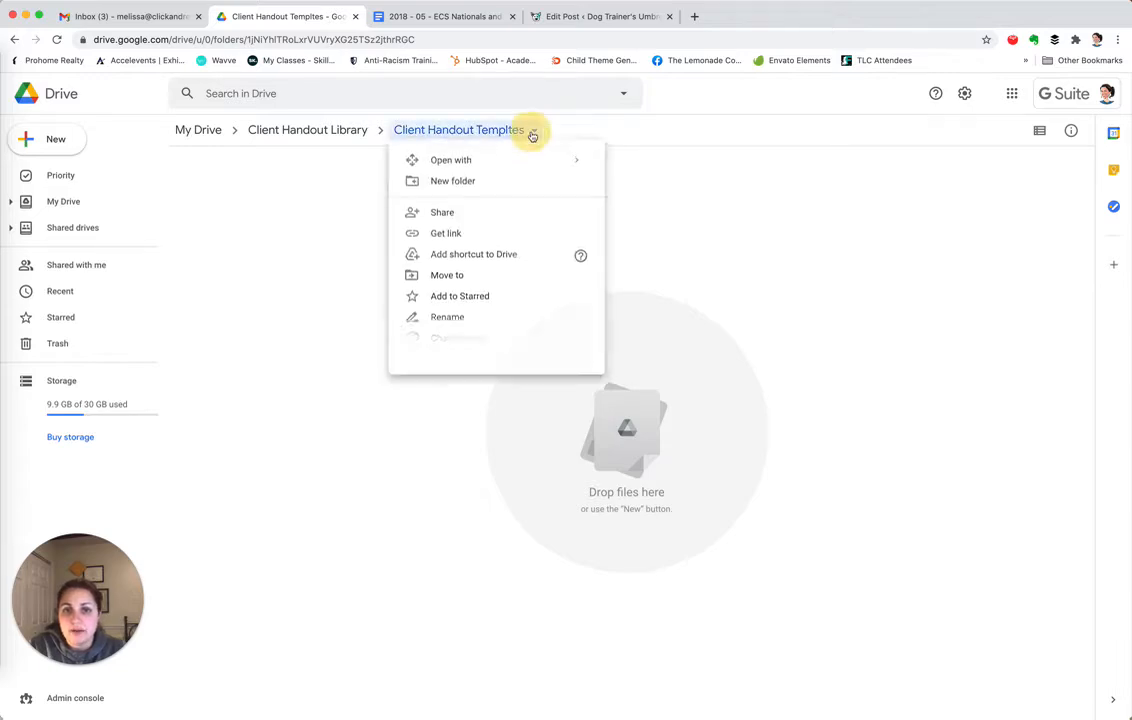
{"action": "left_click", "coordinate": [437, 319]}
{"action": "left_click", "coordinate": [576, 396]}
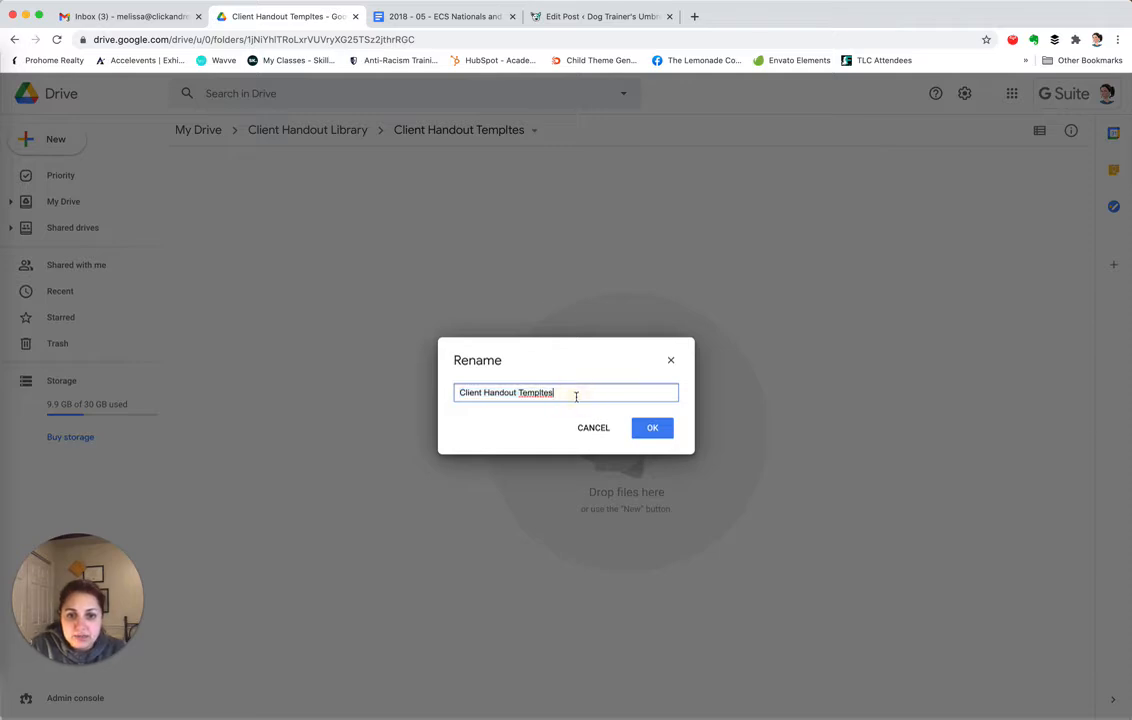
{"action": "left_click", "coordinate": [545, 392]}
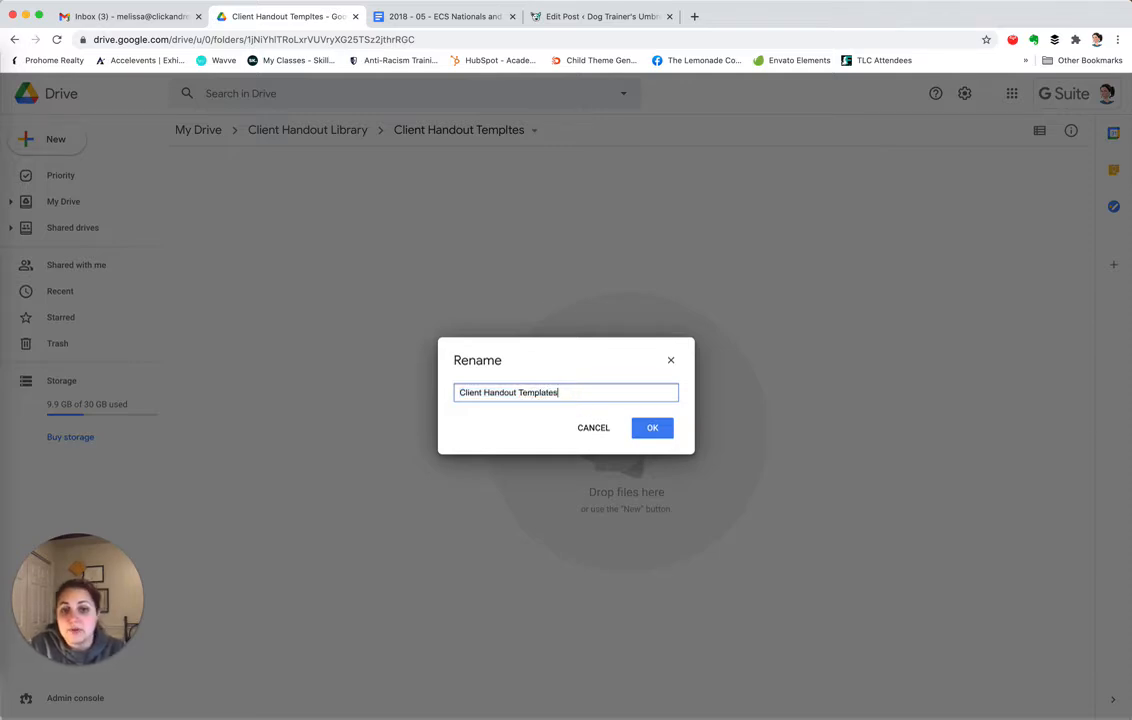
{"action": "left_click", "coordinate": [652, 428]}
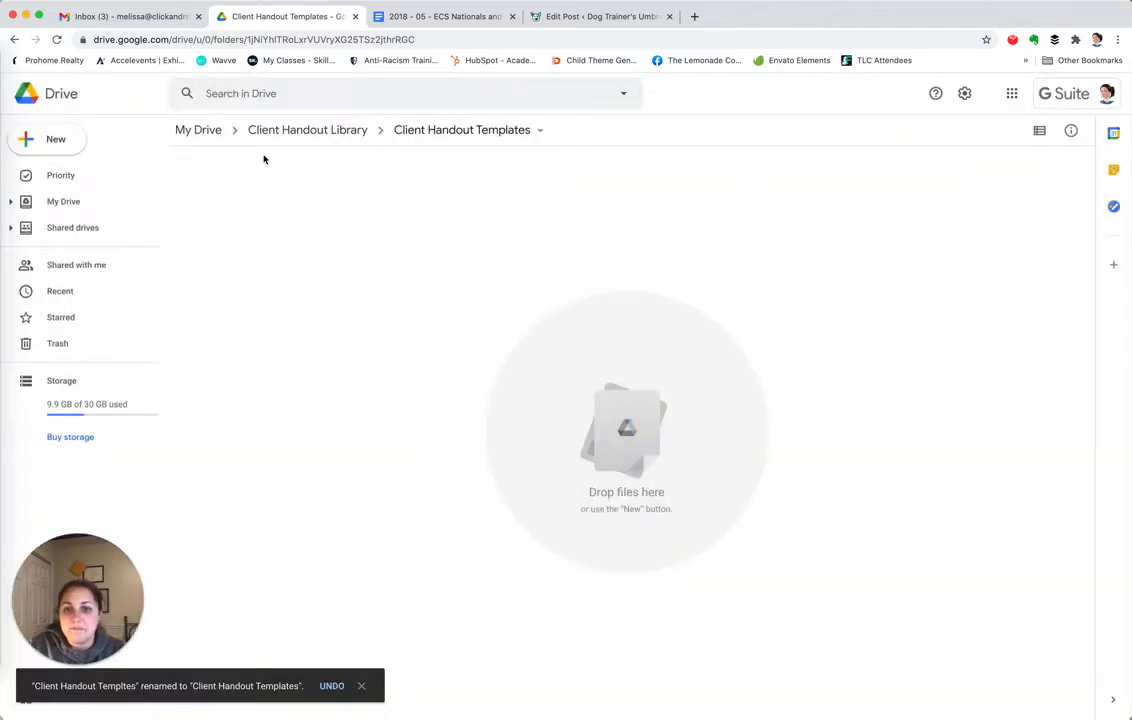
{"action": "left_click", "coordinate": [199, 130]}
{"action": "left_click", "coordinate": [265, 94]}
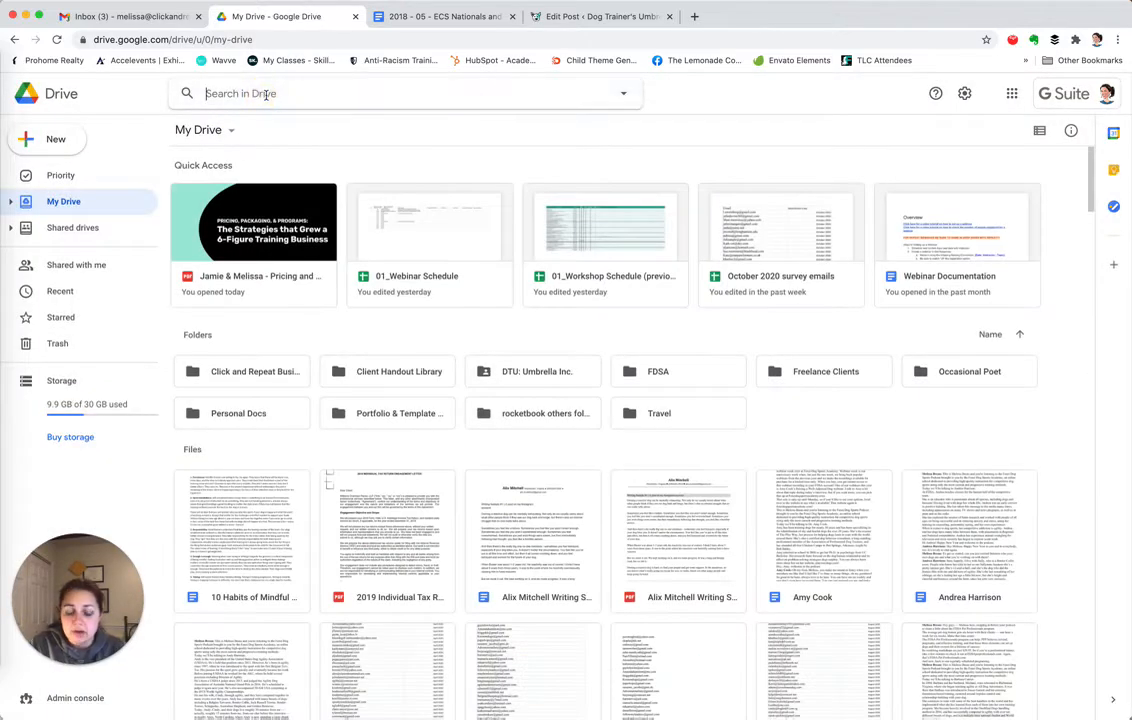
Search Drive for 'DTU reca' and open the DTU Recall Class Sample Doc result
{"action": "type", "text": "T"}
{"action": "key", "text": "BackSpace"}
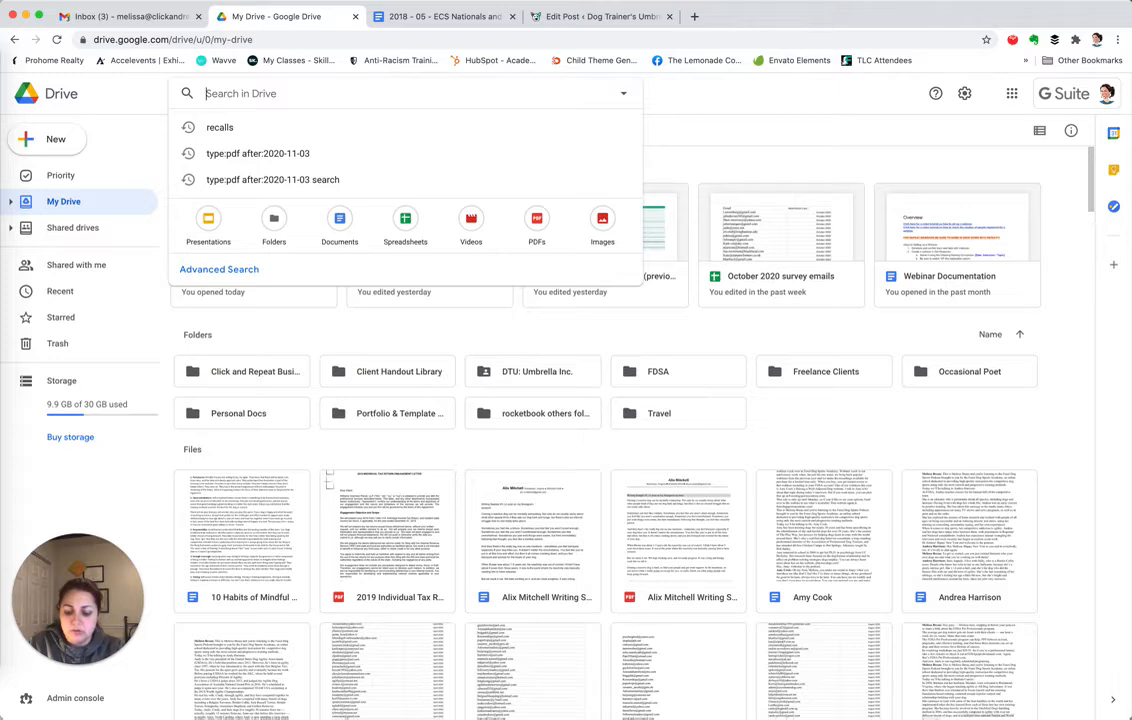
{"action": "type", "text": "DTU rec"}
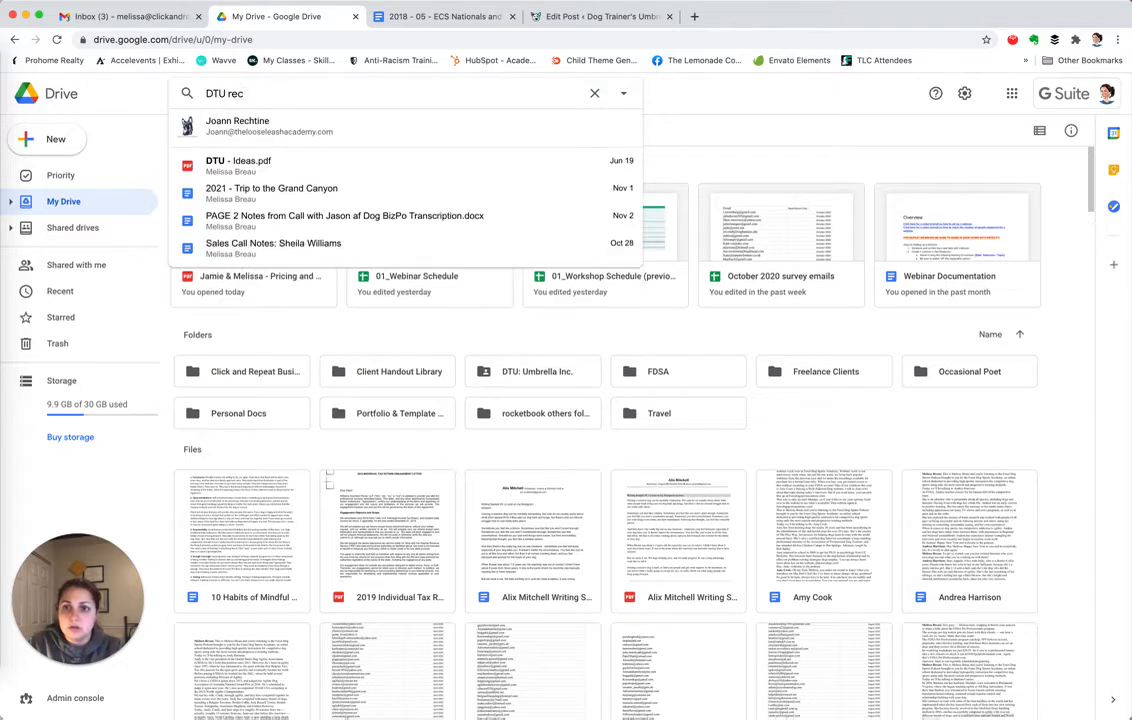
{"action": "type", "text": "a"}
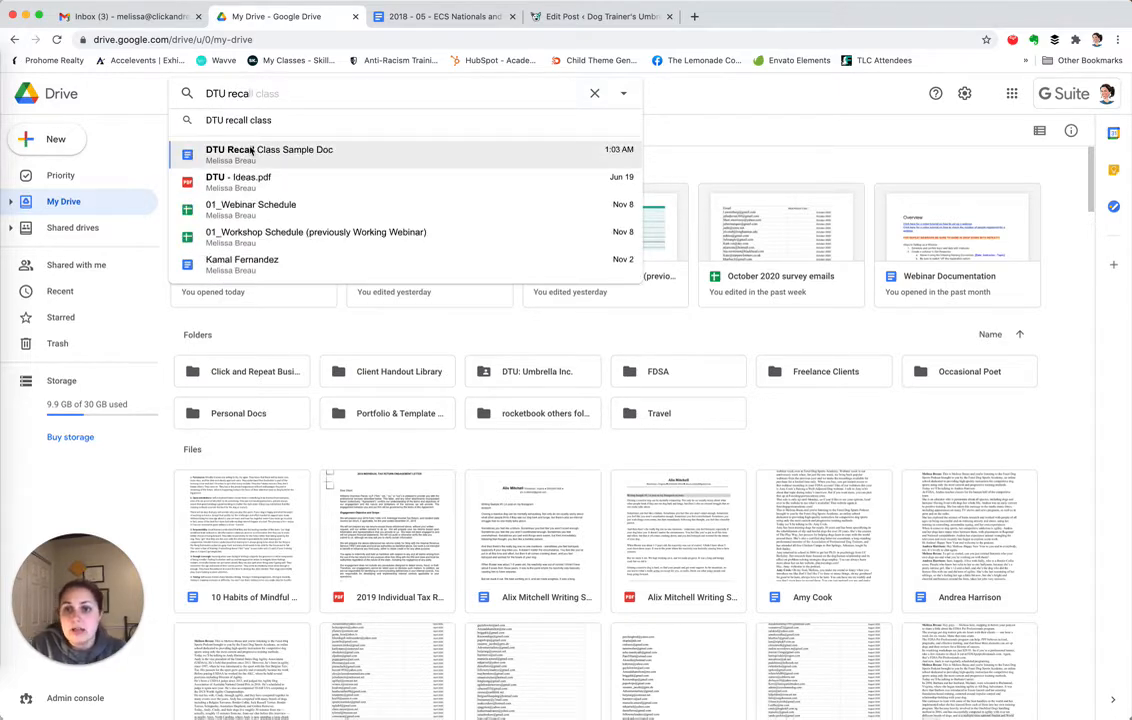
{"action": "left_click", "coordinate": [190, 155]}
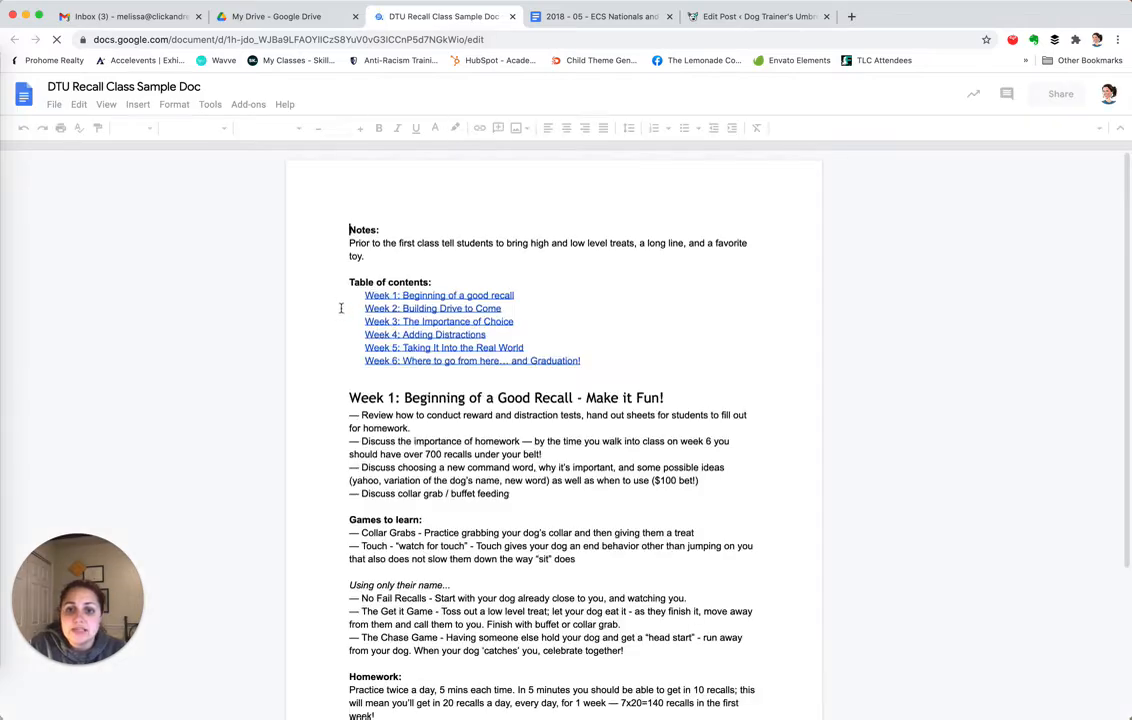
Start a copy of the sample doc and rename it 'Recall Class Template'
{"action": "scroll", "coordinate": [345, 360], "scroll_direction": "down", "scroll_amount": 10}
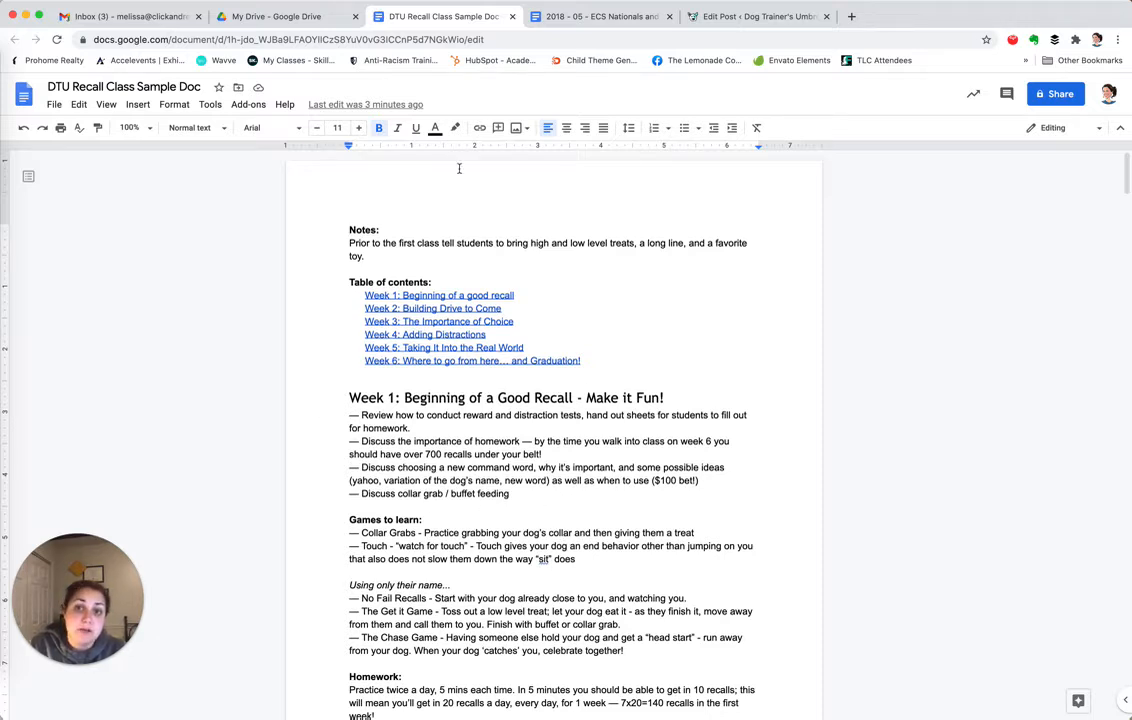
{"action": "left_click", "coordinate": [52, 104]}
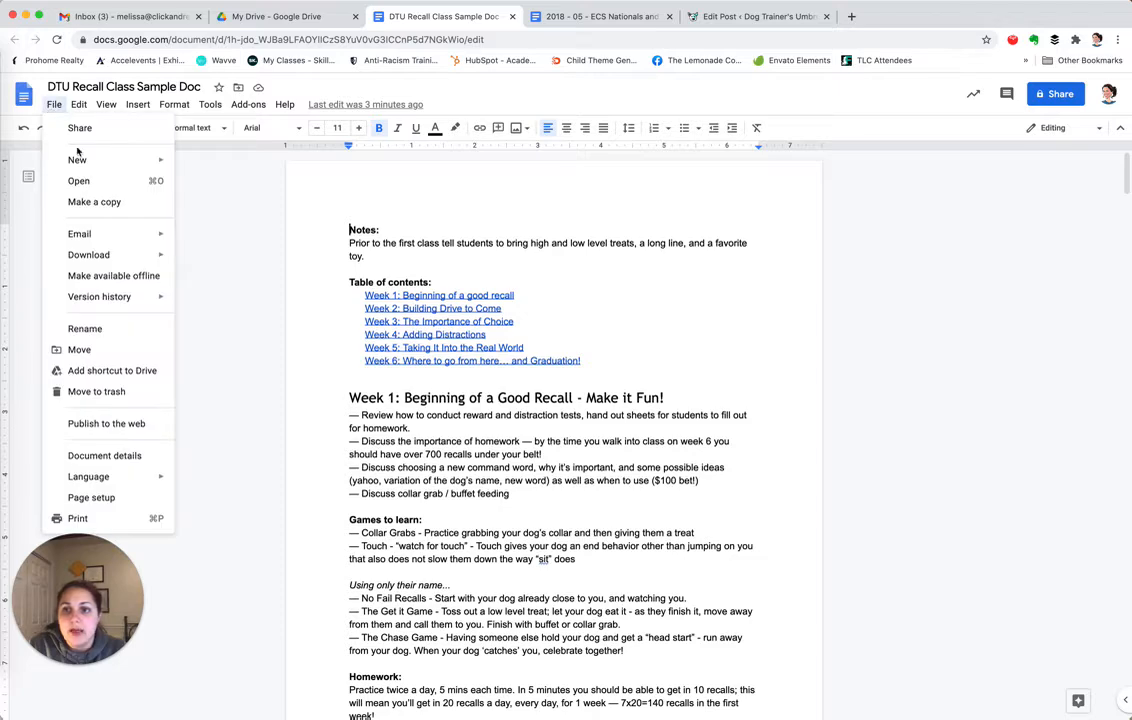
{"action": "left_click", "coordinate": [85, 204]}
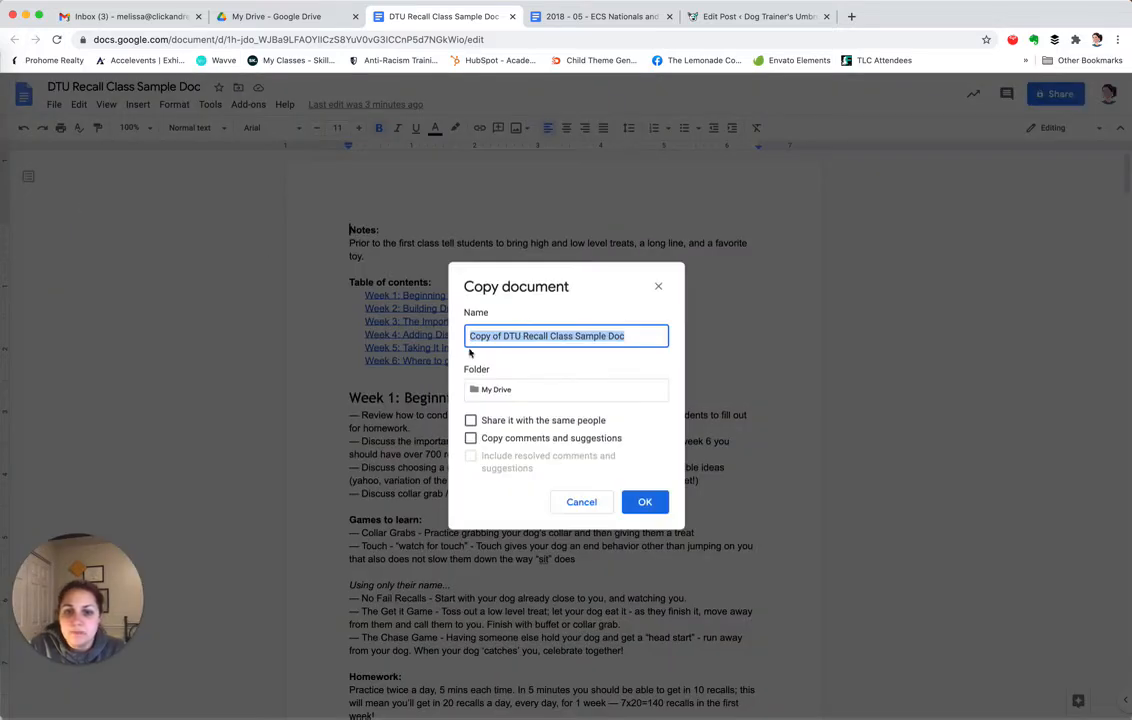
{"action": "left_click", "coordinate": [502, 336]}
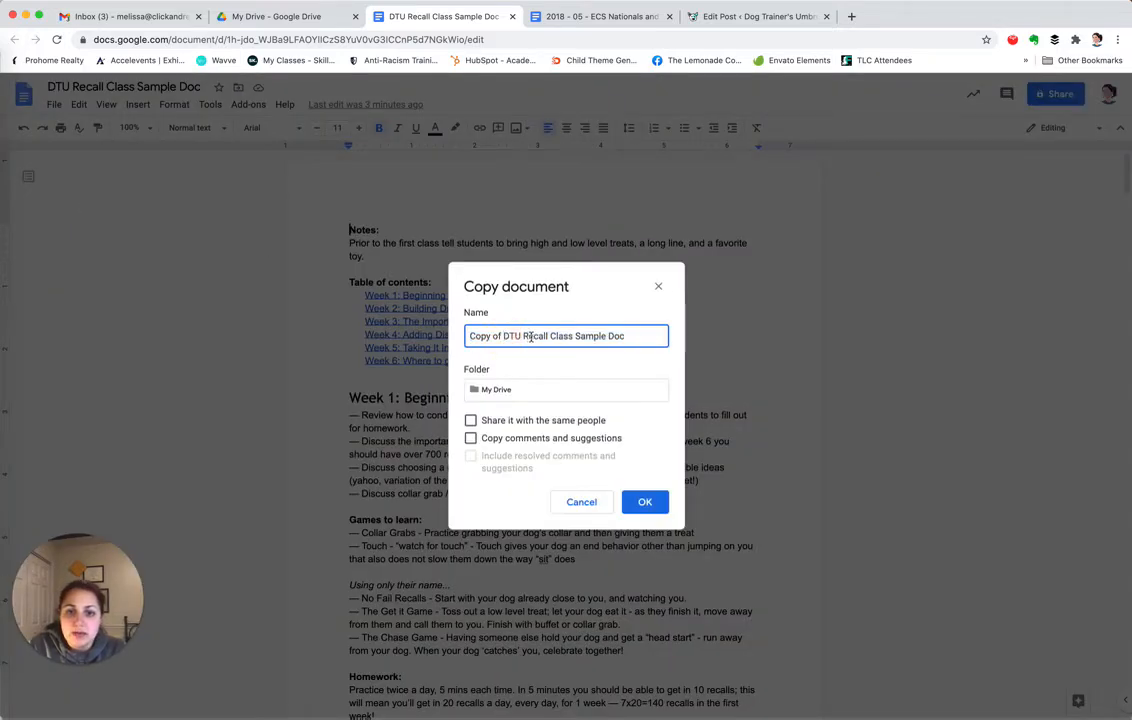
{"action": "left_click", "coordinate": [523, 336]}
{"action": "left_click_drag", "start_coordinate": [523, 336], "coordinate": [422, 335]}
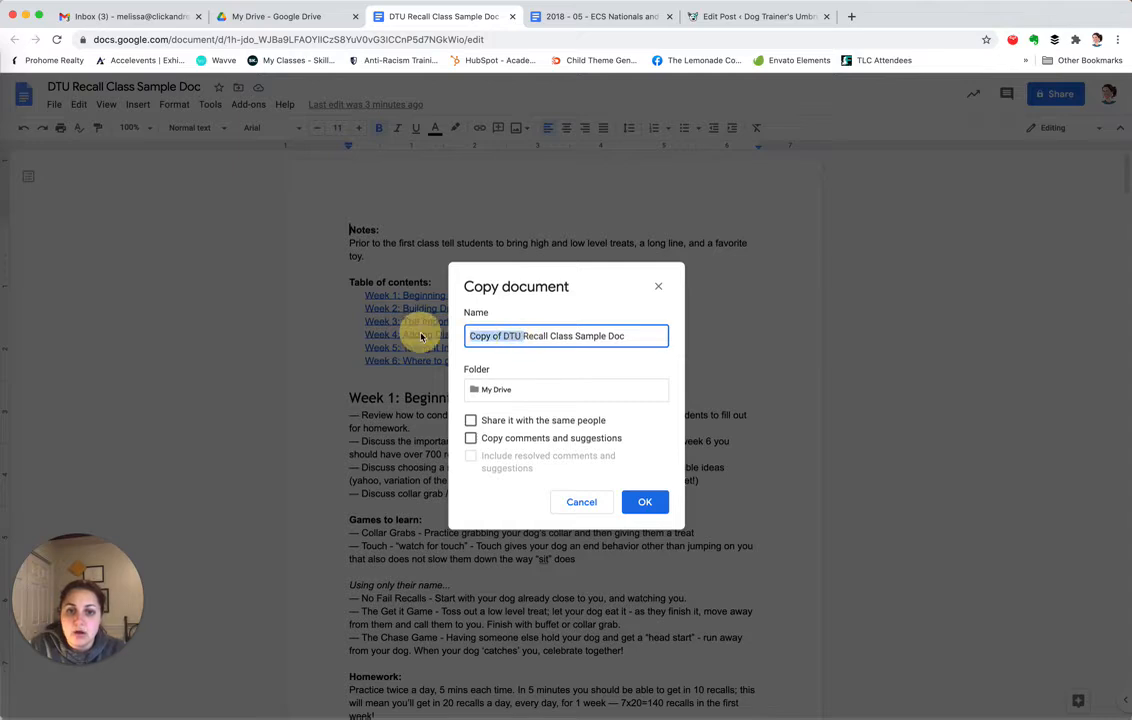
{"action": "key", "text": "BackSpace"}
{"action": "key", "text": "Down"}
{"action": "key", "text": "BackSpace"}
{"action": "key", "text": "BackSpace"}
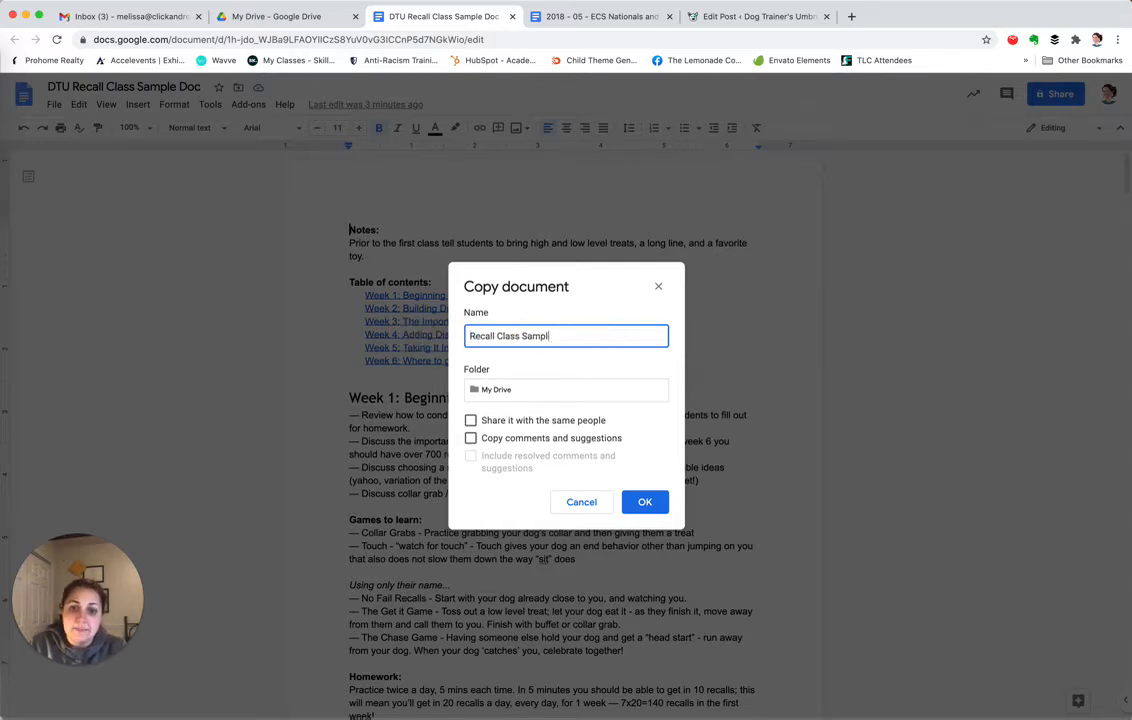
{"action": "key", "text": "BackSpace"}
{"action": "key", "text": "BackSpace"}
{"action": "key", "text": "BackSpace"}
{"action": "type", "text": "Template"}
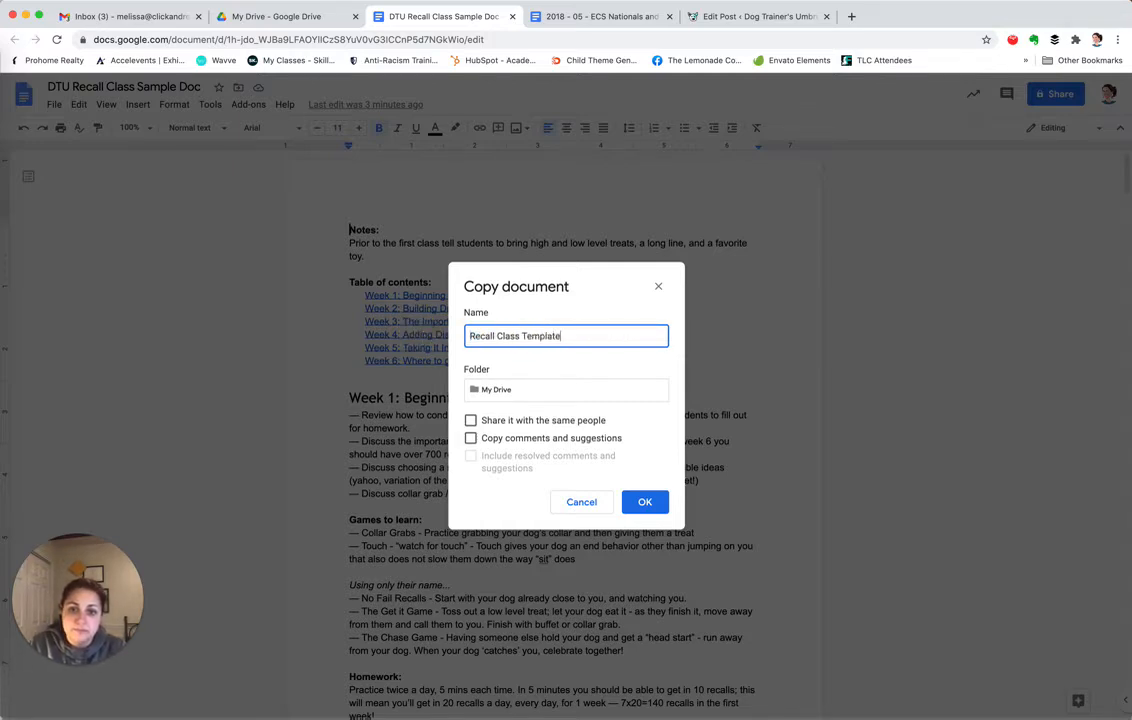
Save the copy into Client Handout Library > Client Handout Templates and close its tab
{"action": "left_click", "coordinate": [487, 395]}
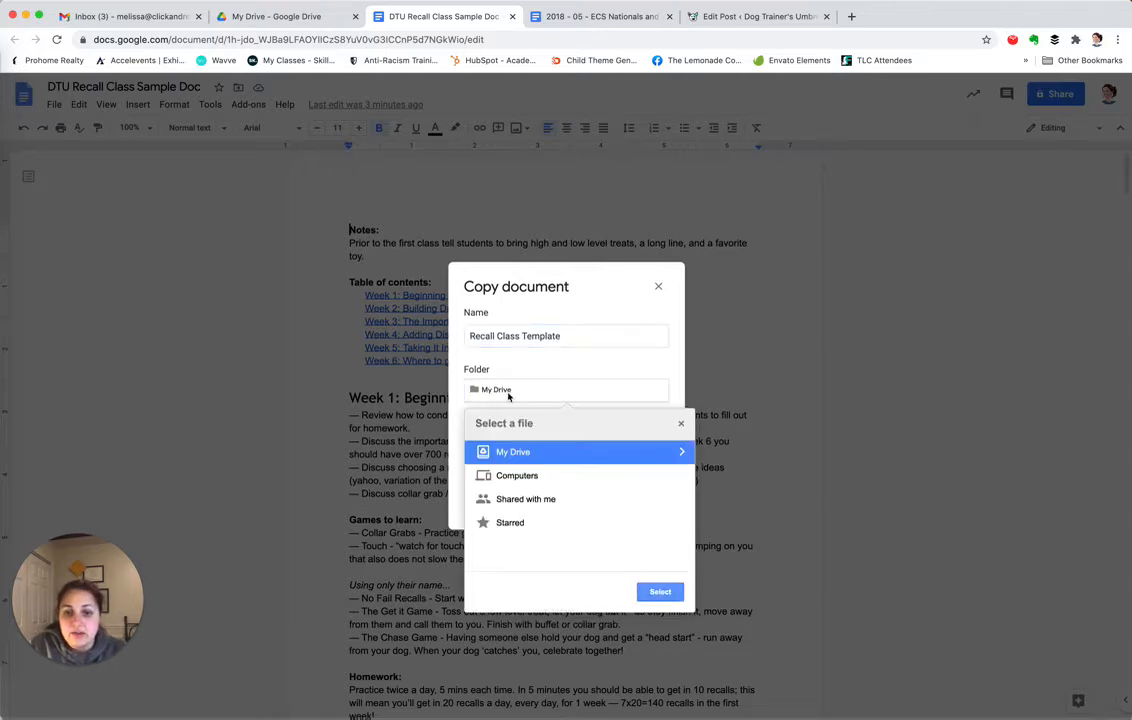
{"action": "left_click", "coordinate": [524, 455]}
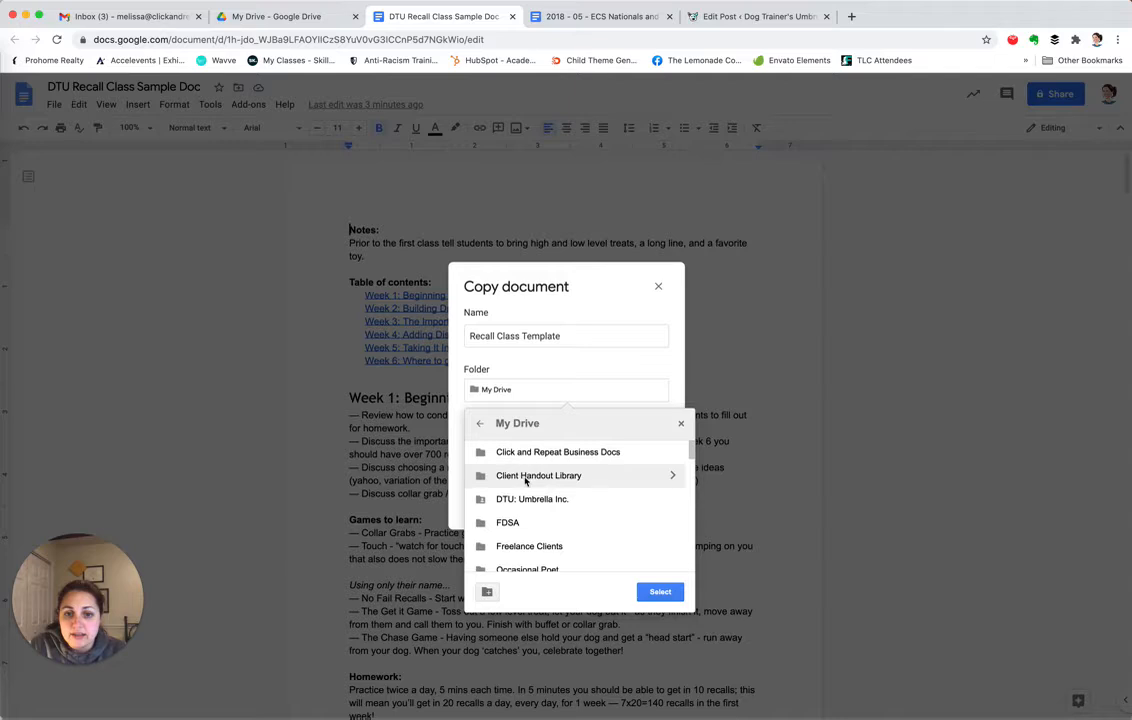
{"action": "double_click", "coordinate": [525, 479]}
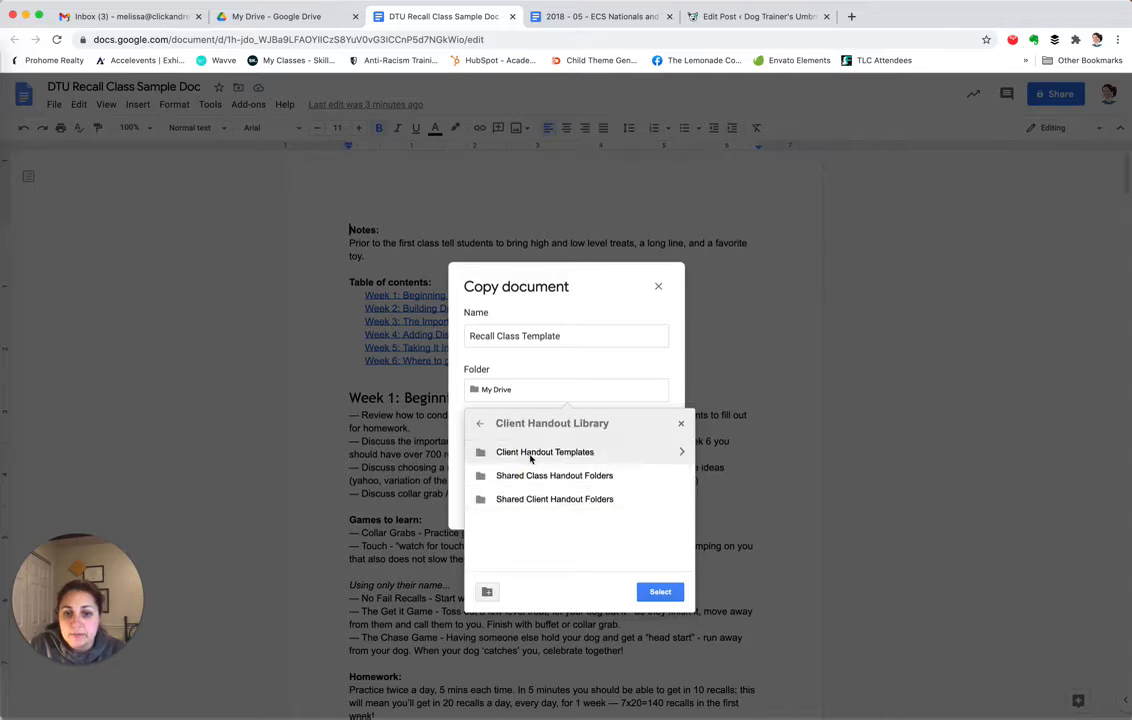
{"action": "double_click", "coordinate": [529, 456]}
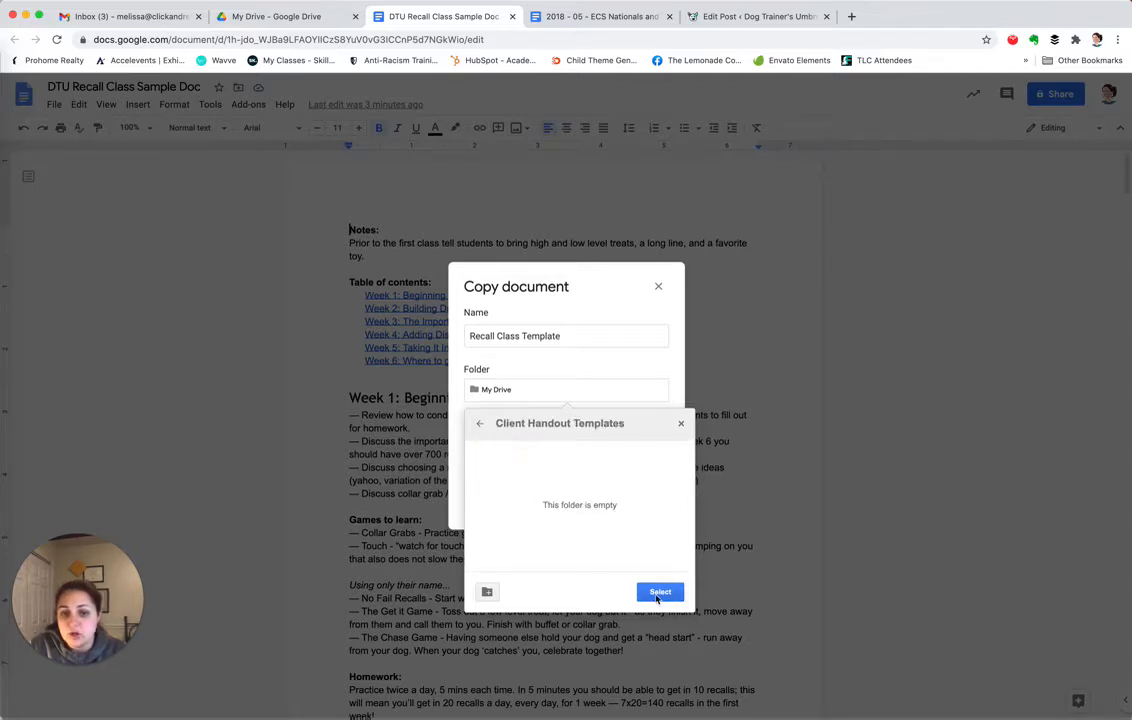
{"action": "left_click", "coordinate": [660, 591]}
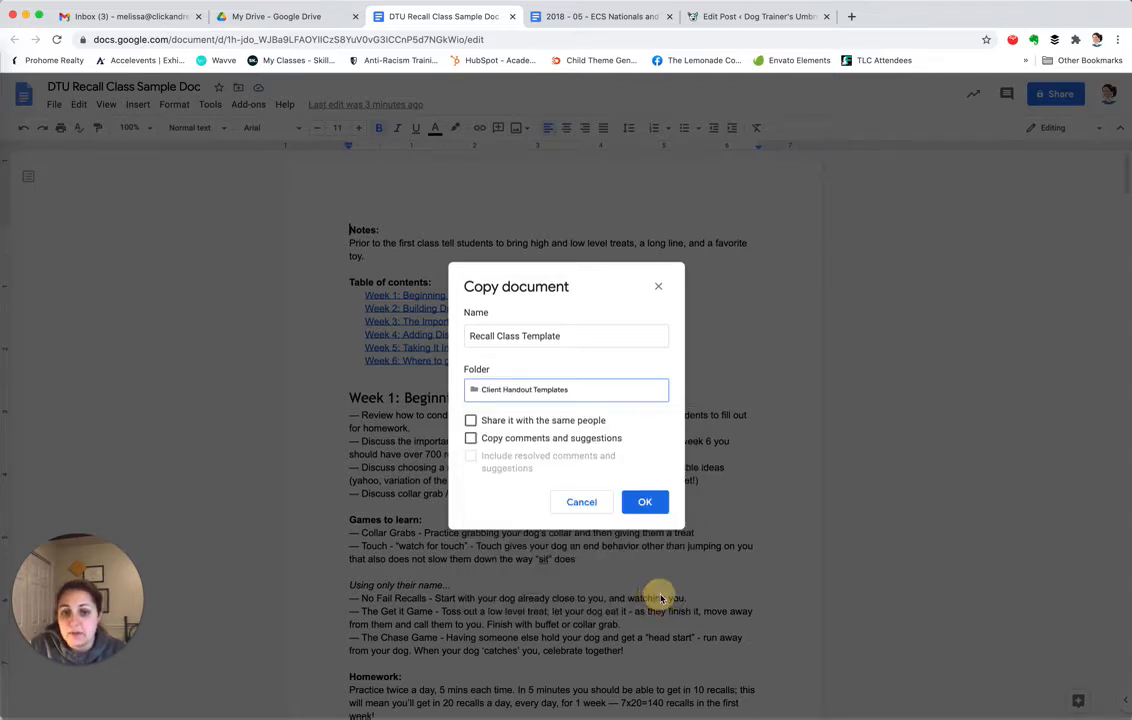
{"action": "left_click", "coordinate": [654, 508]}
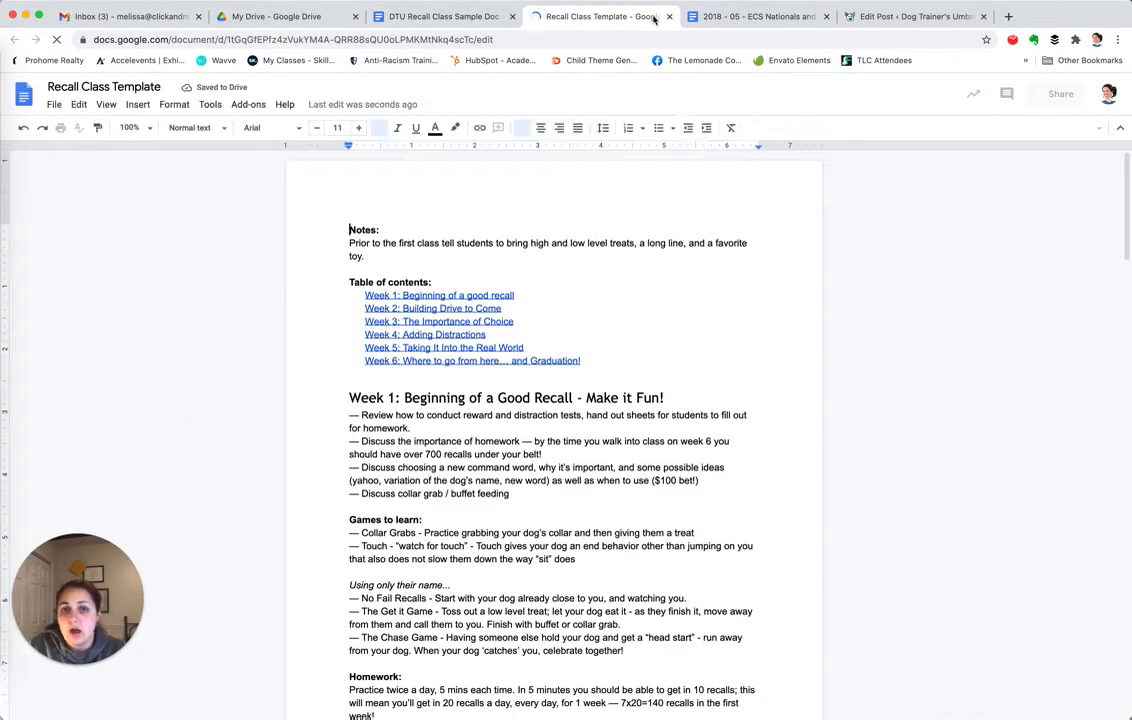
{"action": "key", "text": "super+w"}
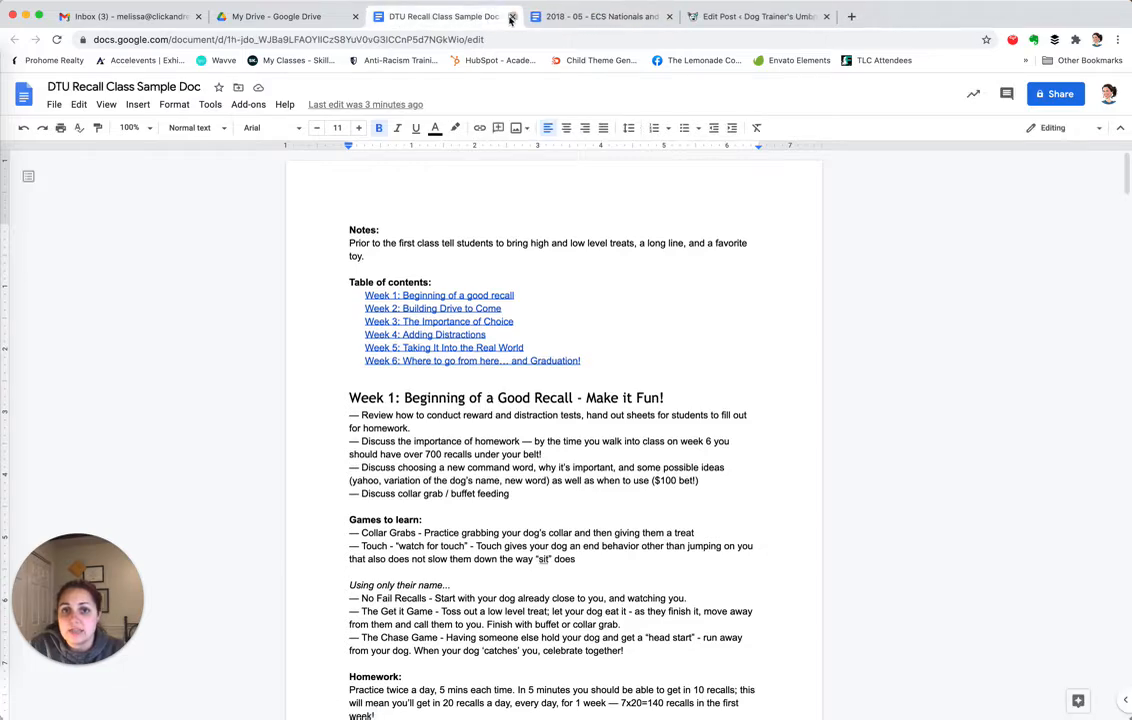
Close the DTU and ECS Nationals tabs, then open Recall Class Template from Client Handout Templates
{"action": "left_click", "coordinate": [511, 18]}
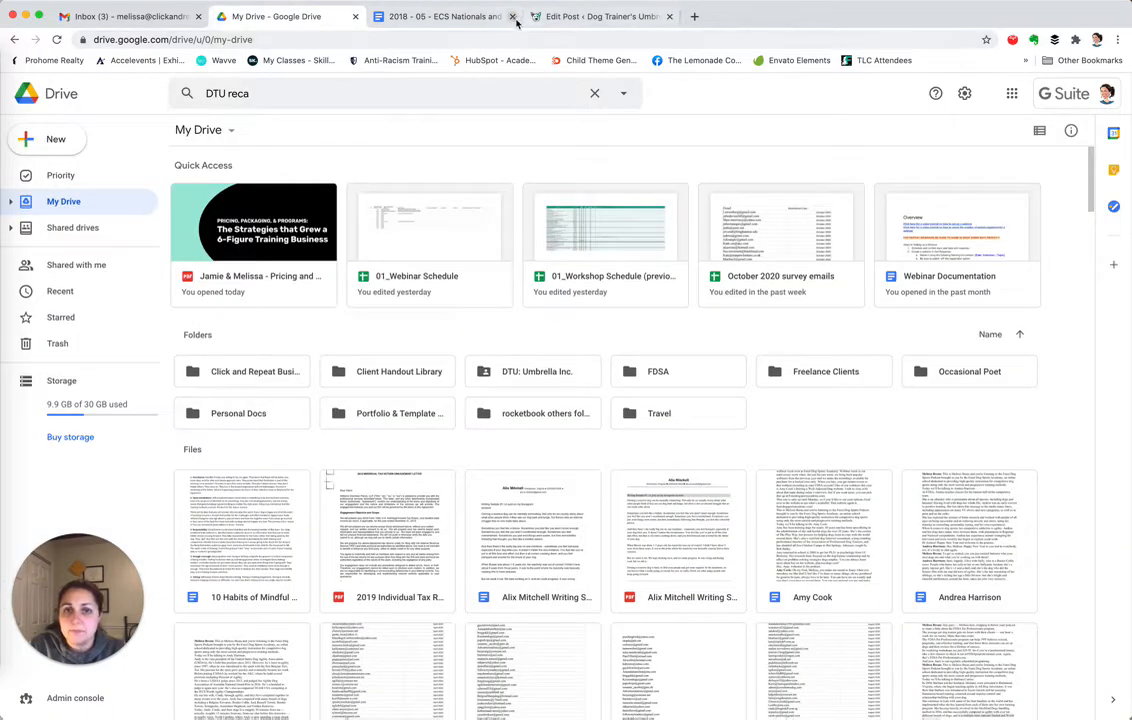
{"action": "left_click", "coordinate": [513, 18]}
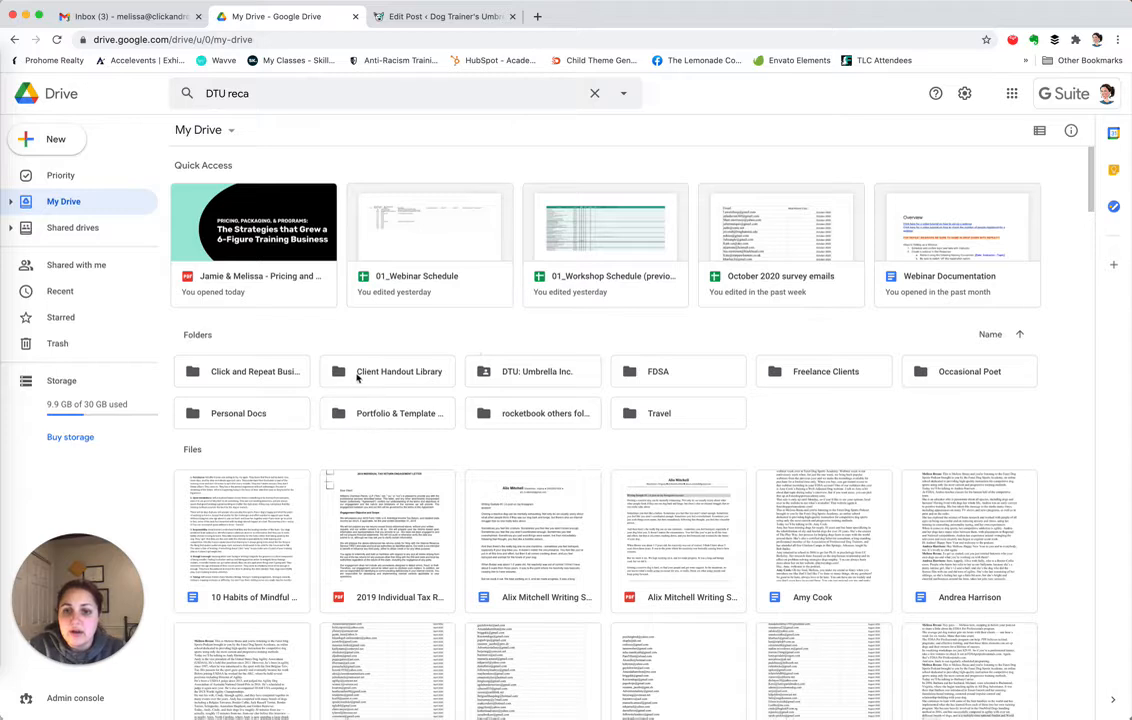
{"action": "double_click", "coordinate": [362, 374]}
{"action": "left_click", "coordinate": [243, 211]}
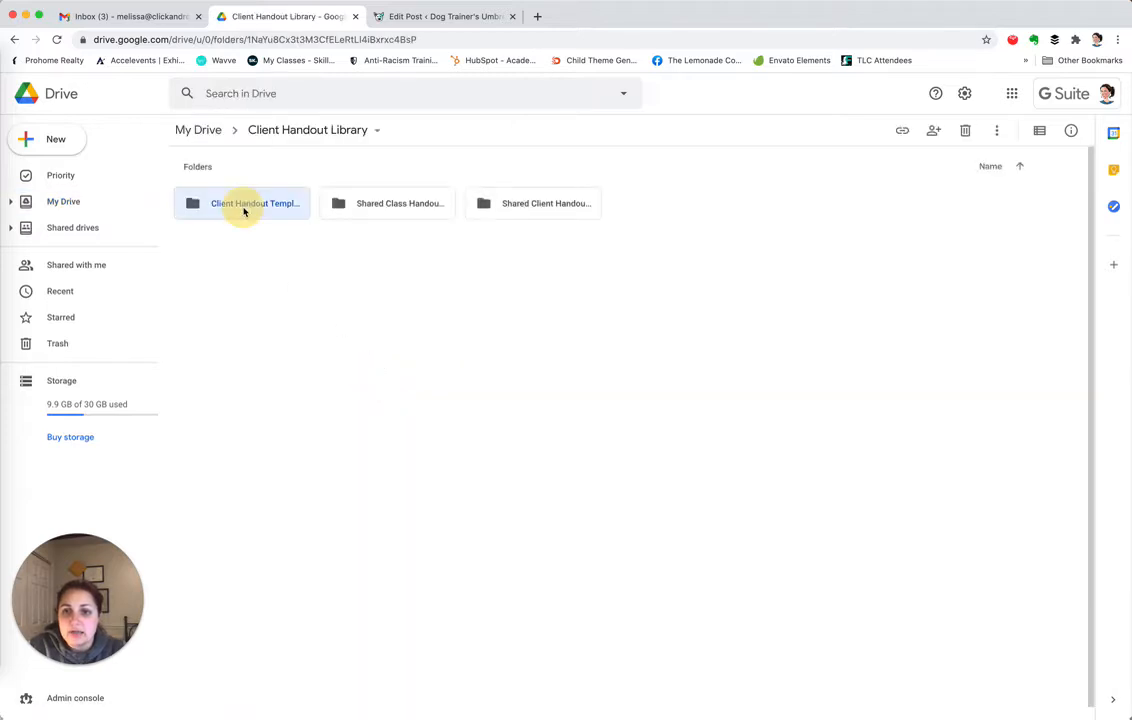
{"action": "double_click", "coordinate": [243, 211]}
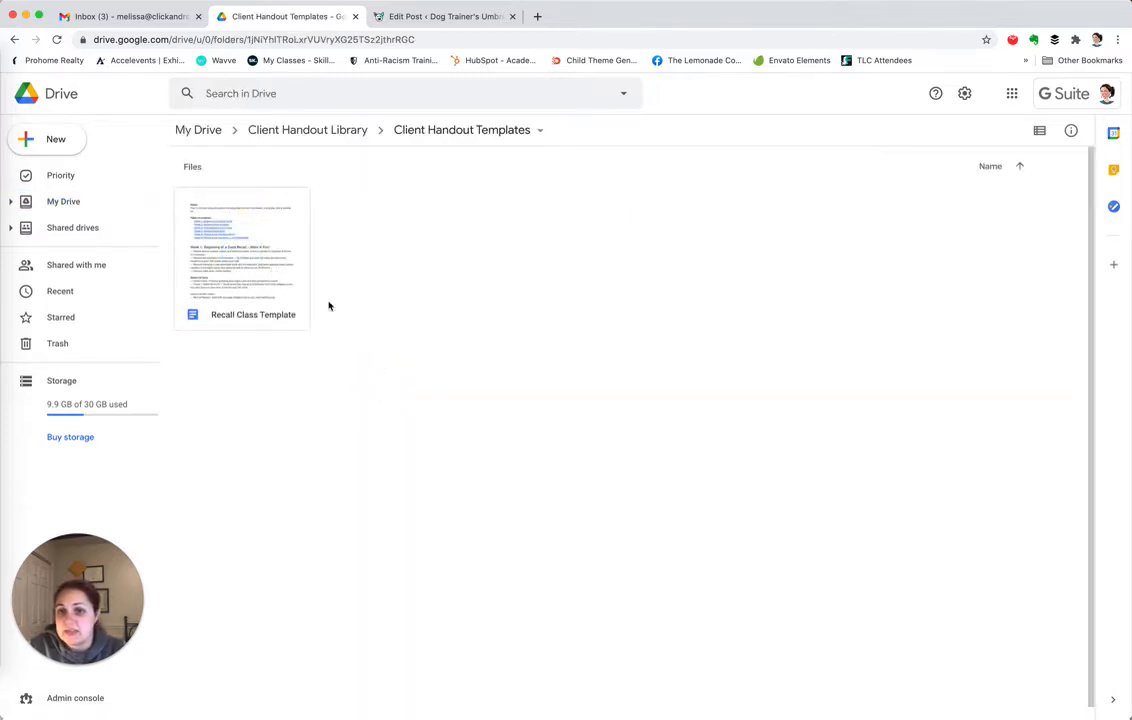
{"action": "double_click", "coordinate": [263, 270]}
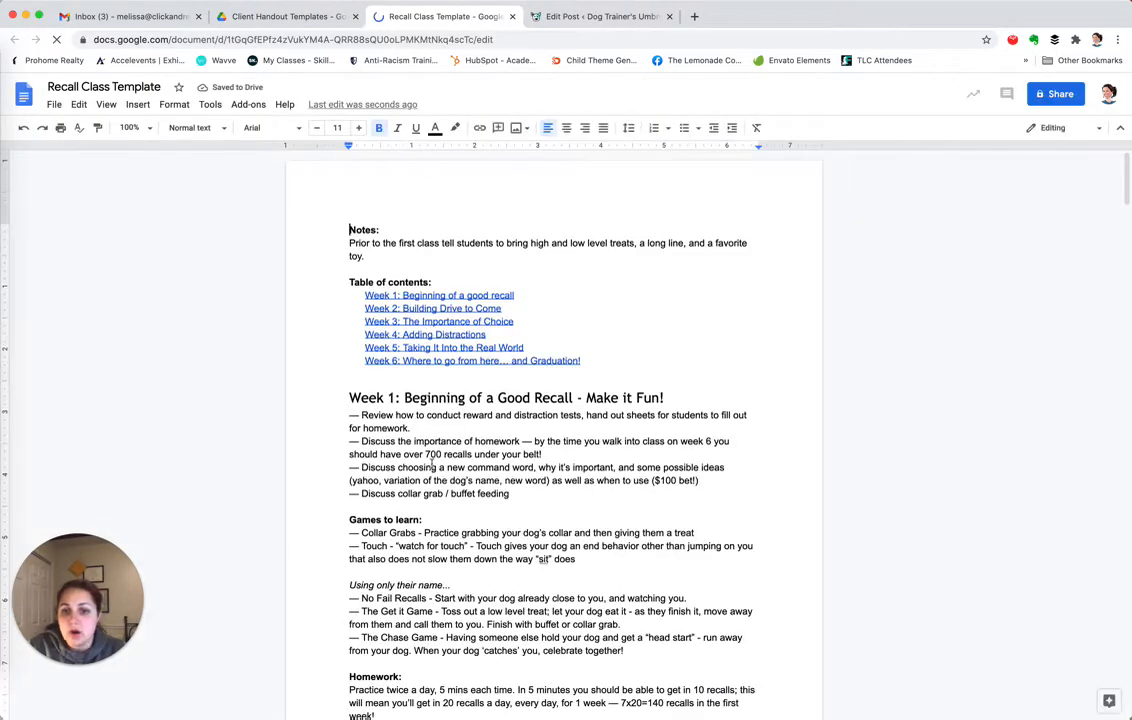
Make a copy of Recall Class Template named 'Recalls: Make your Recall Fun'
{"action": "left_click", "coordinate": [56, 108]}
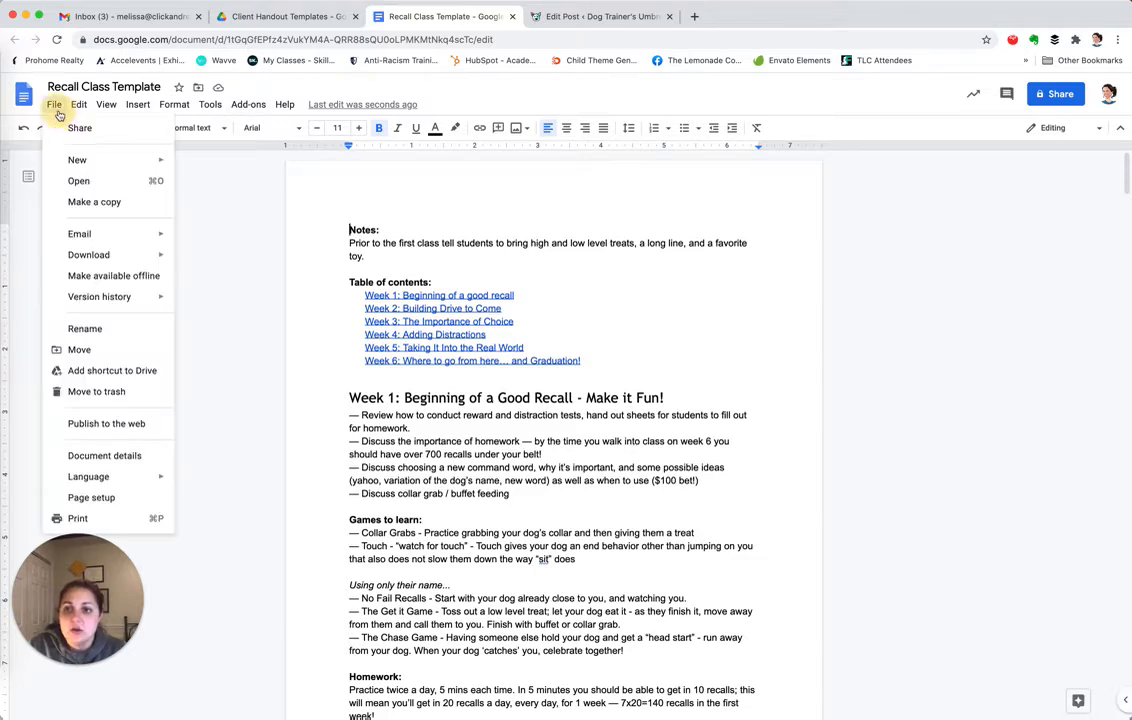
{"action": "left_click", "coordinate": [94, 203]}
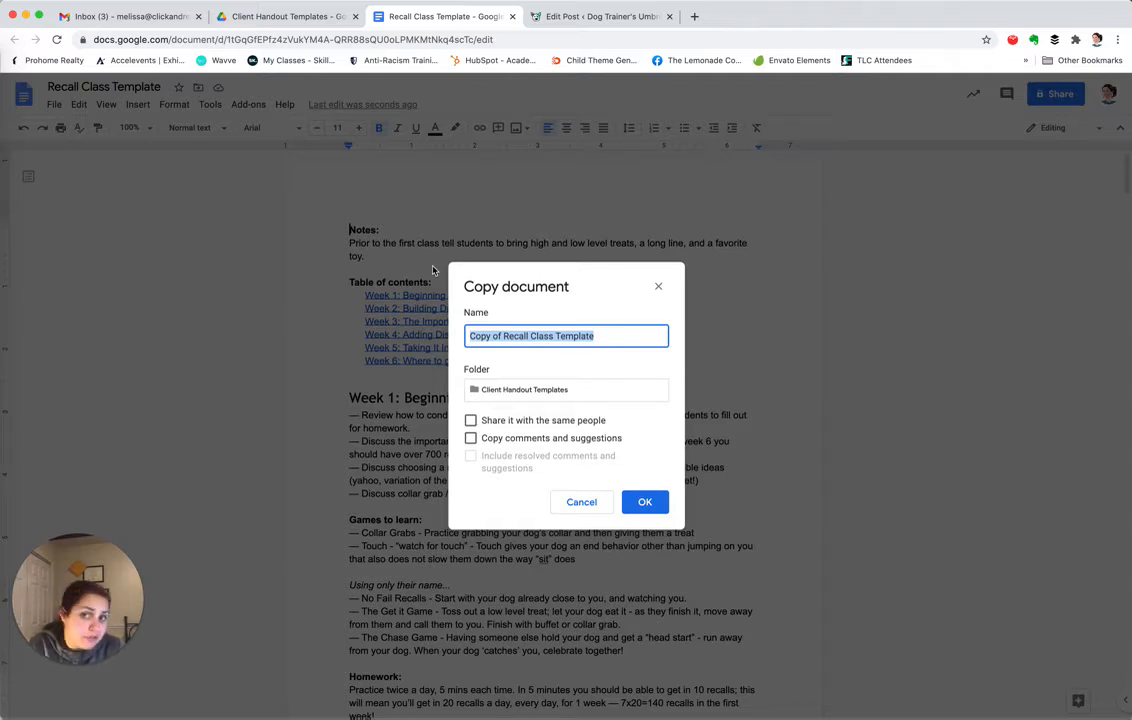
{"action": "key", "text": "Right"}
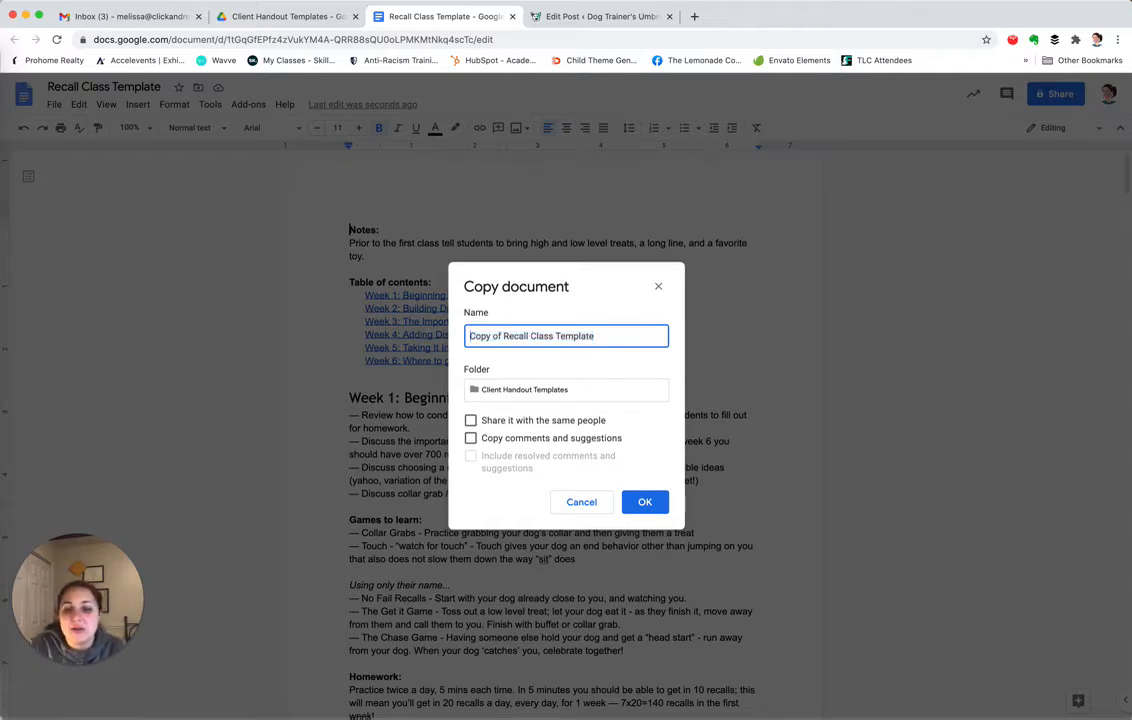
{"action": "key", "text": "Delete"}
{"action": "key", "text": "Delete"}
{"action": "key", "text": "Delete"}
{"action": "key", "text": "Delete"}
{"action": "key", "text": "Delete"}
{"action": "key", "text": "Delete"}
{"action": "key", "text": "Delete"}
{"action": "key", "text": "Delete"}
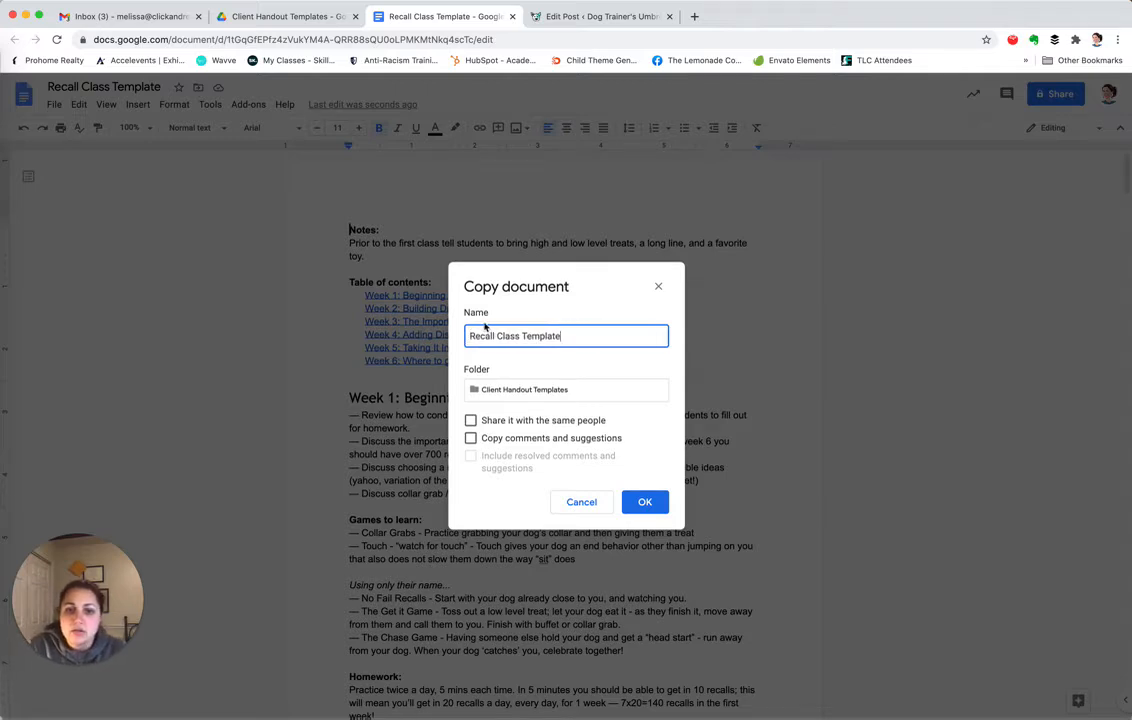
{"action": "left_click", "coordinate": [562, 336]}
{"action": "left_click_drag", "start_coordinate": [562, 336], "coordinate": [498, 336]}
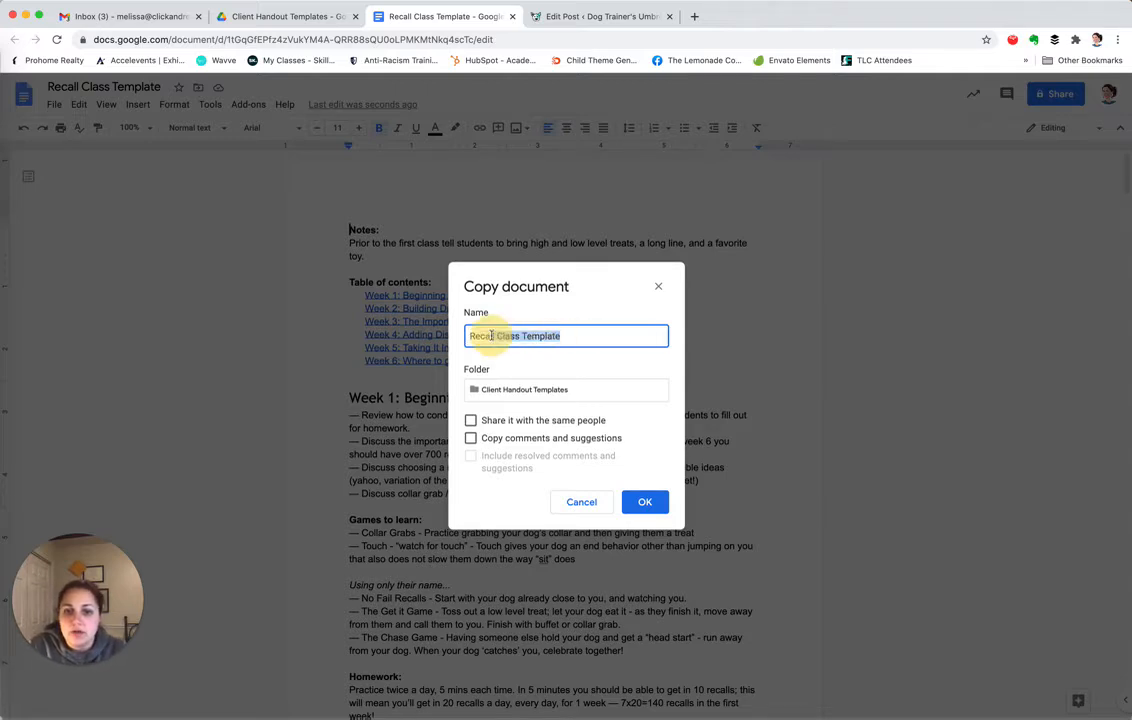
{"action": "key", "text": "BackSpace"}
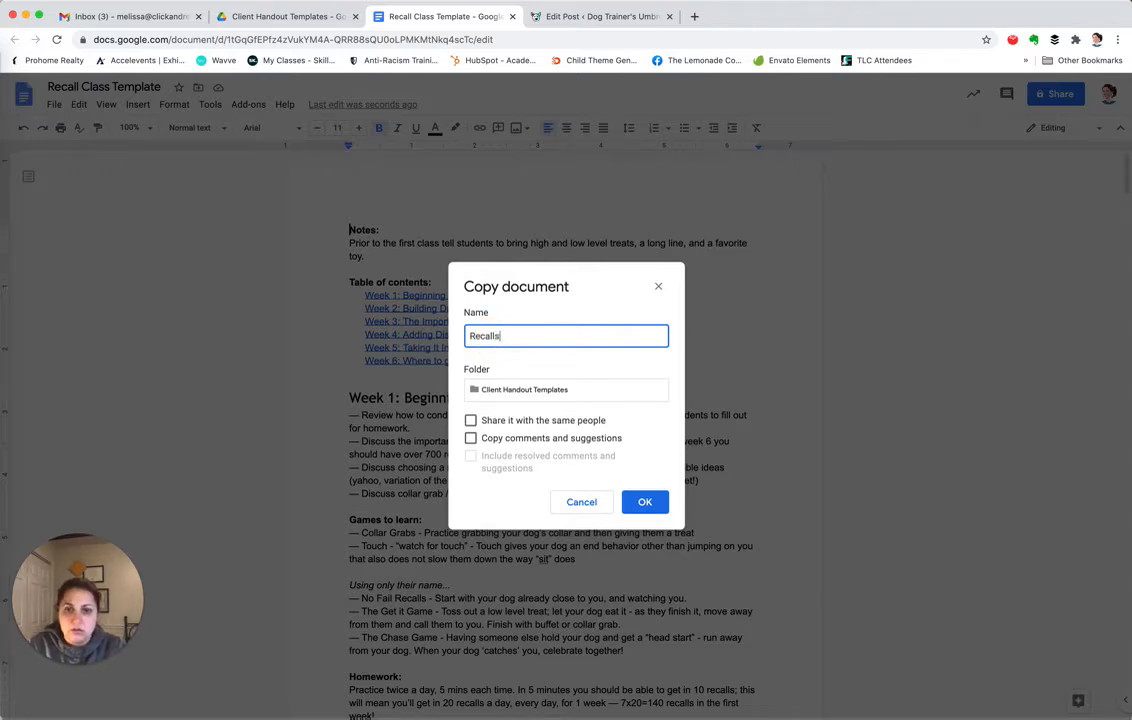
{"action": "type", "text": "s: Make your Recall Fun"}
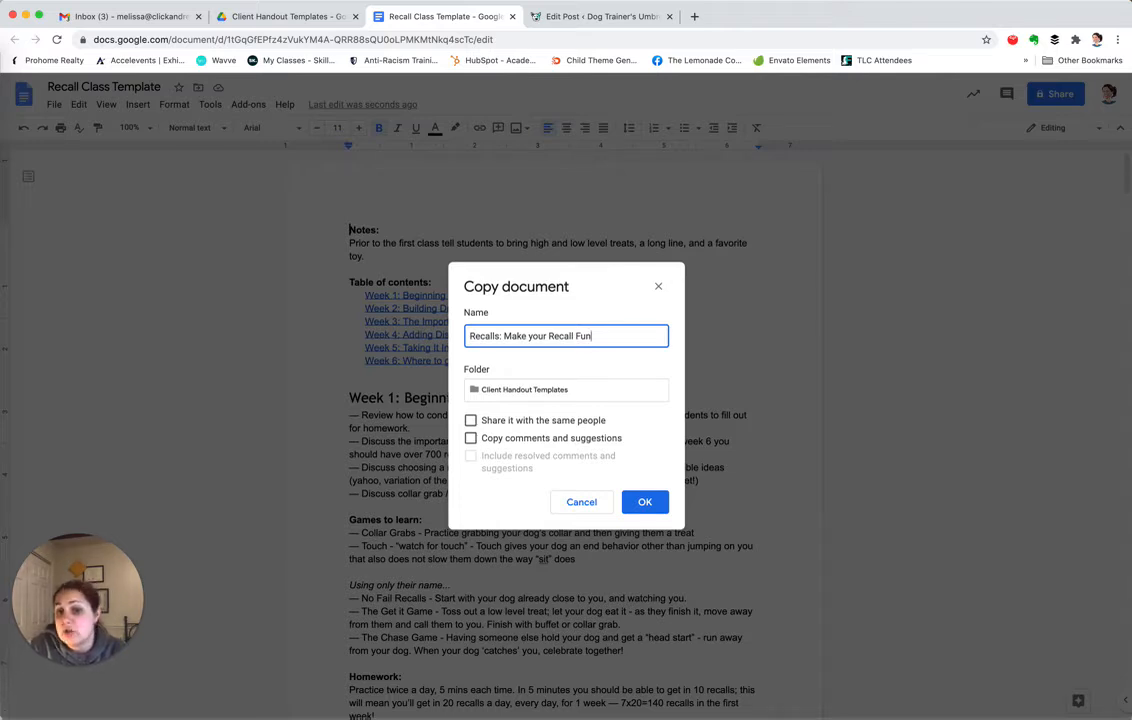
{"action": "left_click", "coordinate": [523, 394]}
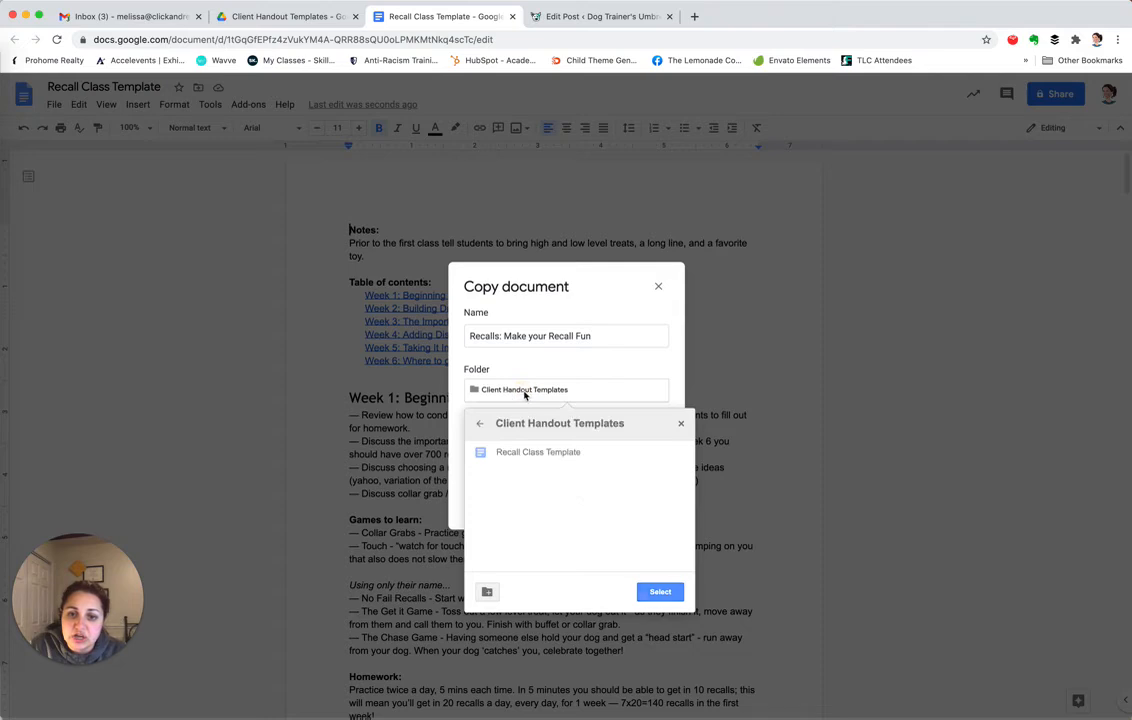
Create a 'Fluffy McFlufferson' folder in Shared Client Handout Folders and save the copy there
{"action": "left_click", "coordinate": [480, 424]}
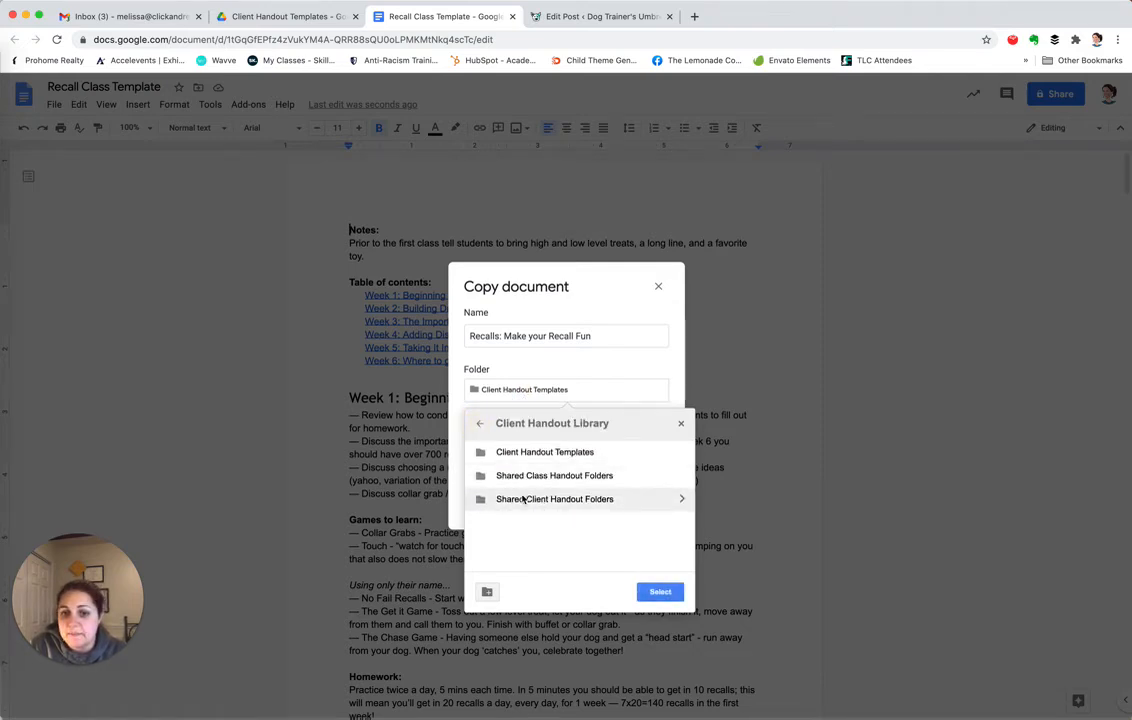
{"action": "double_click", "coordinate": [553, 498]}
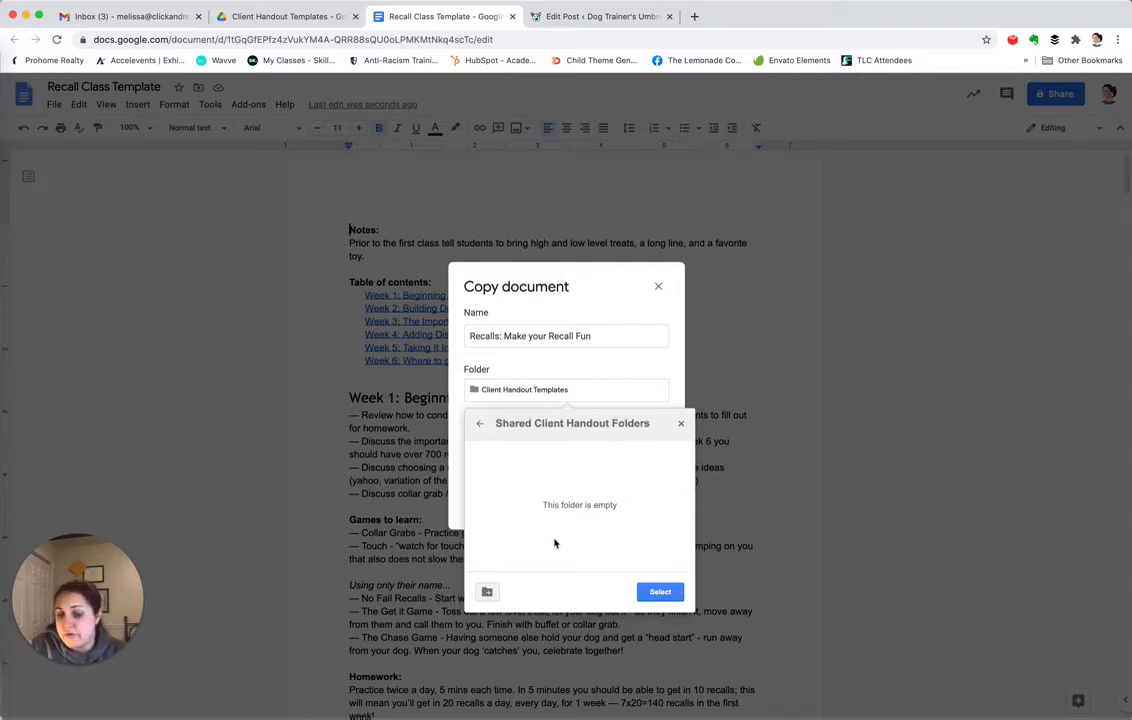
{"action": "left_click", "coordinate": [487, 592]}
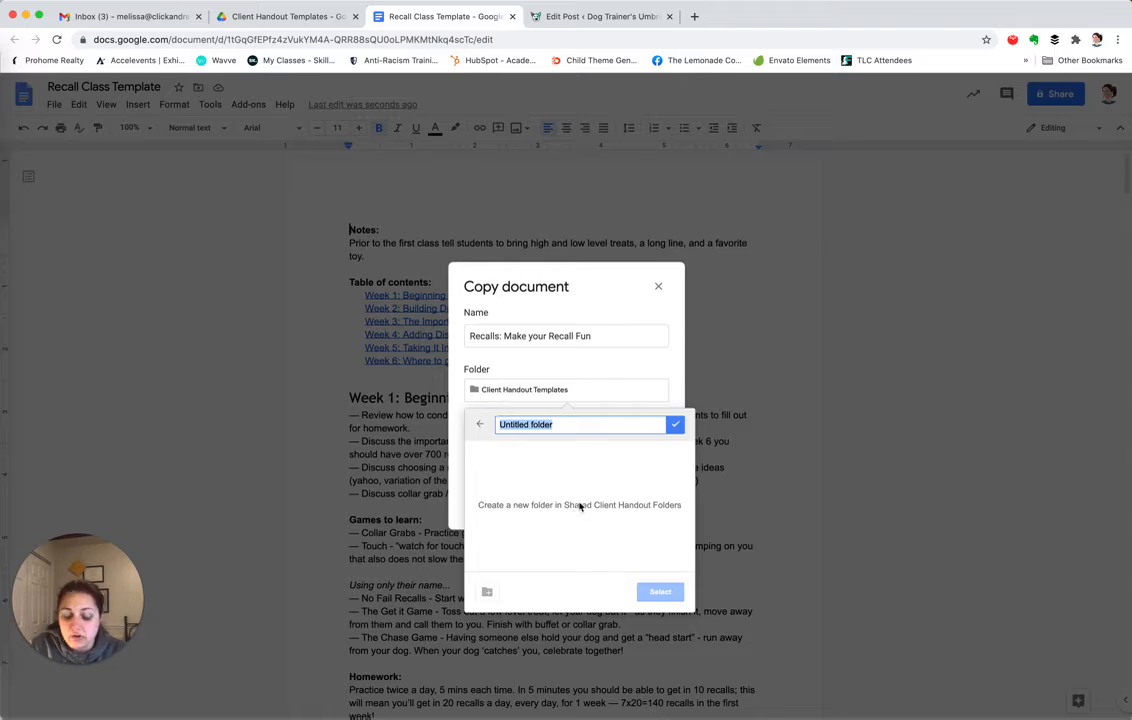
{"action": "type", "text": "Fluffy M"}
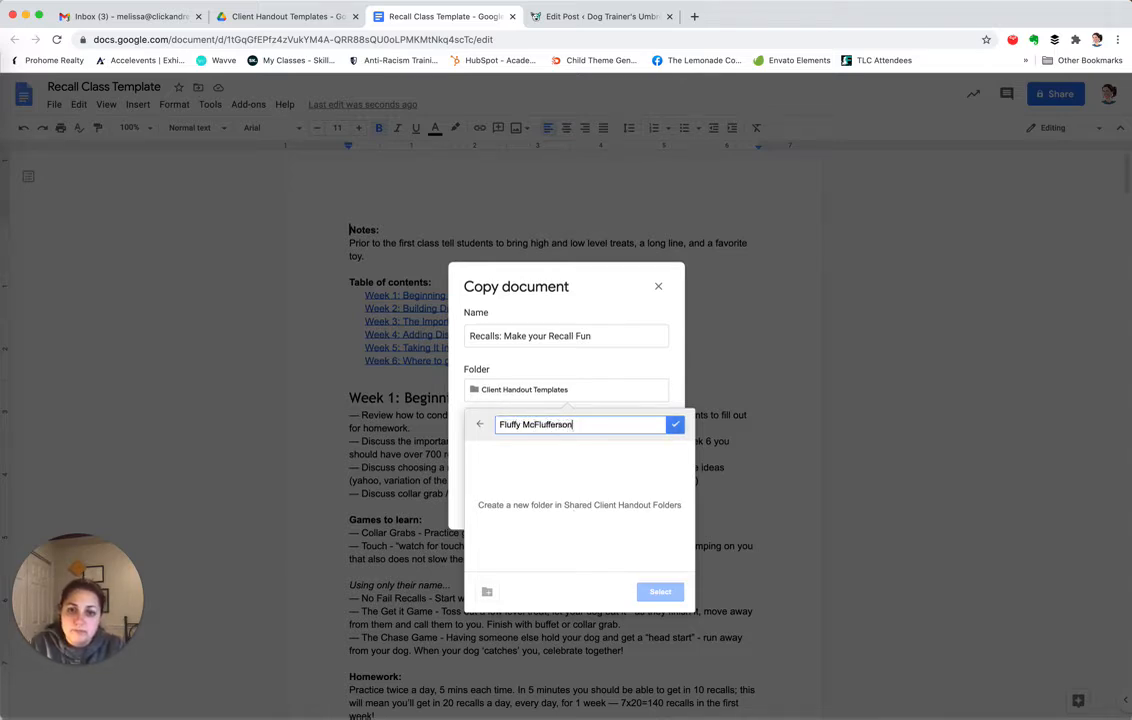
{"action": "type", "text": "cFlufferson"}
{"action": "left_click", "coordinate": [675, 424]}
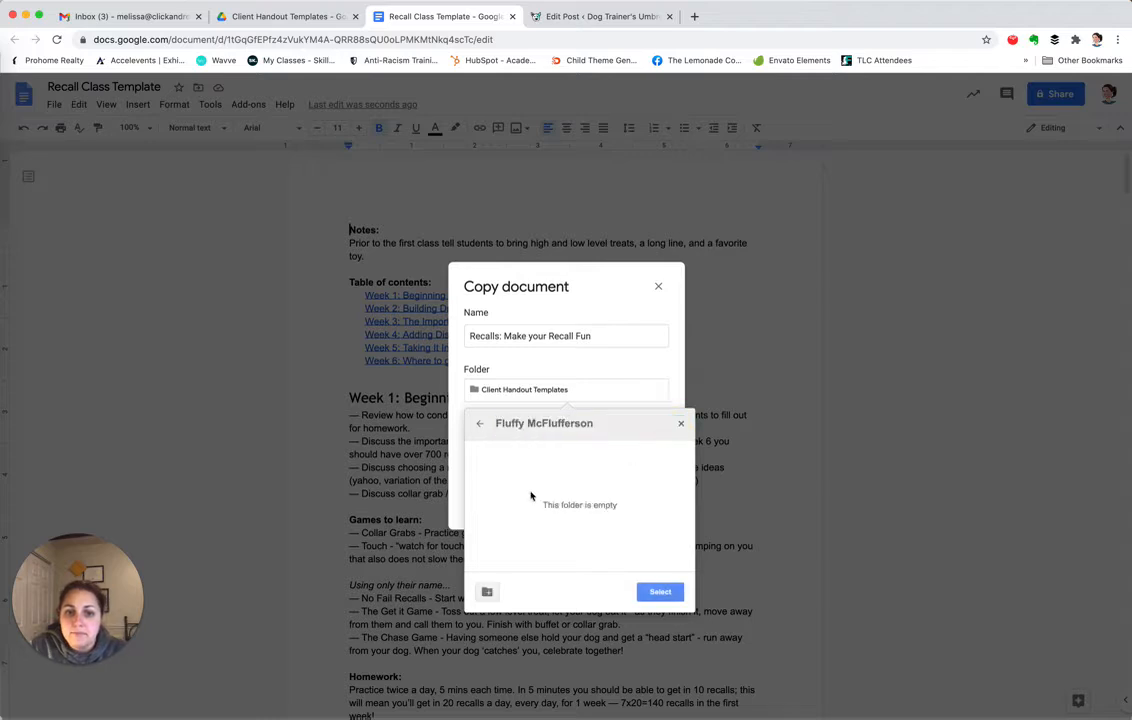
{"action": "left_click", "coordinate": [676, 597]}
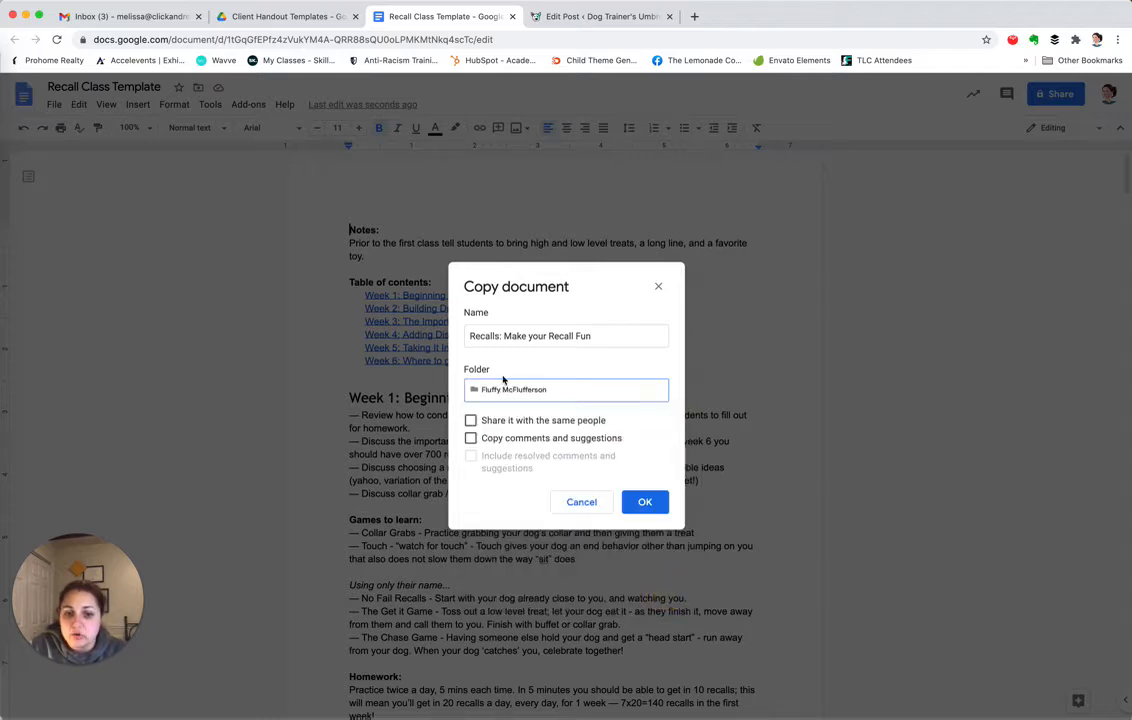
{"action": "left_click", "coordinate": [643, 503]}
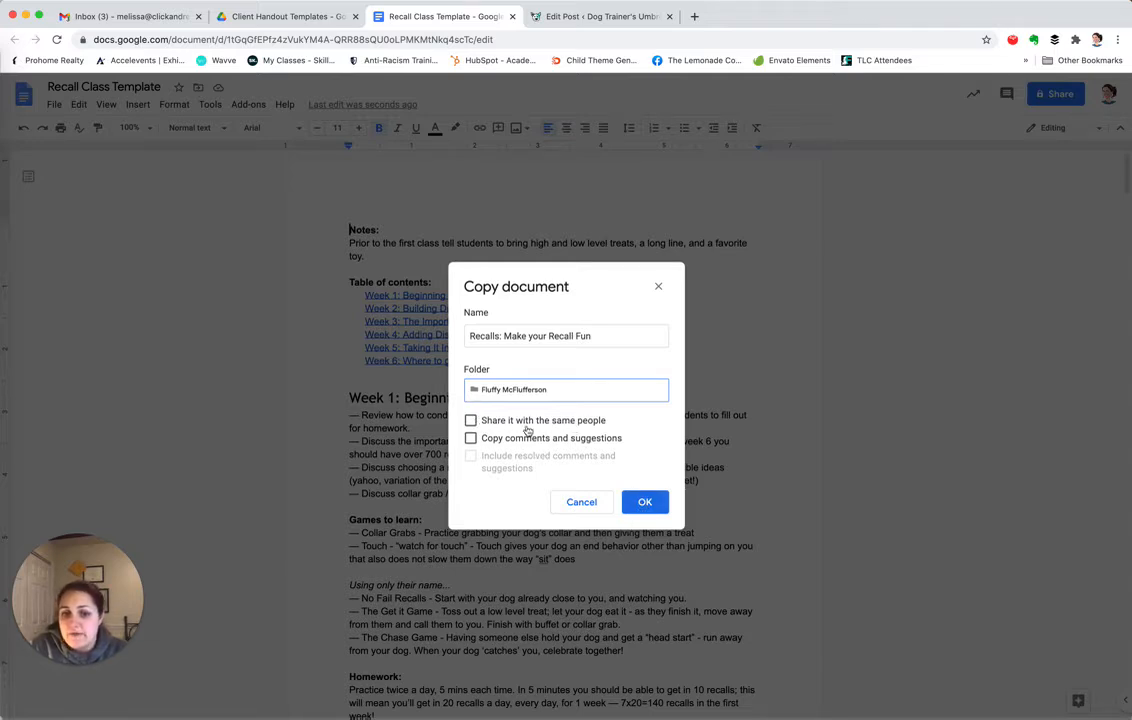
{"action": "left_click", "coordinate": [643, 505]}
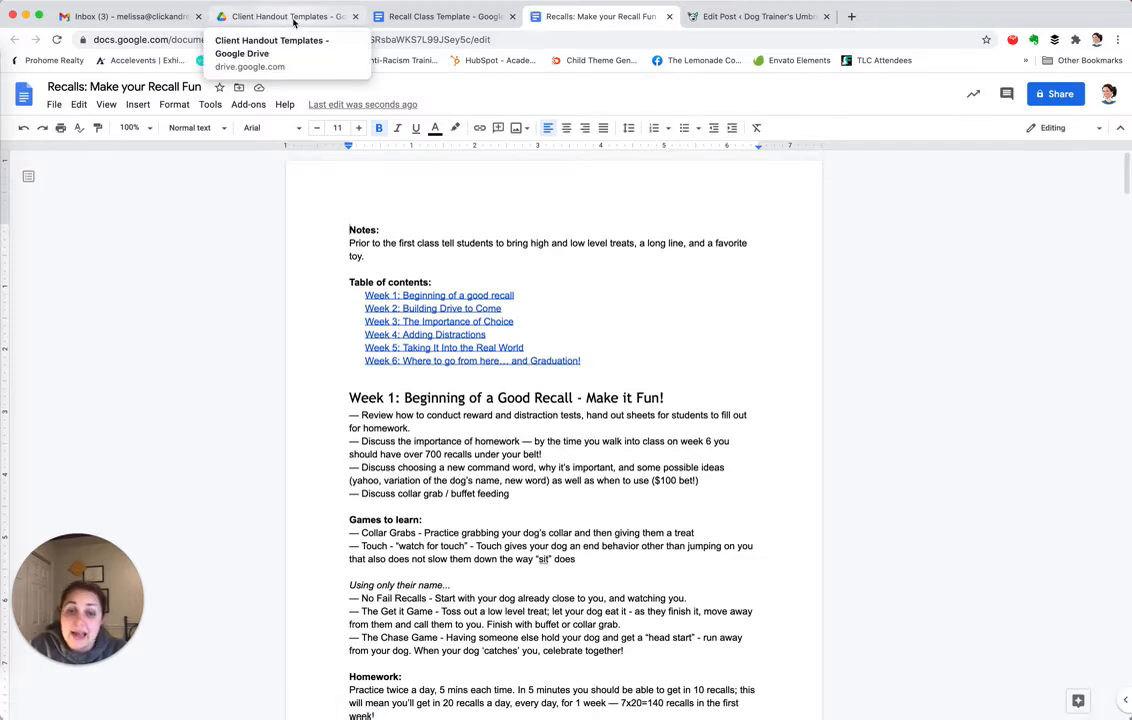
Back in the Drive tab, open Shared Client Handout Folders and select the Fluffy McFlufferson folder
{"action": "left_click", "coordinate": [290, 17]}
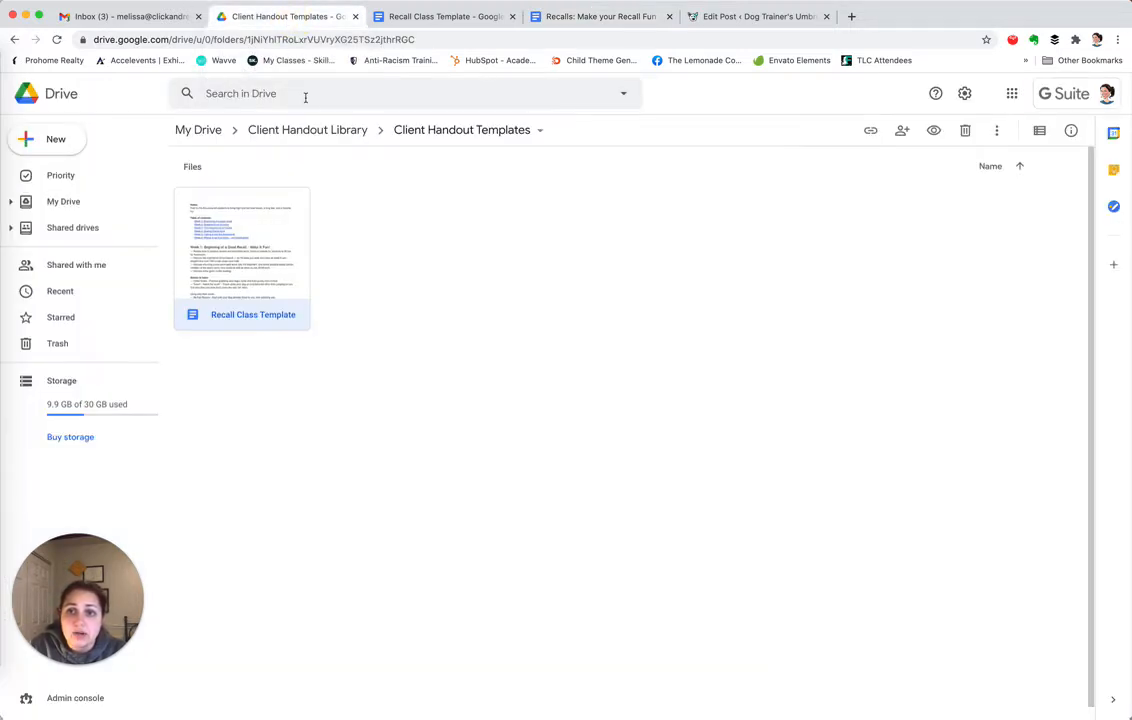
{"action": "left_click", "coordinate": [309, 131]}
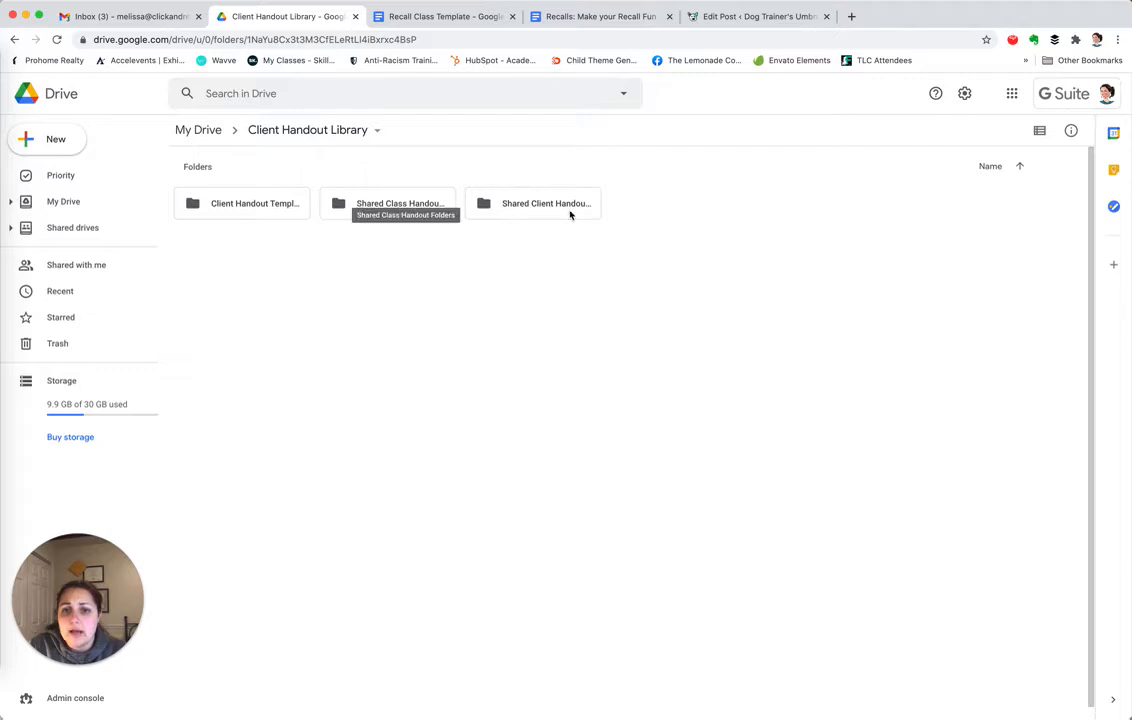
{"action": "double_click", "coordinate": [526, 204]}
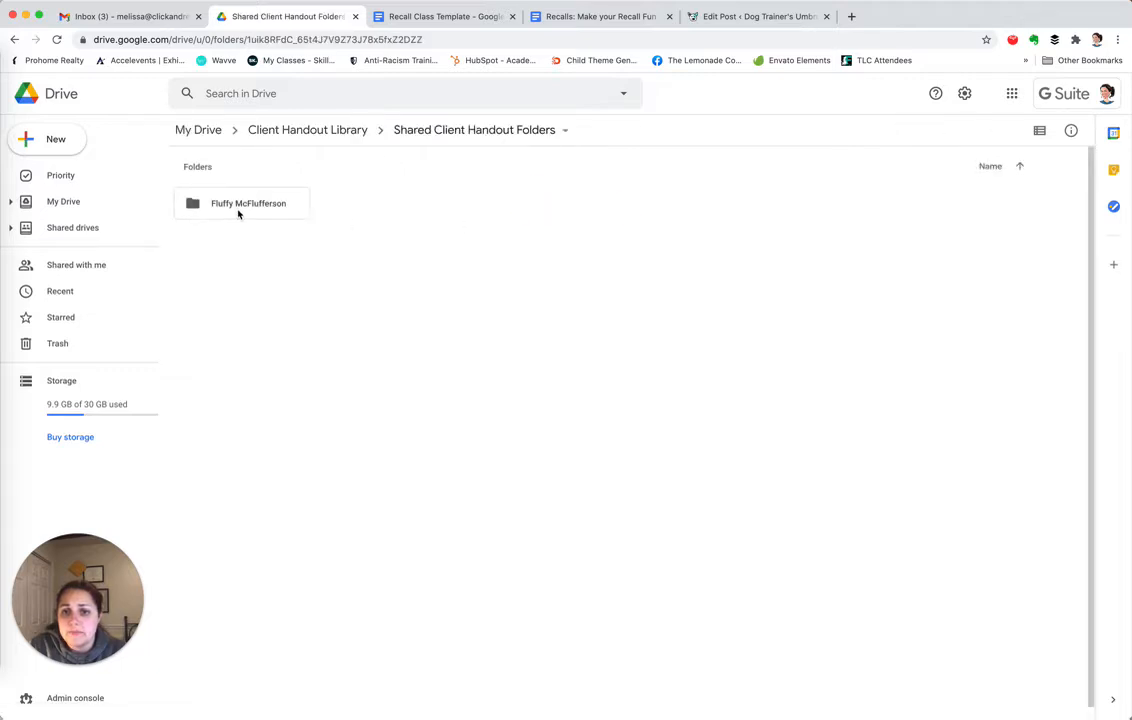
{"action": "left_click", "coordinate": [239, 208]}
Share Fluffy McFlufferson with the client's e-mail as Viewer, with a 'Great lesson today!' handouts note
{"action": "right_click", "coordinate": [240, 208]}
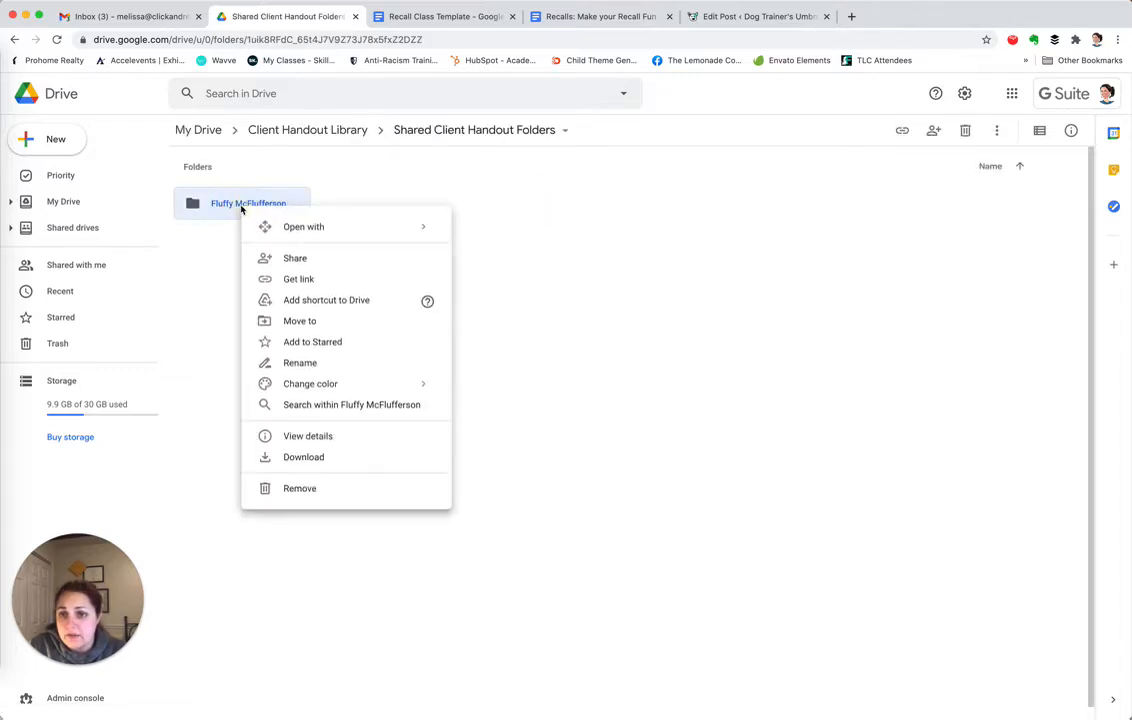
{"action": "left_click", "coordinate": [297, 259]}
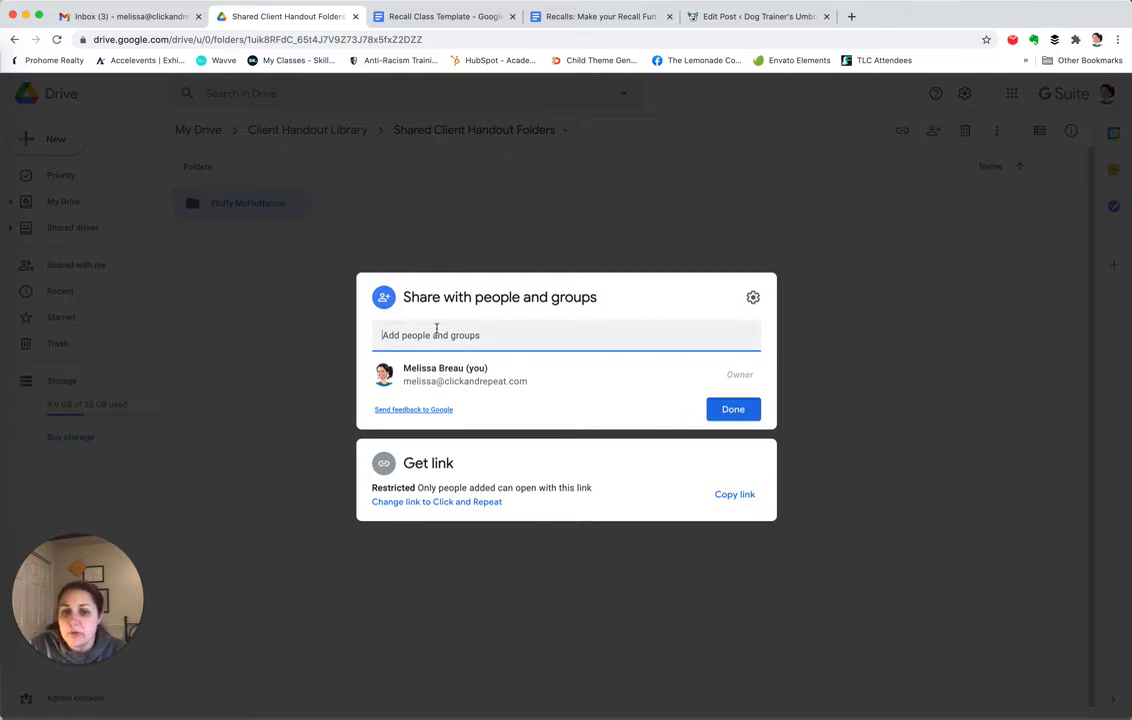
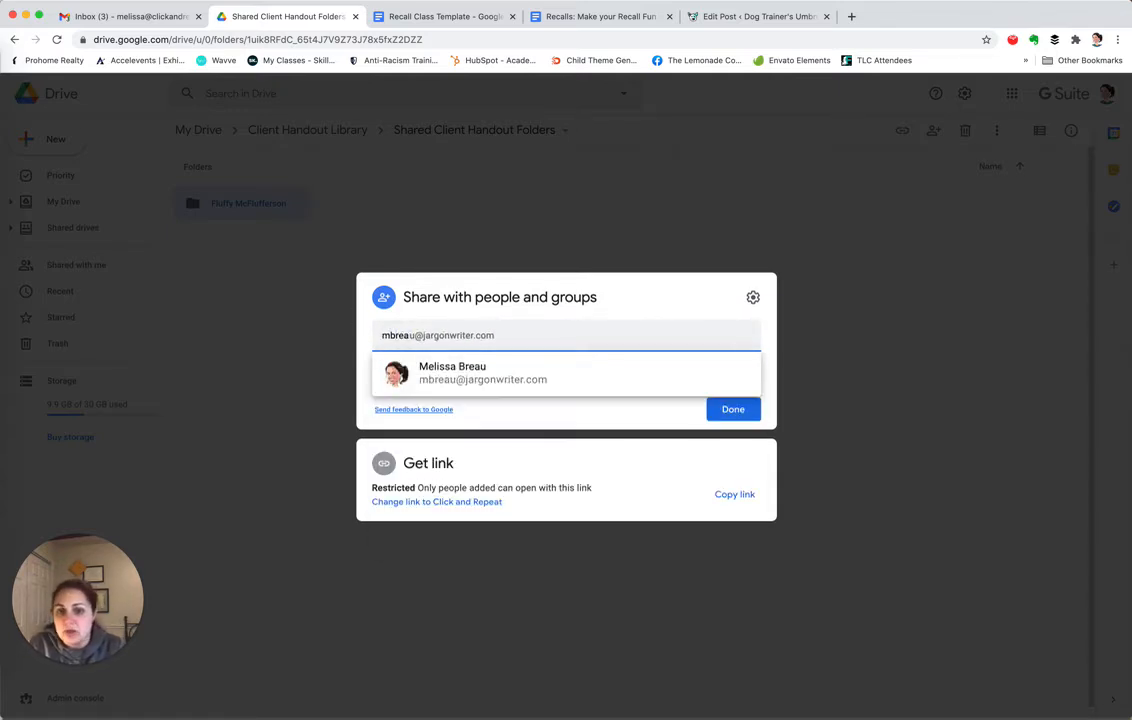
{"action": "left_click", "coordinate": [417, 372]}
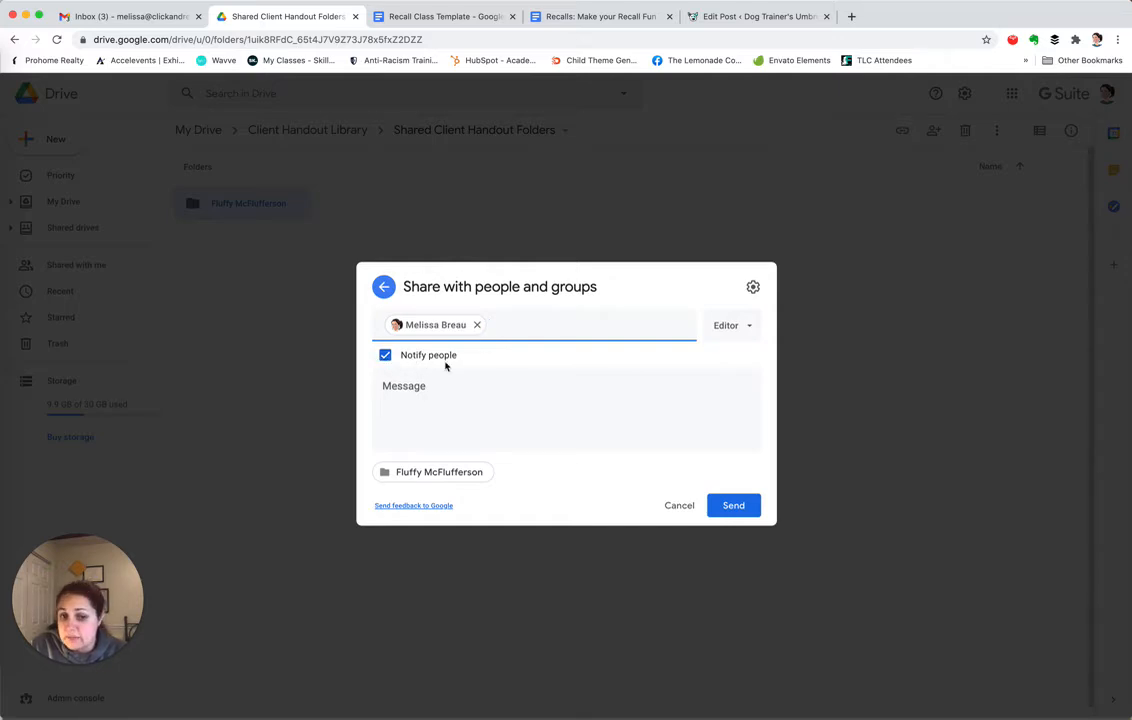
{"action": "left_click", "coordinate": [748, 326]}
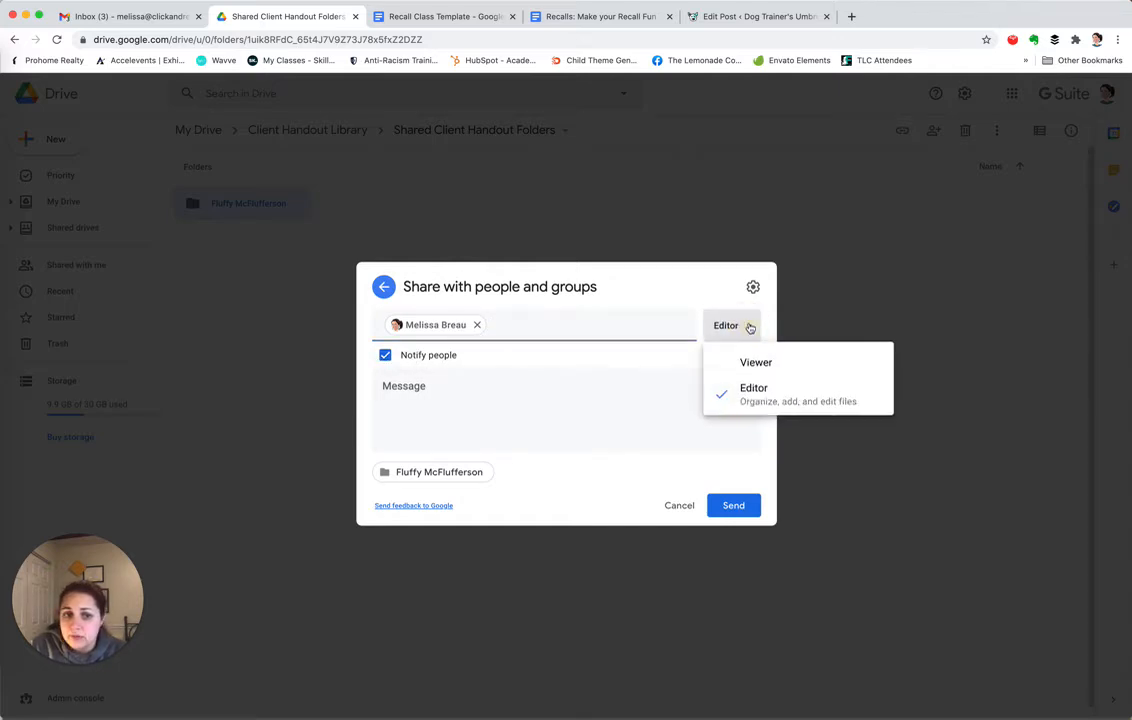
{"action": "left_click", "coordinate": [752, 364]}
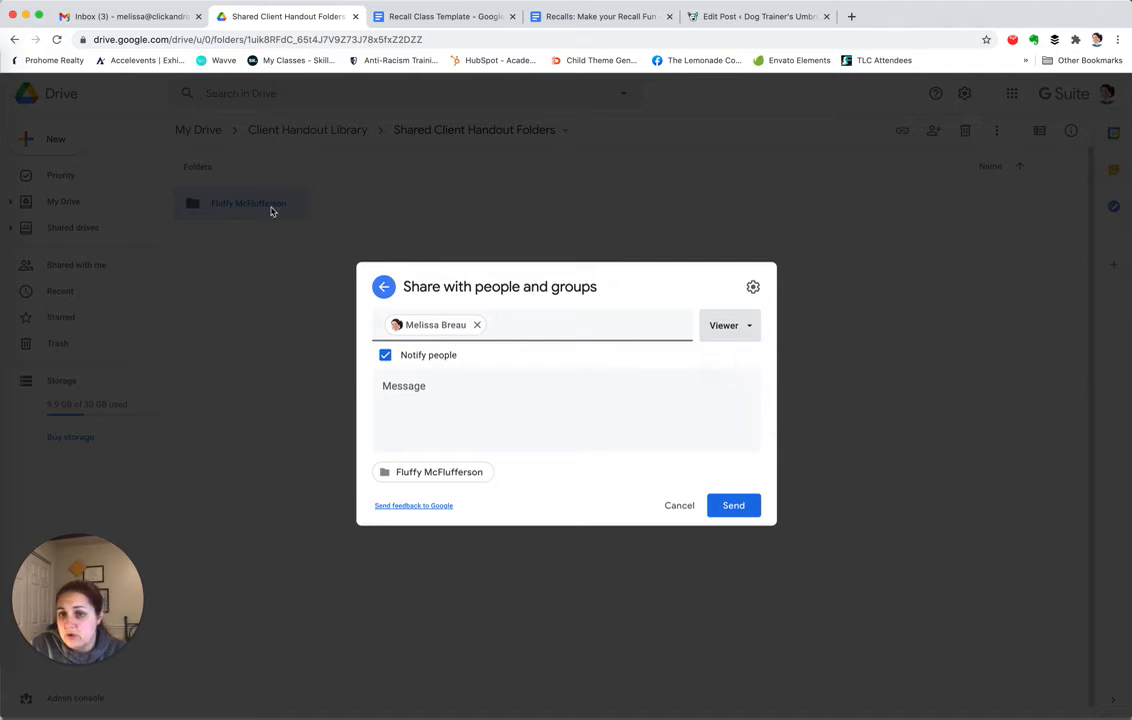
{"action": "left_click", "coordinate": [568, 400]}
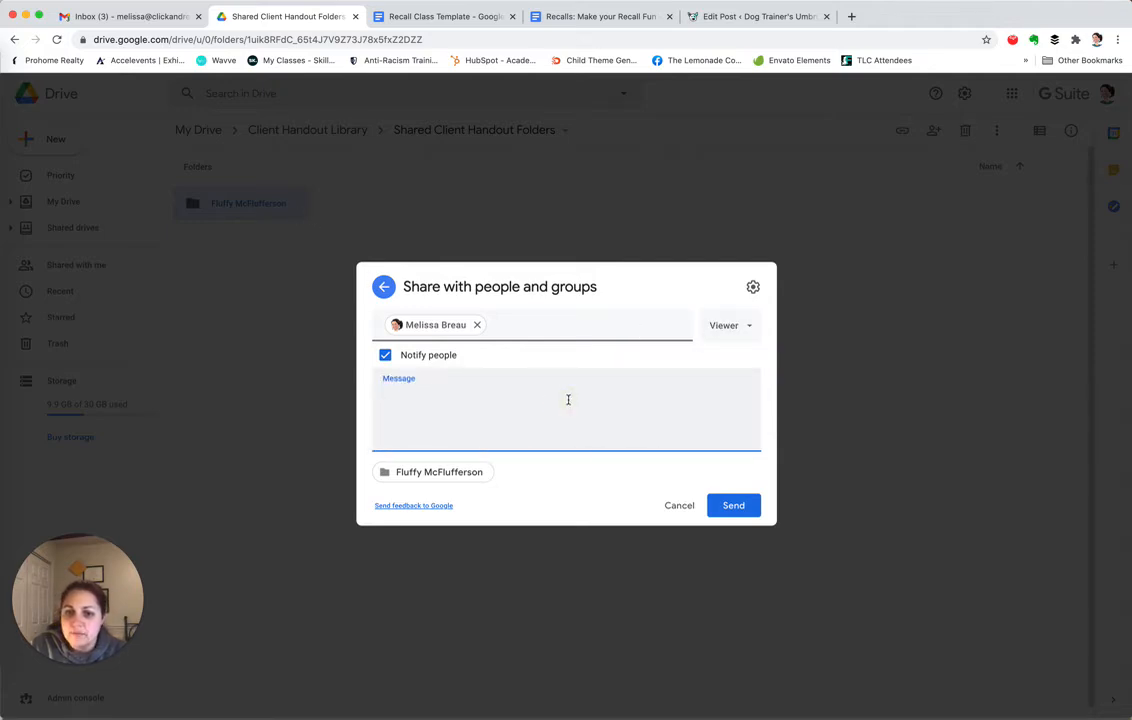
{"action": "type", "text": "Hey "}
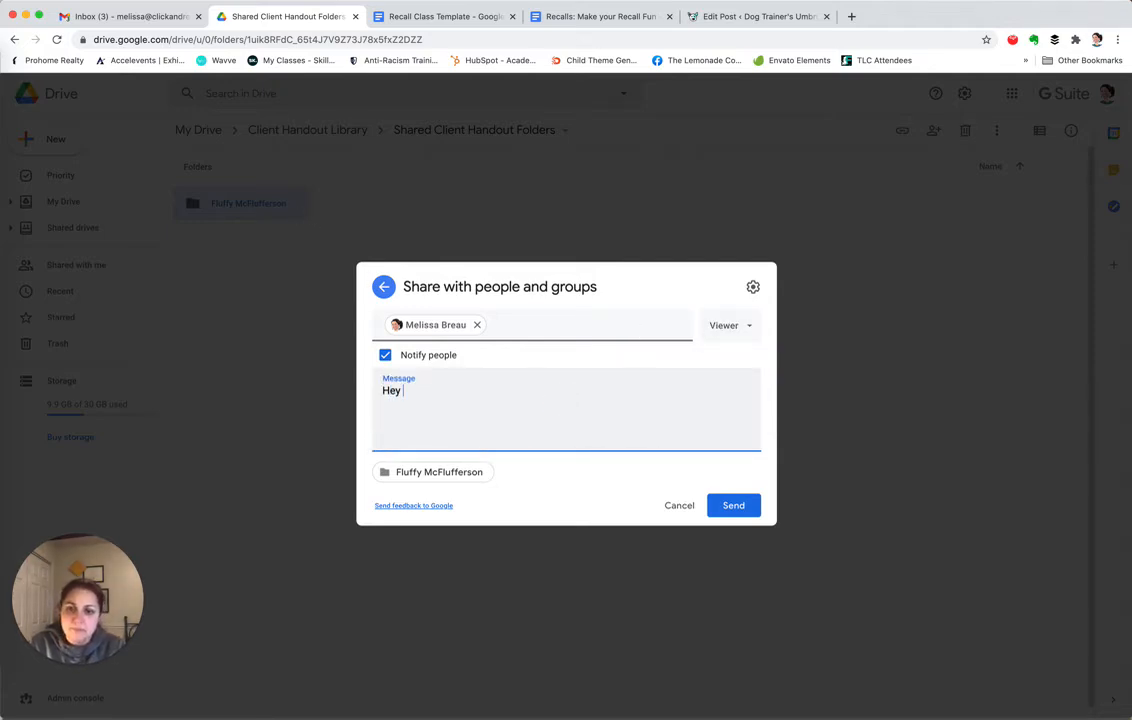
{"action": "type", "text": "- Great lesson today! Here's"}
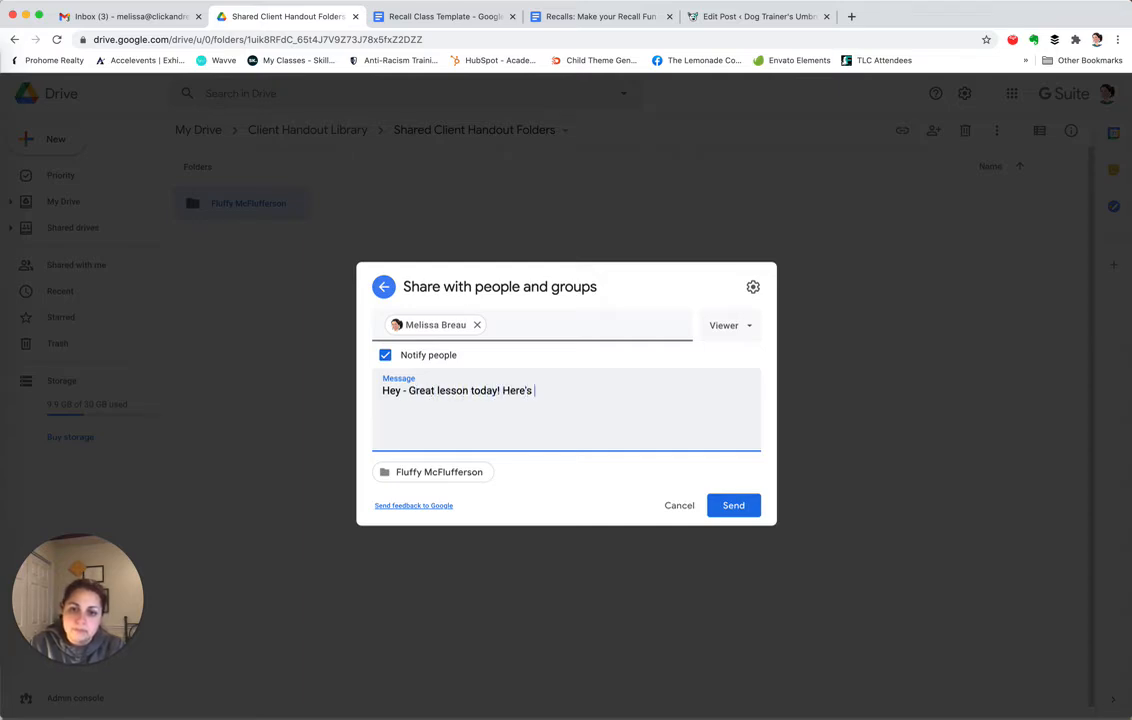
{"action": "type", "text": " the folder w"}
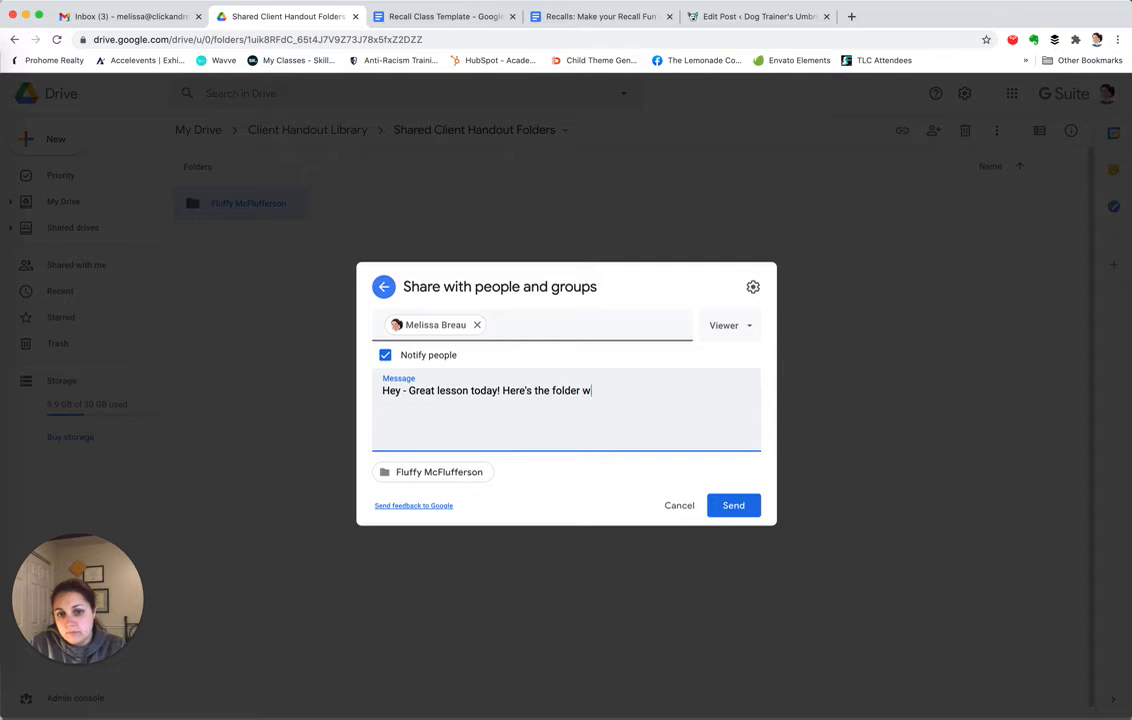
{"action": "type", "text": "here I'll add your hand"}
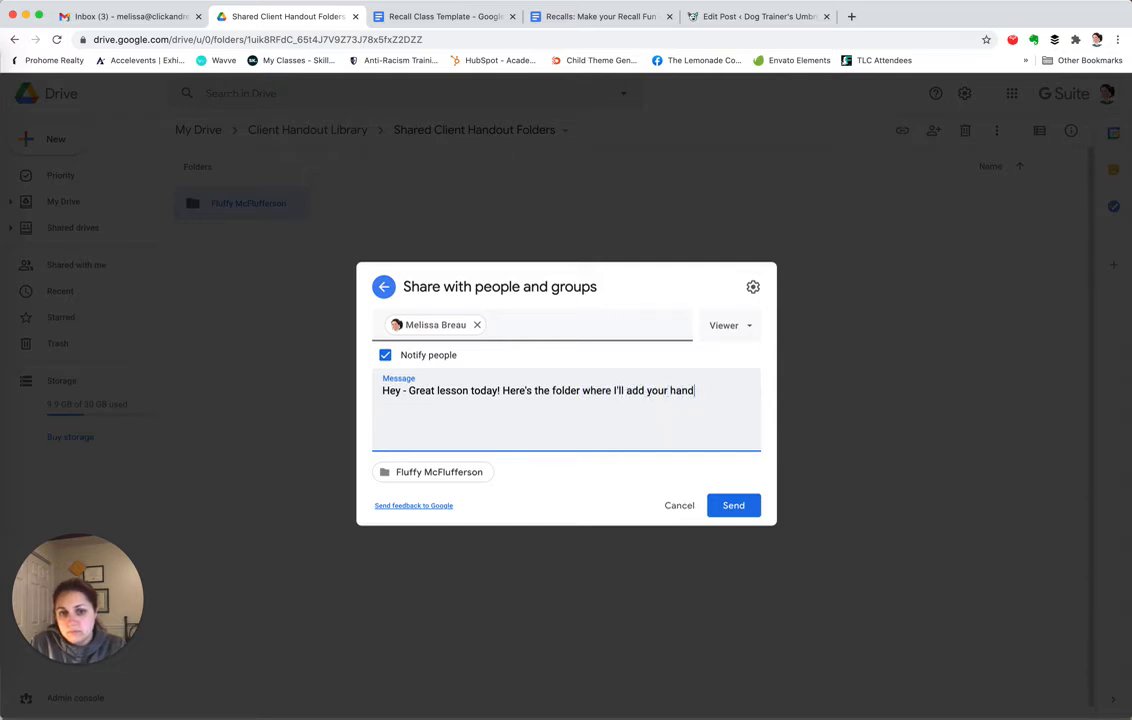
{"action": "type", "text": "outs for the remain"}
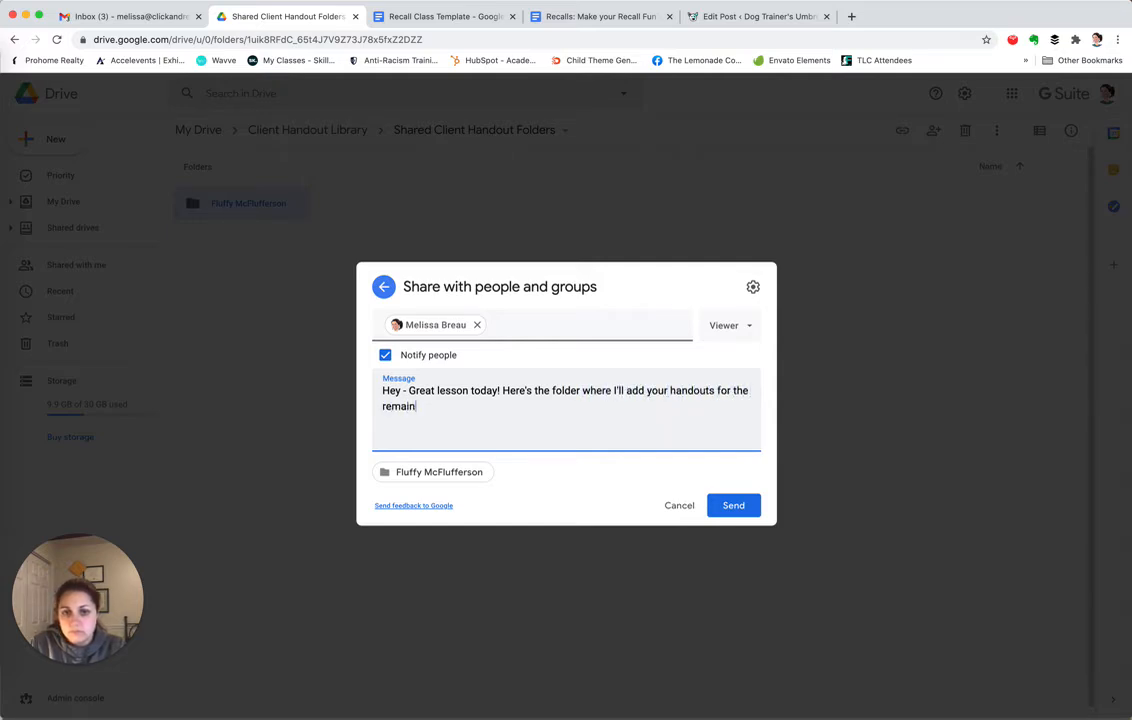
{"action": "type", "text": "der of our lessons"}
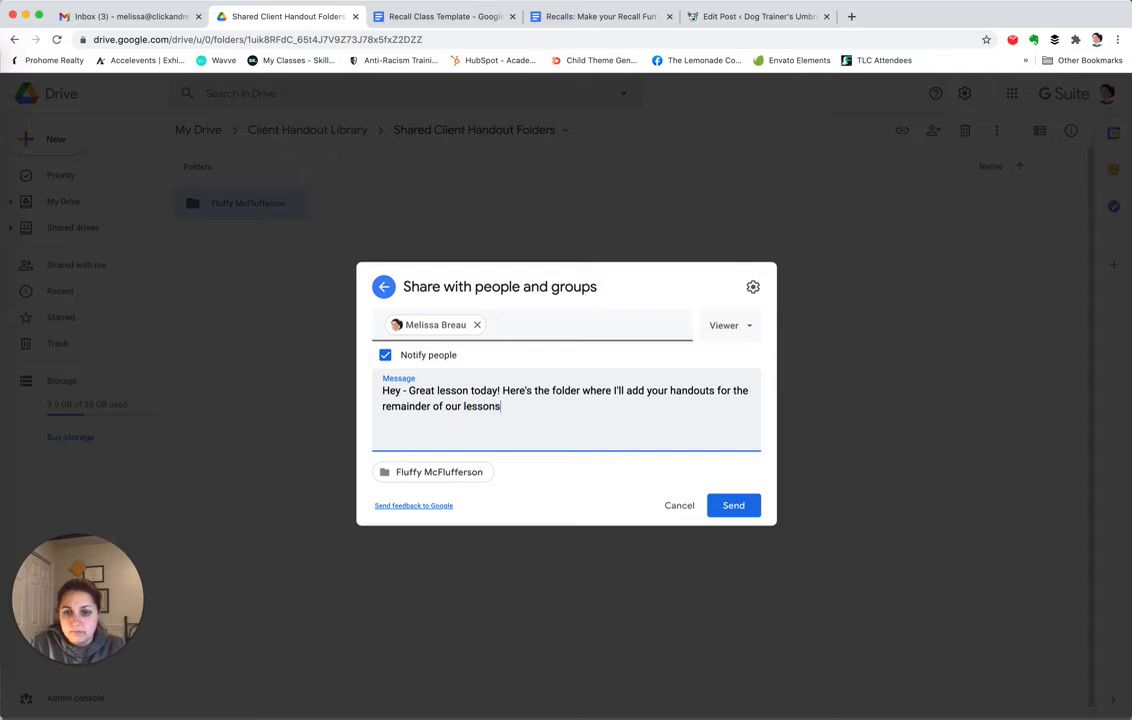
{"action": "type", "text": "!"}
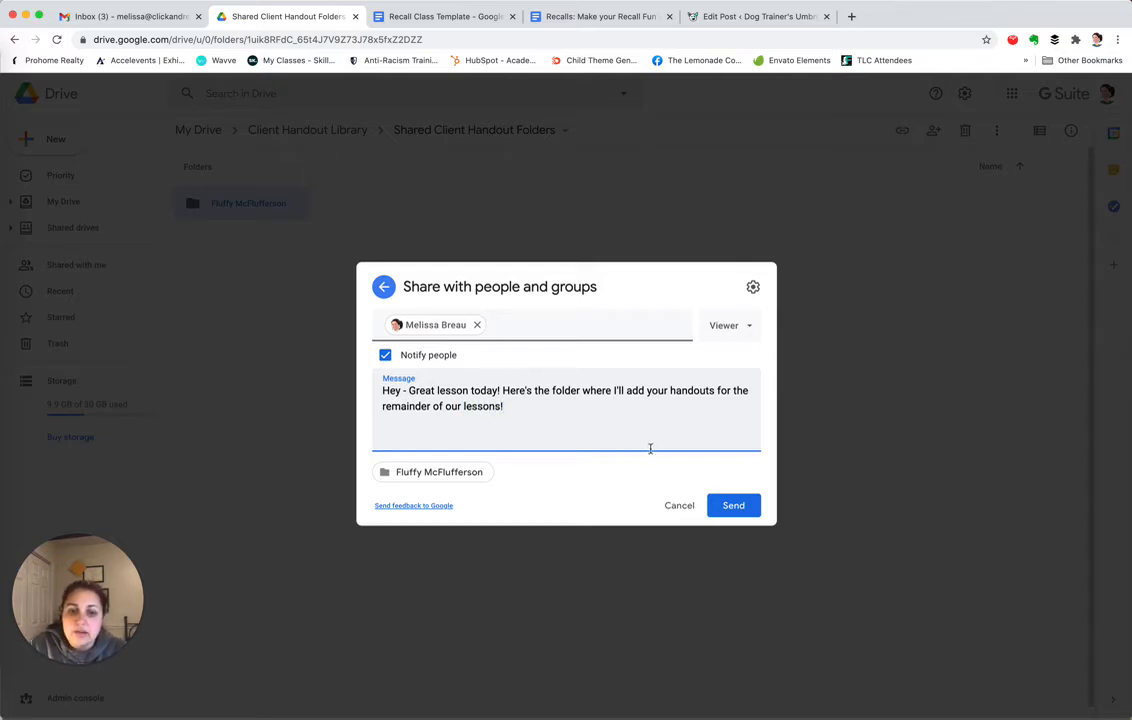
{"action": "left_click", "coordinate": [730, 506]}
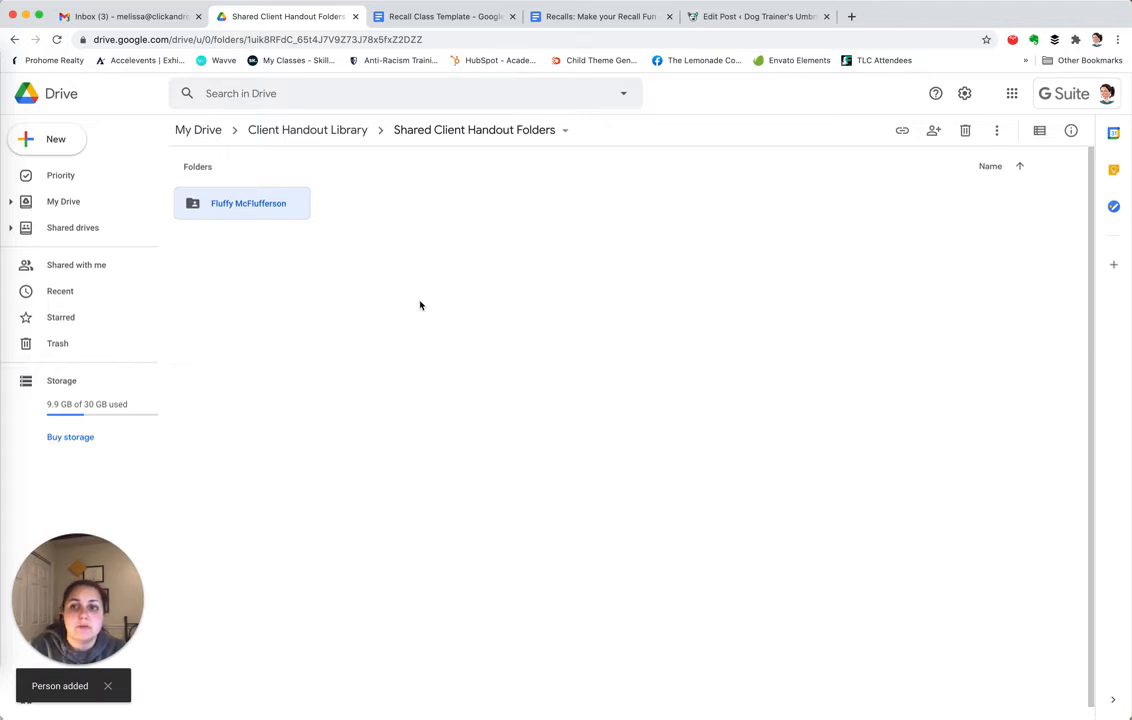
Check that the Recalls copy is in Fluffy McFlufferson, then go to the empty Shared Class Handout Folders
{"action": "double_click", "coordinate": [248, 204]}
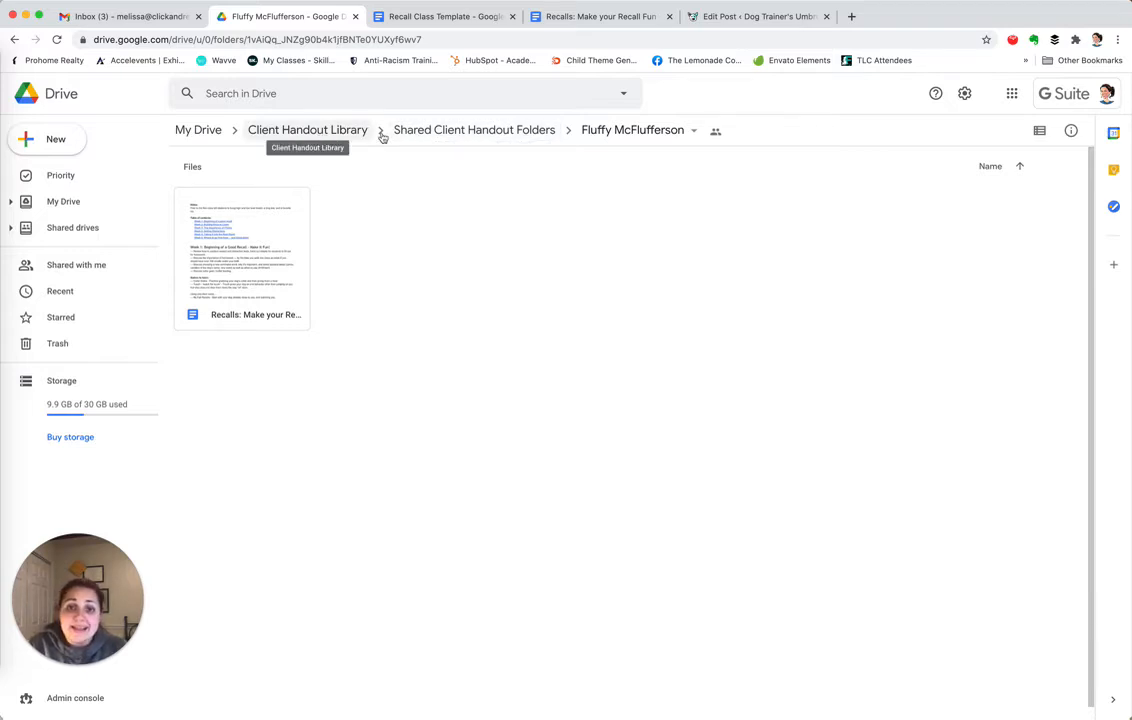
{"action": "left_click", "coordinate": [442, 135]}
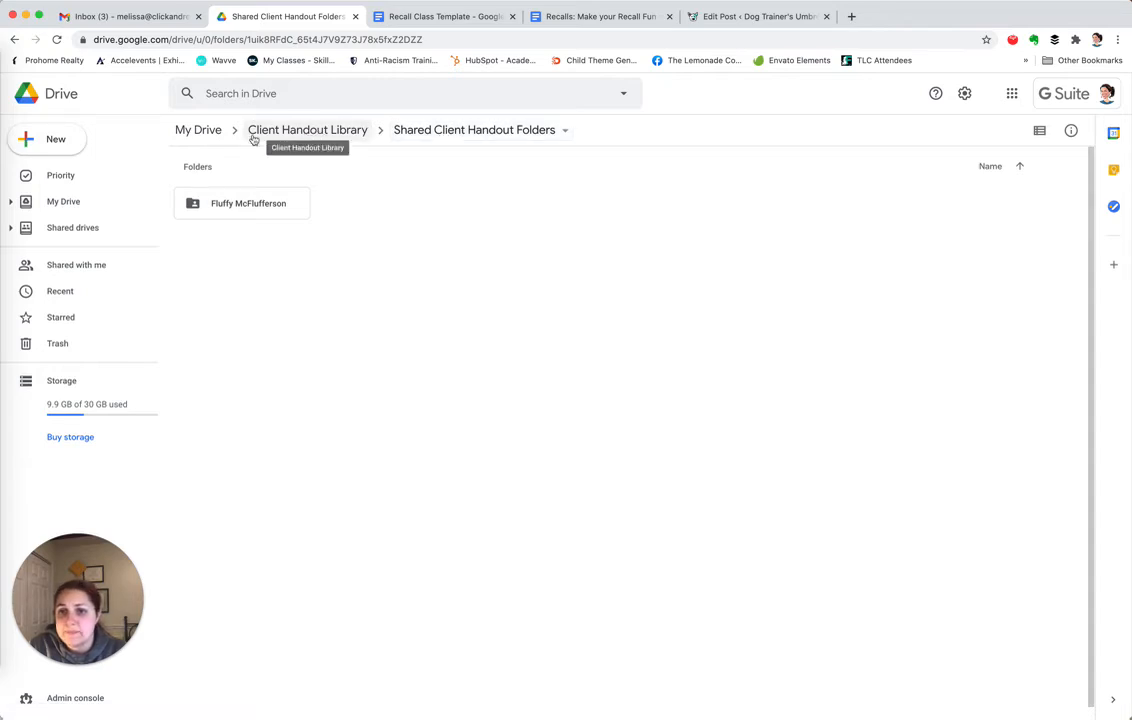
{"action": "left_click", "coordinate": [304, 134]}
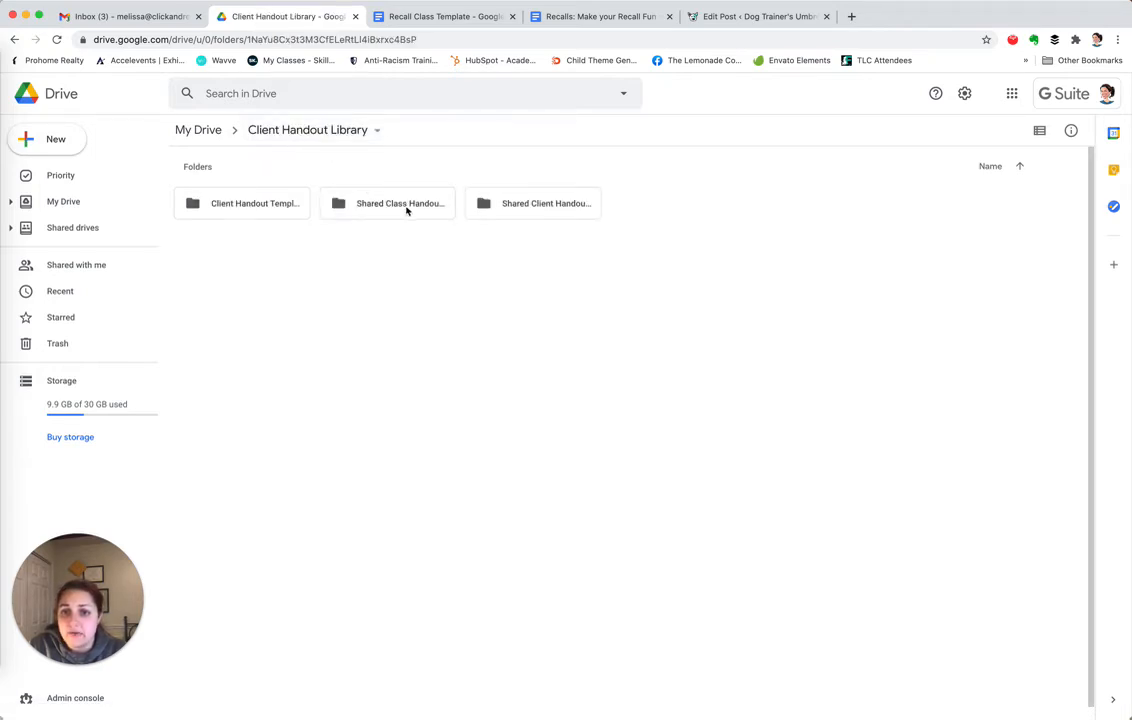
{"action": "double_click", "coordinate": [381, 203]}
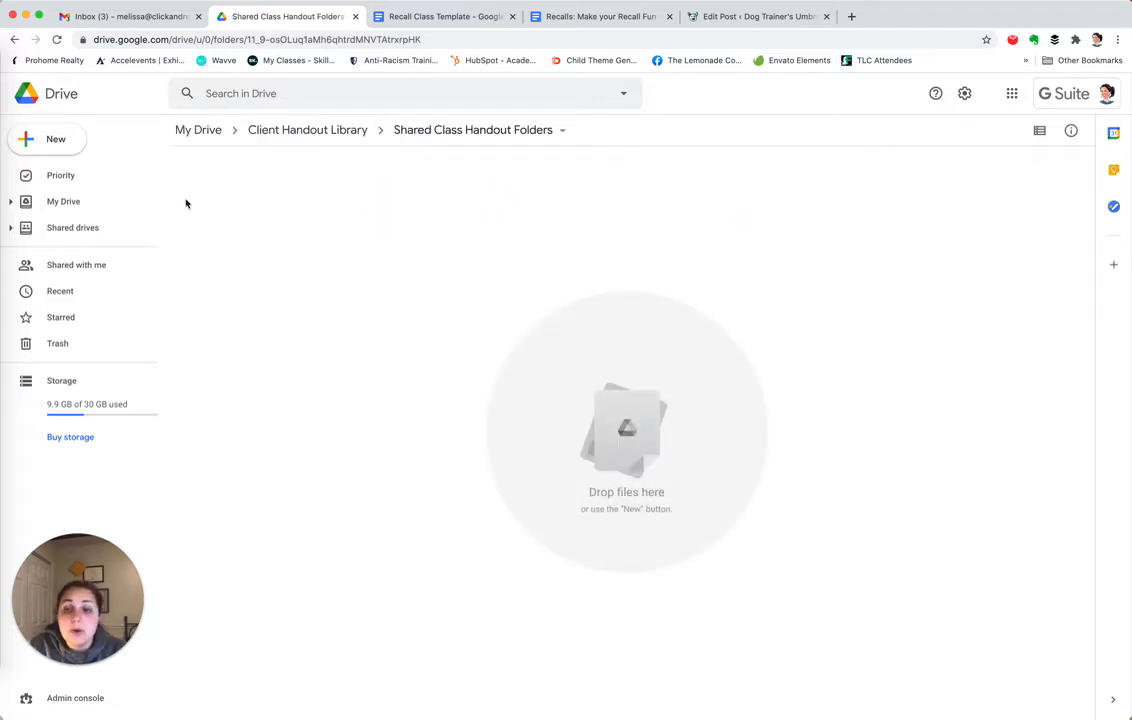
{"action": "left_click", "coordinate": [35, 139]}
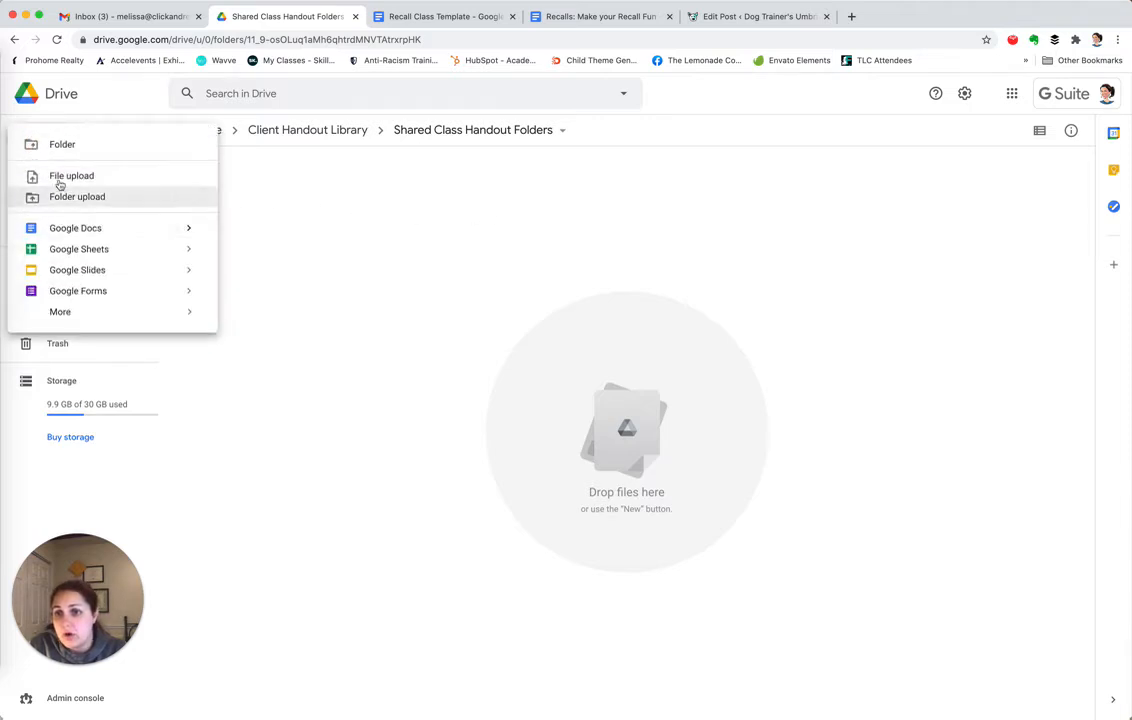
Replace 'Untitled folder' with 'Recalls Class starting November 2020' and create the folder
{"action": "left_click", "coordinate": [61, 144]}
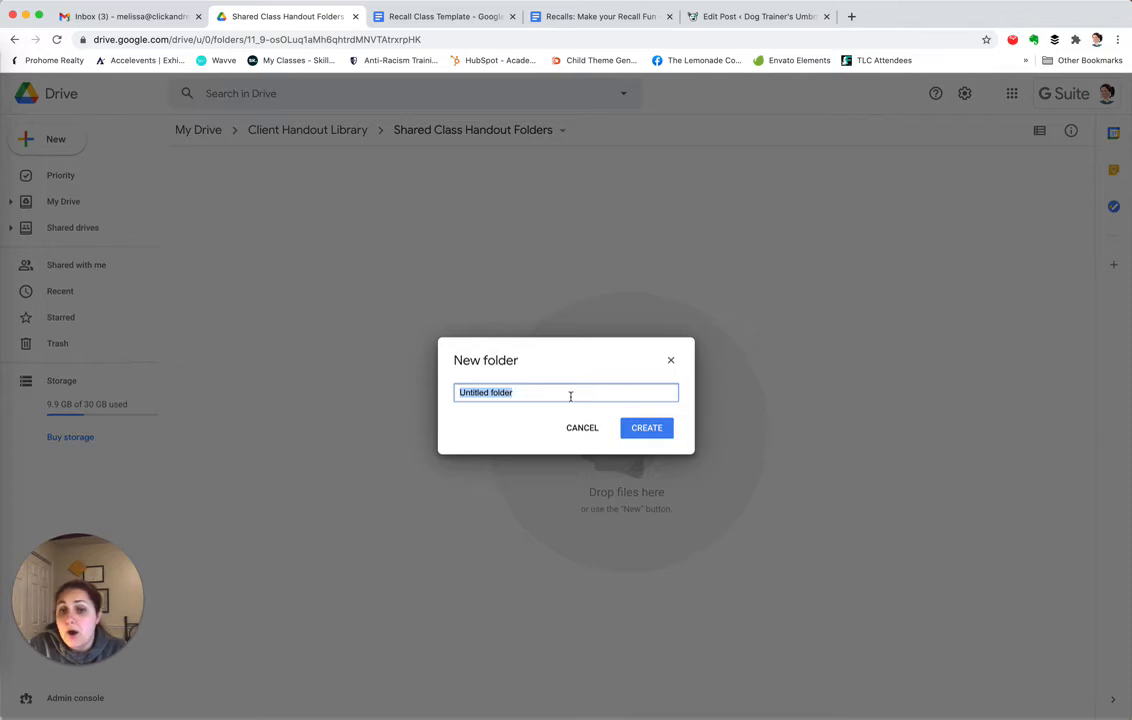
{"action": "key", "text": "BackSpace"}
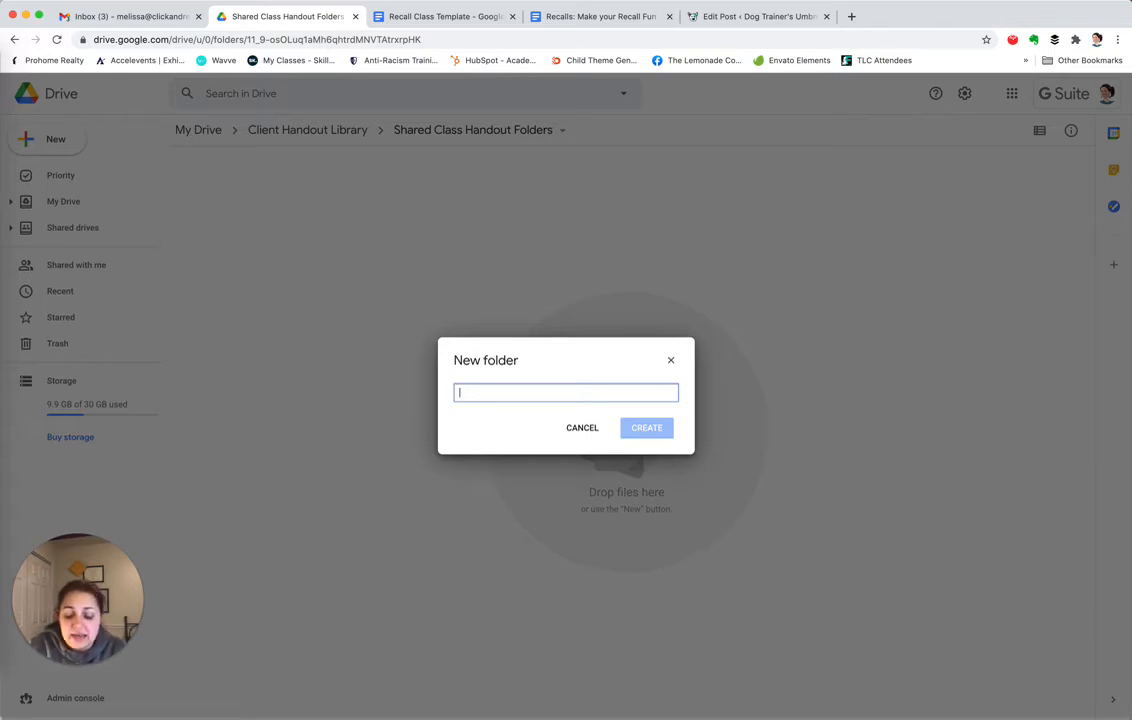
{"action": "type", "text": "R"}
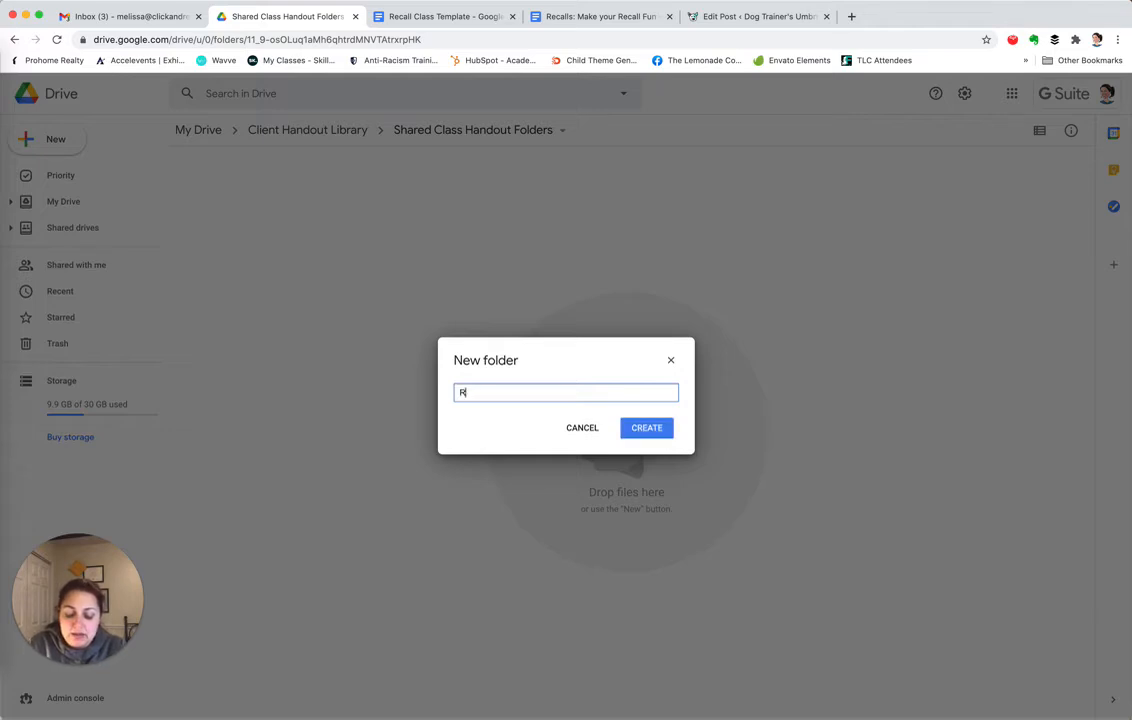
{"action": "type", "text": "ecalls Class startin"}
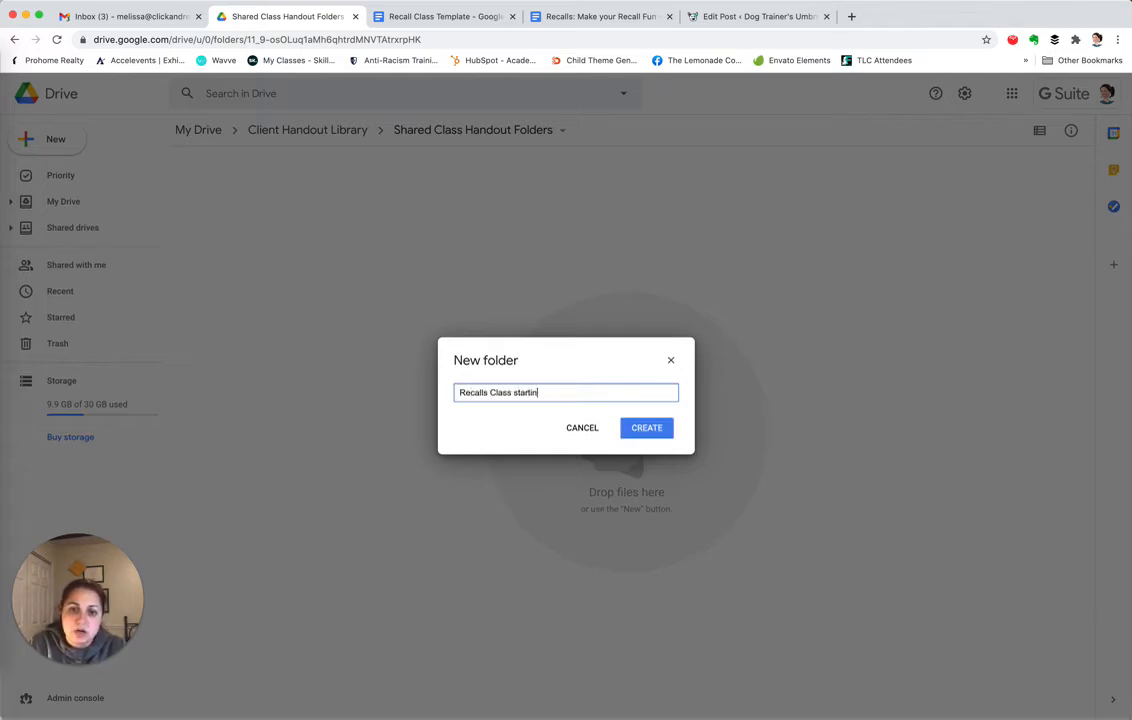
{"action": "type", "text": "g 20"}
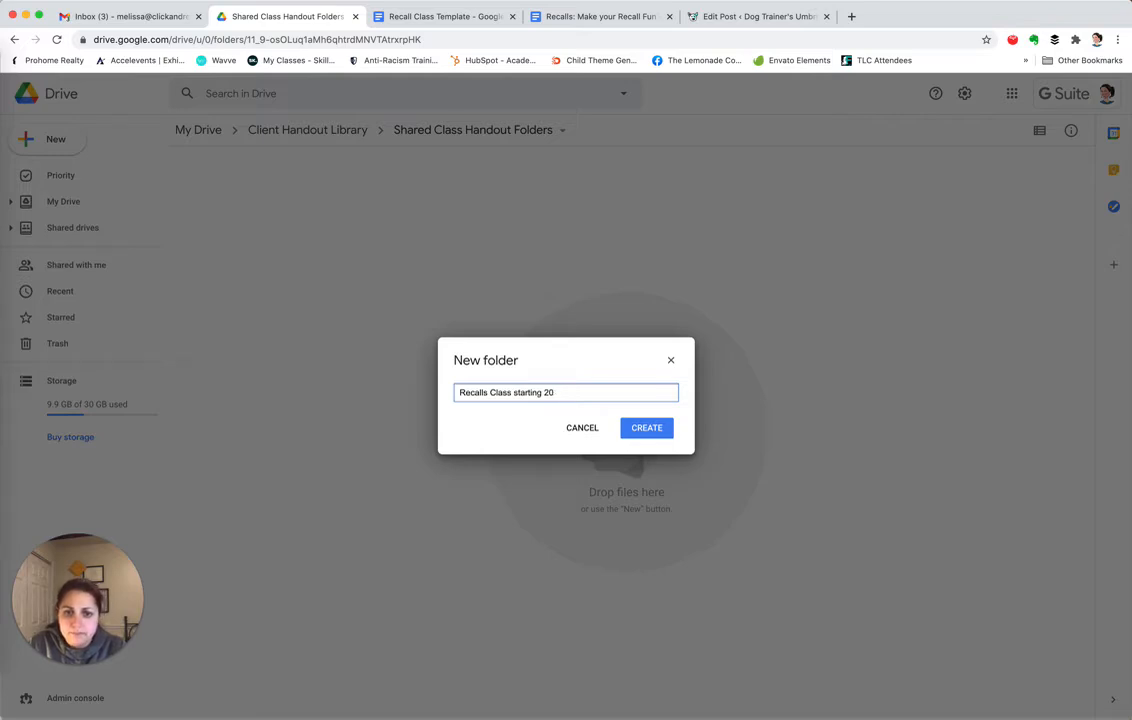
{"action": "type", "text": "2mber 2020"}
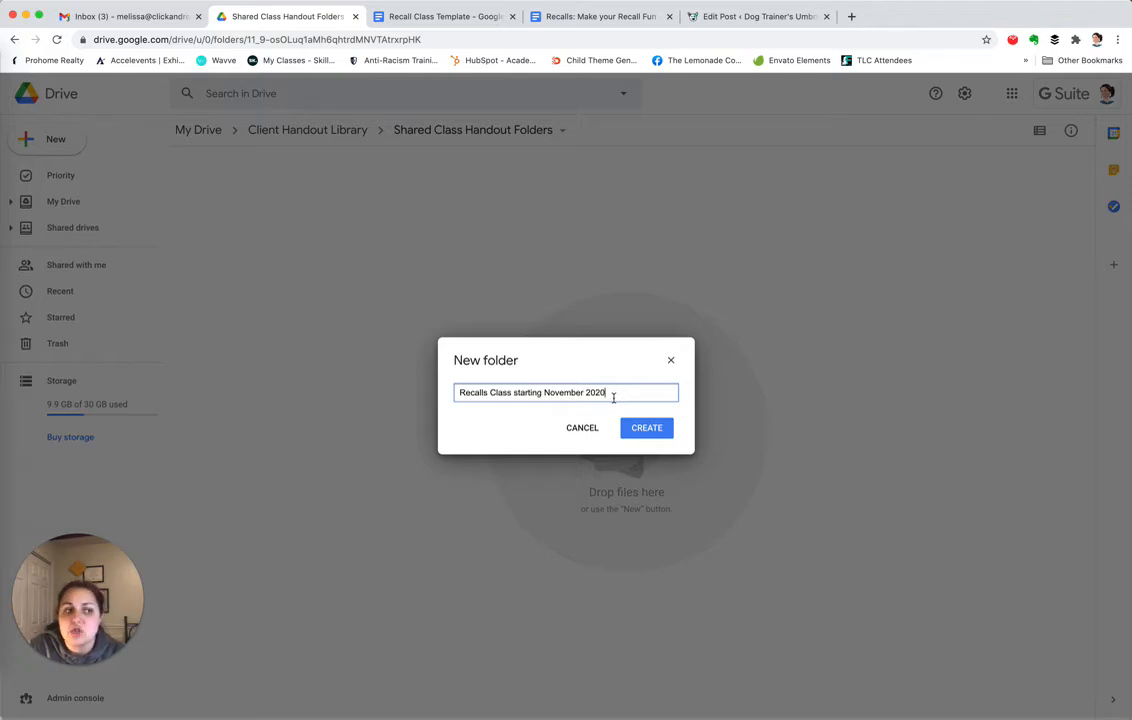
{"action": "left_click", "coordinate": [640, 428]}
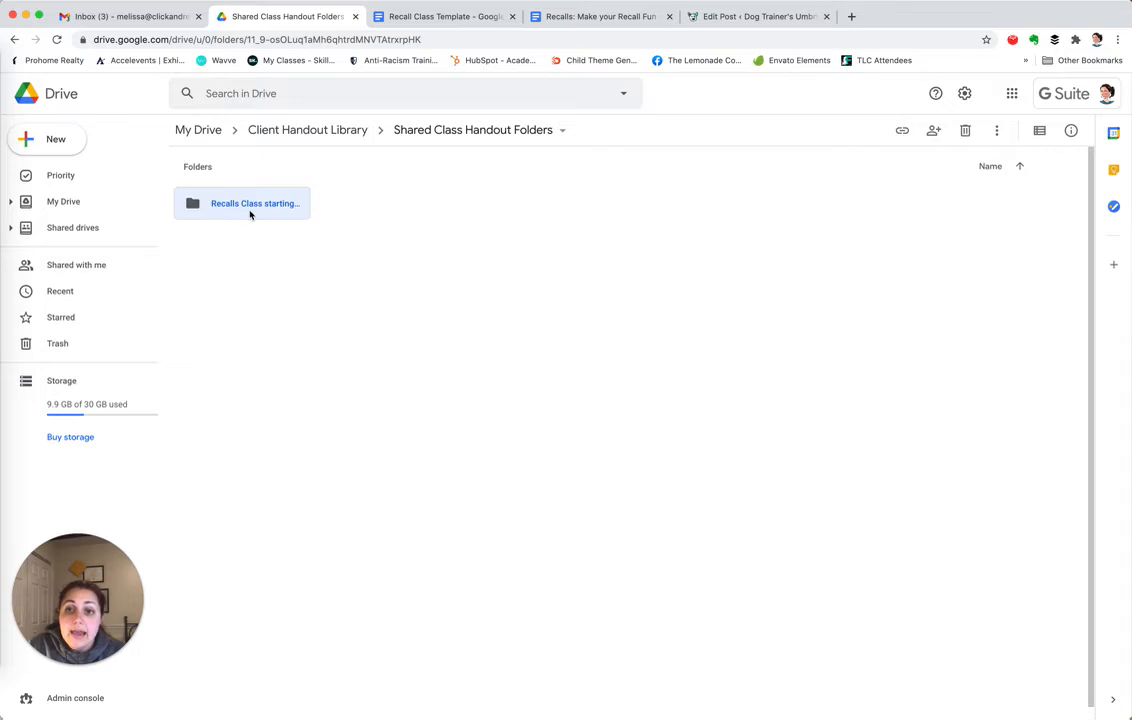
Set the Recalls Class folder's link access to Anyone with the link as Viewer and copy the link
{"action": "right_click", "coordinate": [254, 207]}
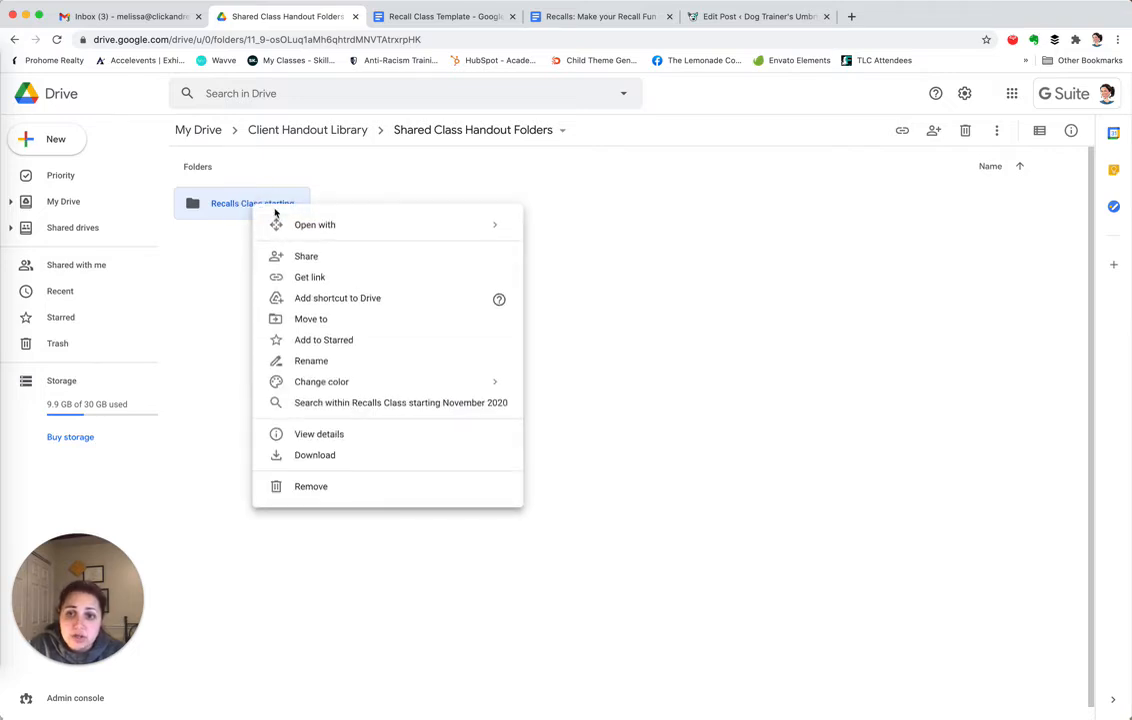
{"action": "left_click", "coordinate": [312, 257]}
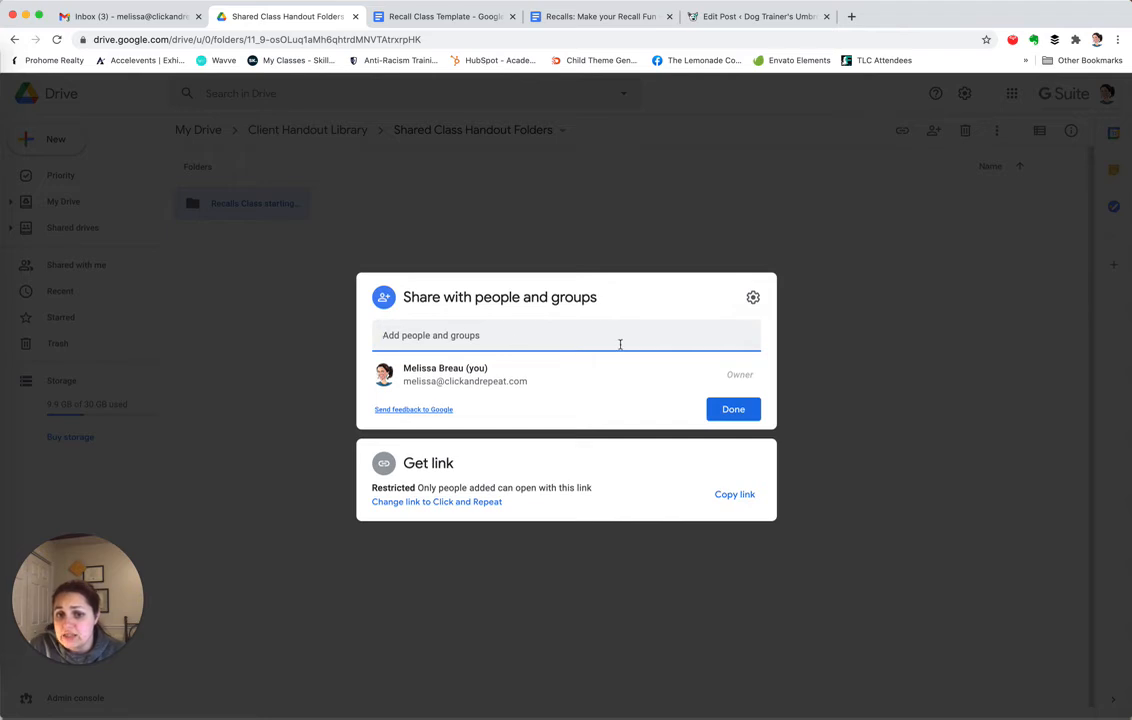
{"action": "left_click", "coordinate": [449, 503]}
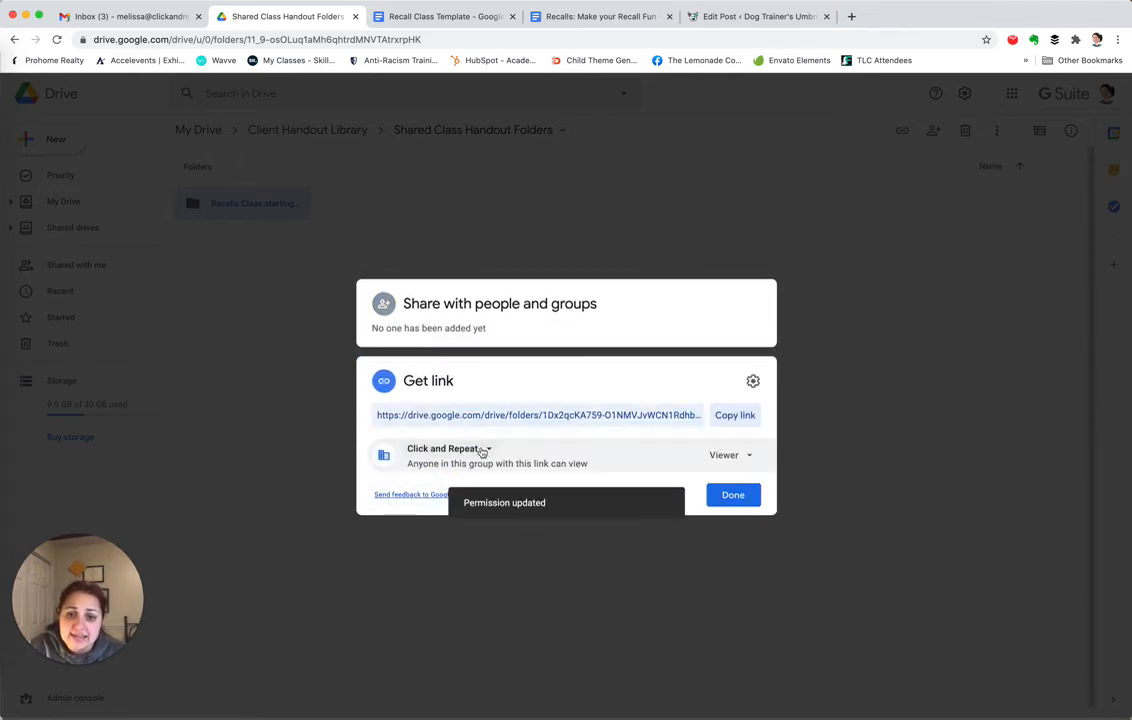
{"action": "left_click", "coordinate": [462, 451]}
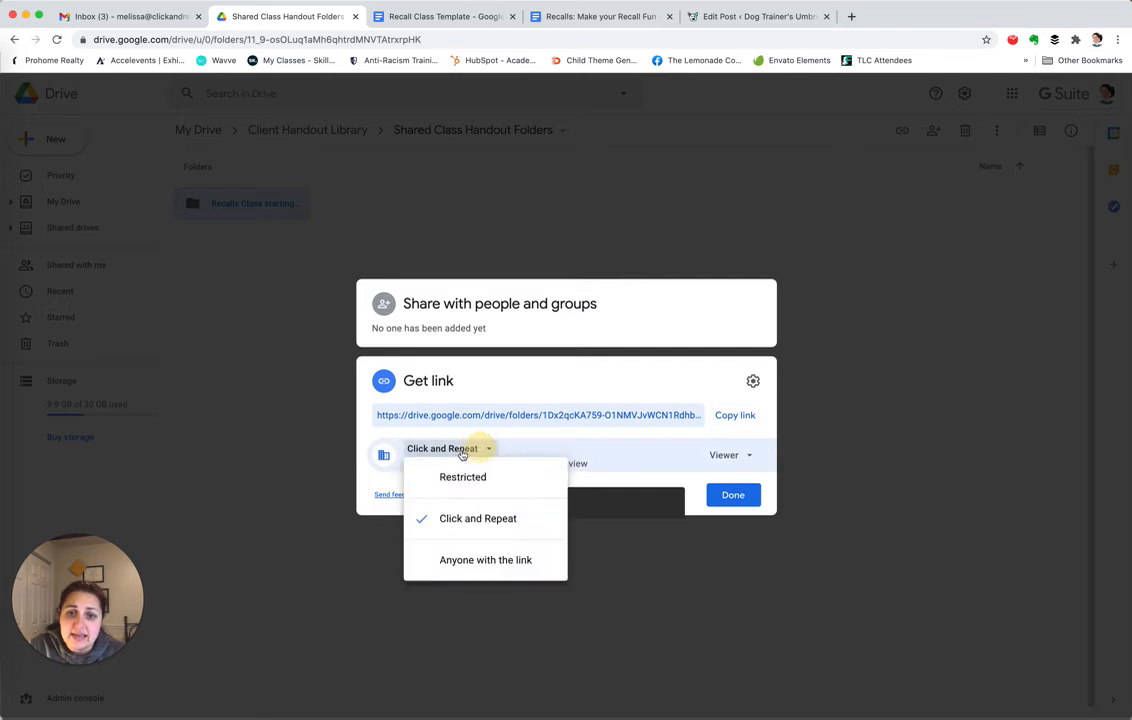
{"action": "left_click", "coordinate": [466, 560]}
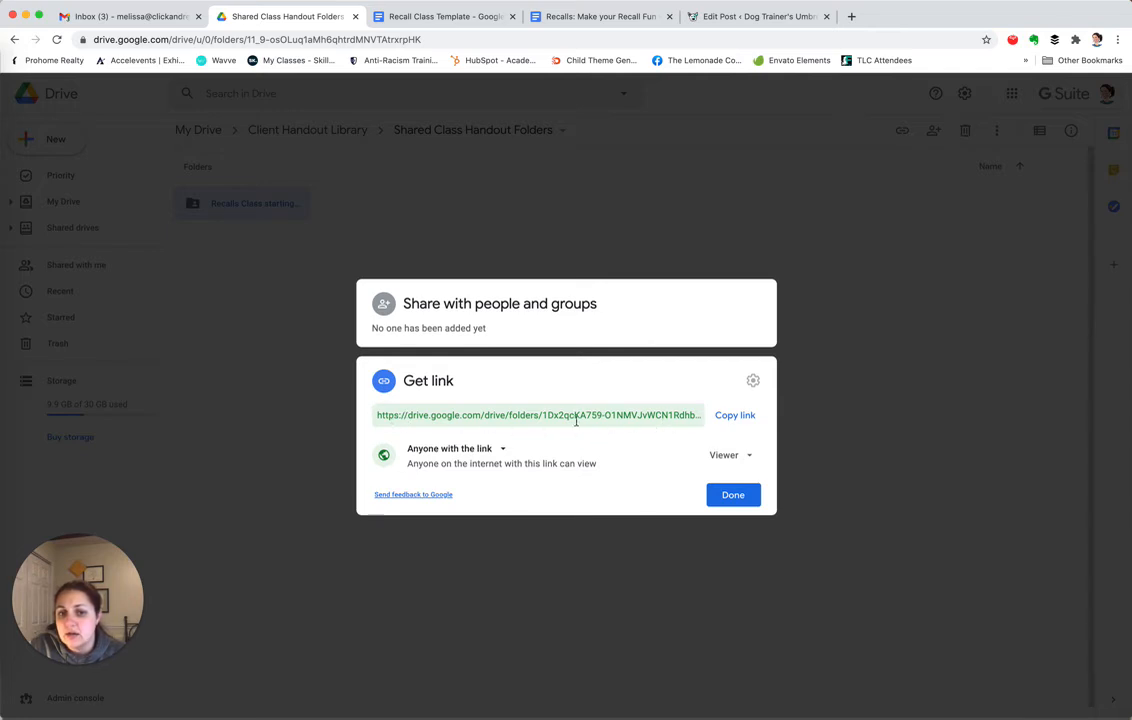
{"action": "left_click", "coordinate": [733, 418]}
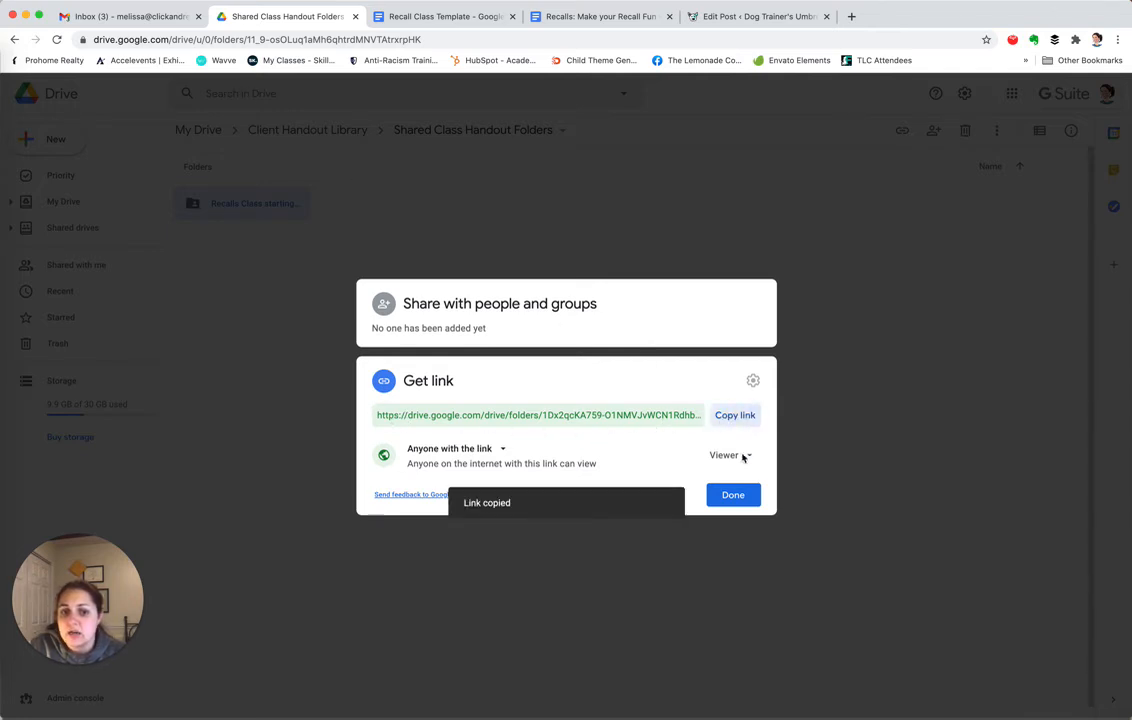
{"action": "left_click", "coordinate": [733, 495]}
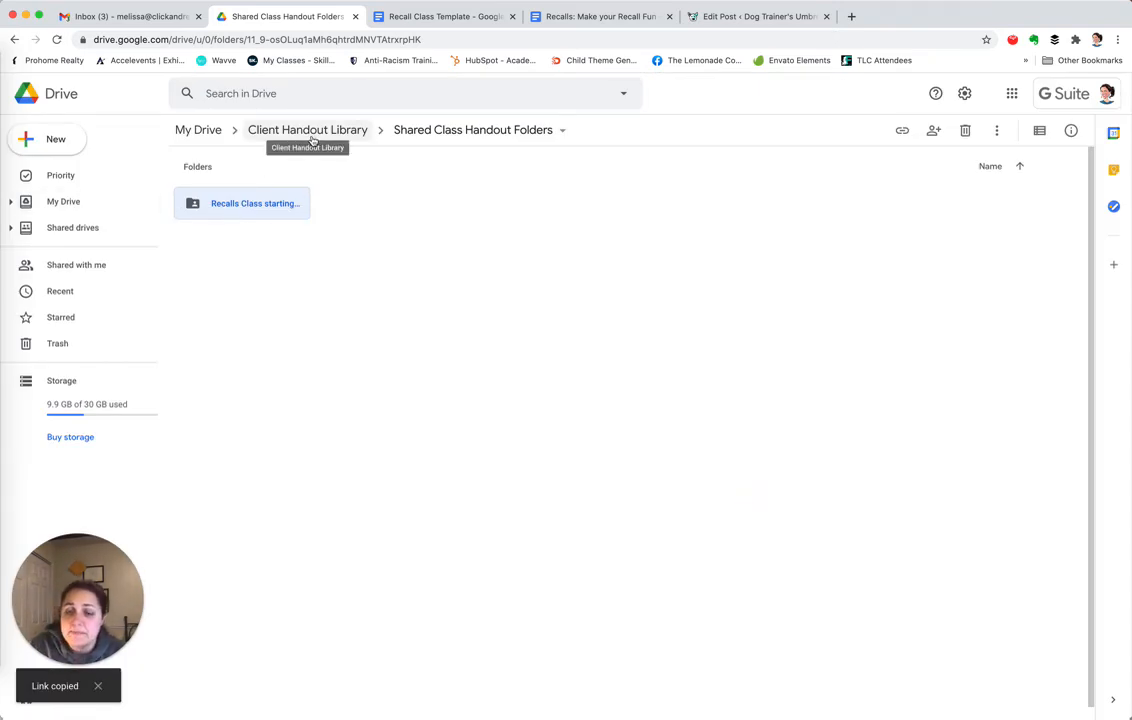
Peek into the new Recalls folder, then go through Client Handout Library to Client Handout Templates
{"action": "double_click", "coordinate": [267, 212]}
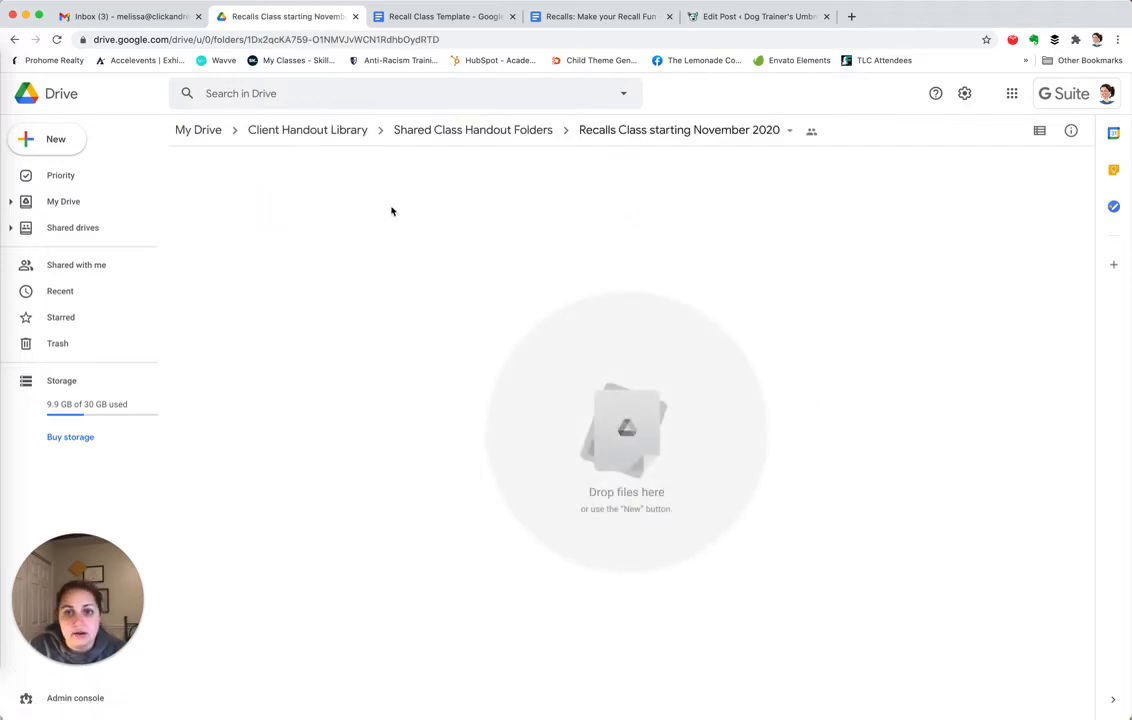
{"action": "left_click", "coordinate": [282, 134]}
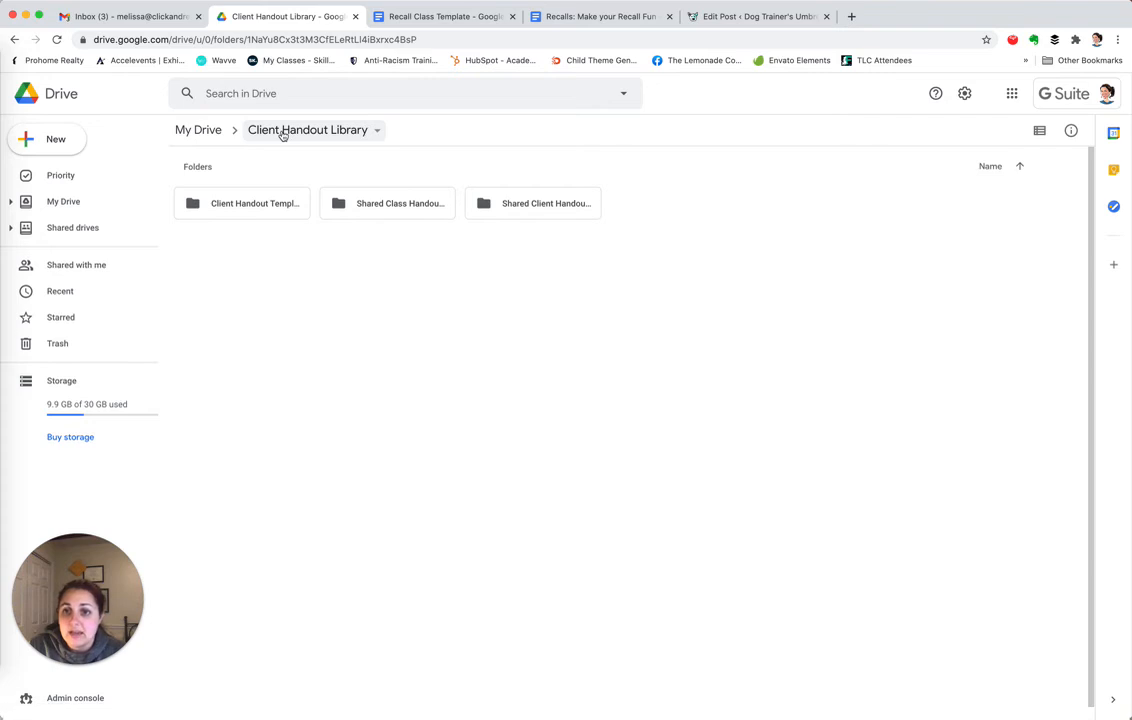
{"action": "double_click", "coordinate": [251, 214]}
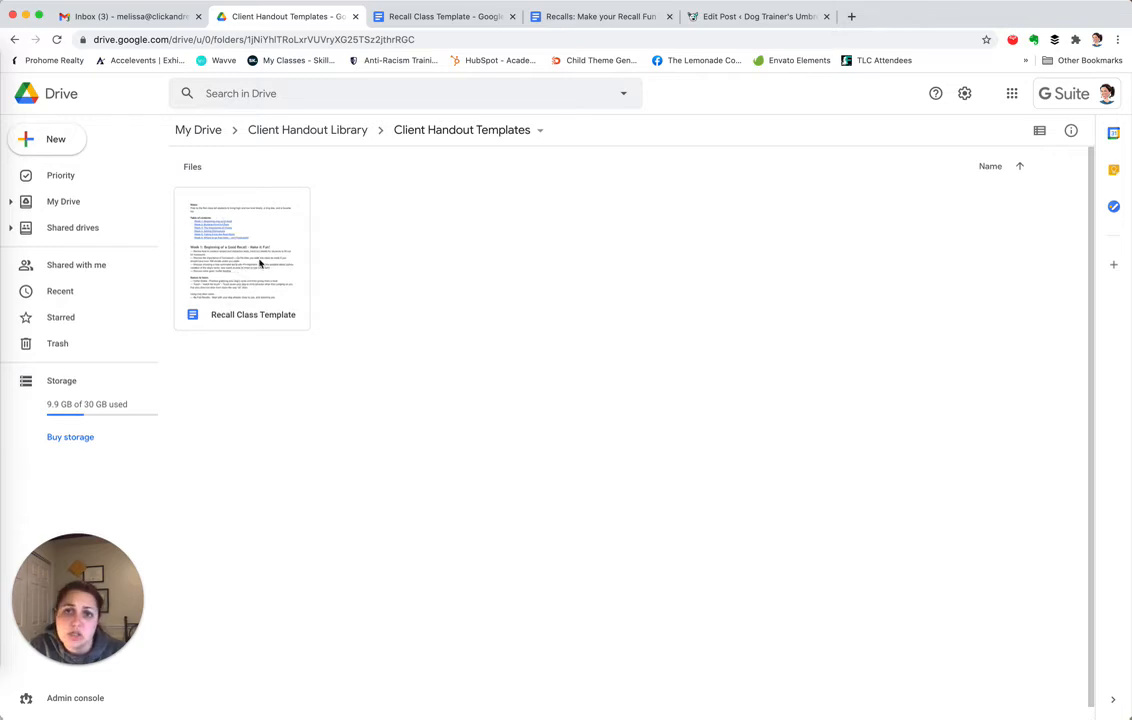
Switch to the Recall Class Template document, scroll through its lessons, and open its File menu
{"action": "left_click", "coordinate": [395, 17]}
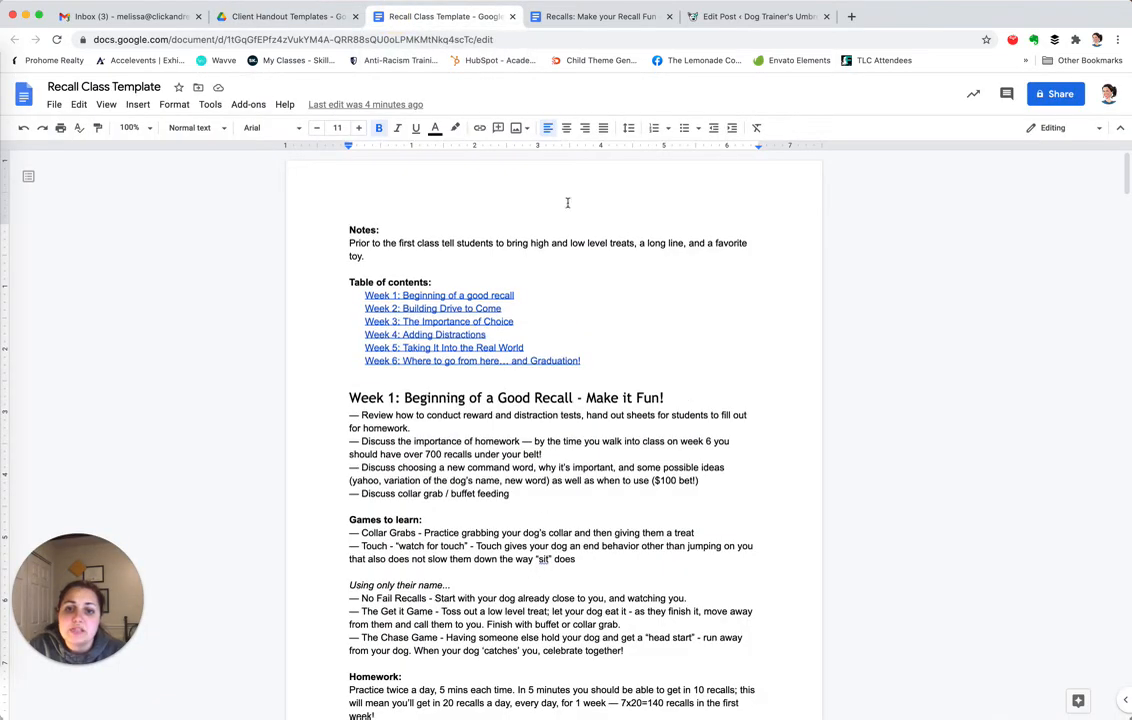
{"action": "scroll", "coordinate": [328, 310], "scroll_direction": "down", "scroll_amount": 3}
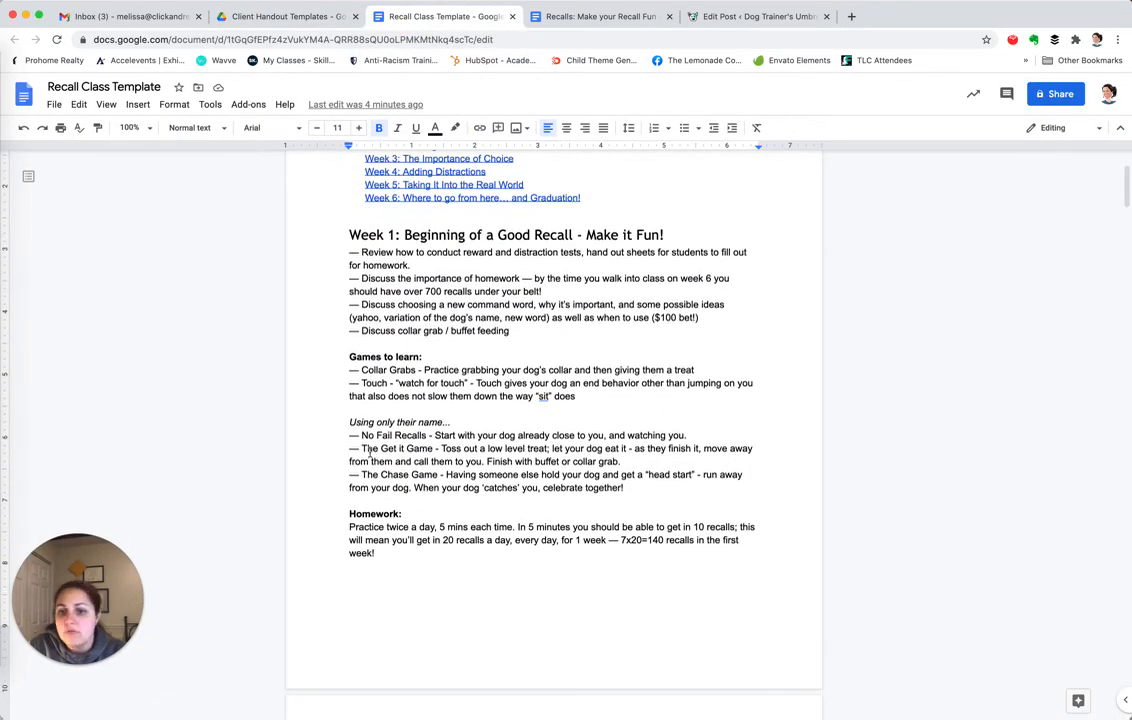
{"action": "scroll", "coordinate": [366, 455], "scroll_direction": "down", "scroll_amount": 1}
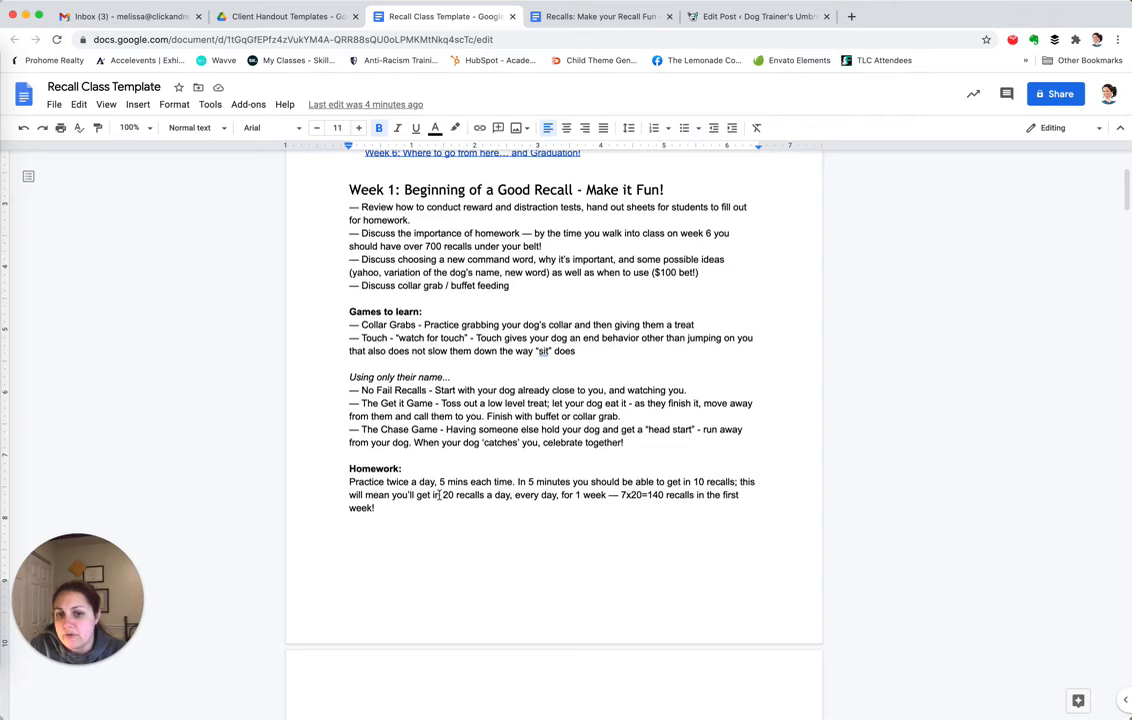
{"action": "scroll", "coordinate": [440, 495], "scroll_direction": "up", "scroll_amount": 4}
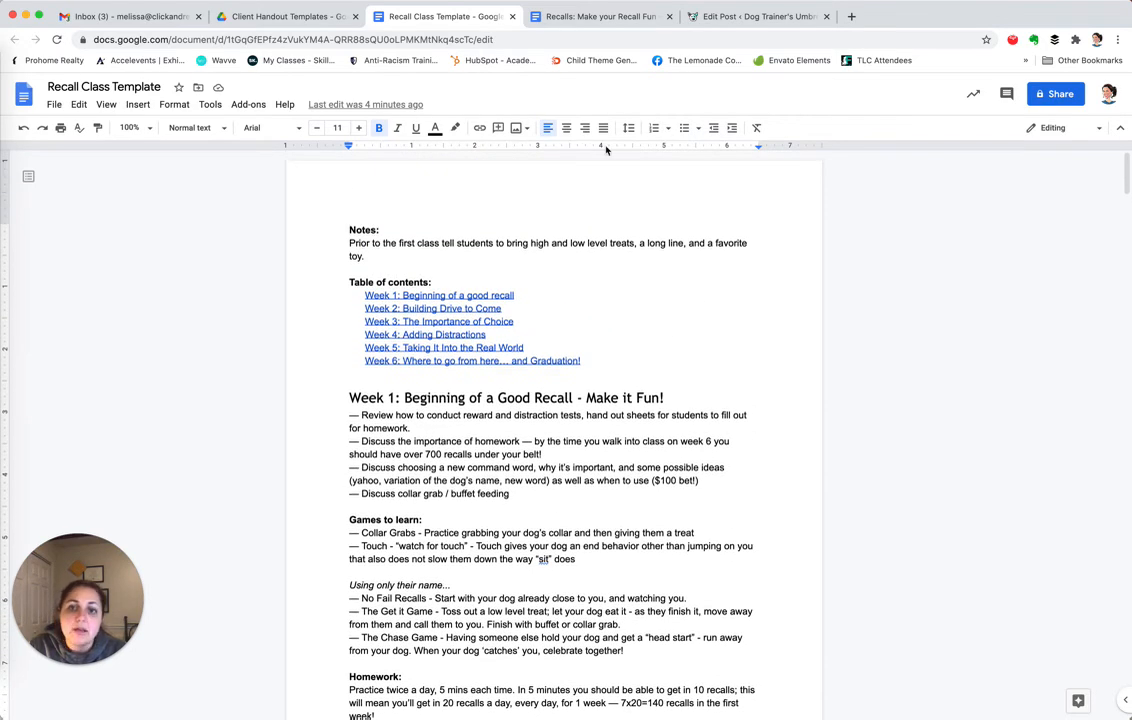
{"action": "left_click", "coordinate": [55, 105]}
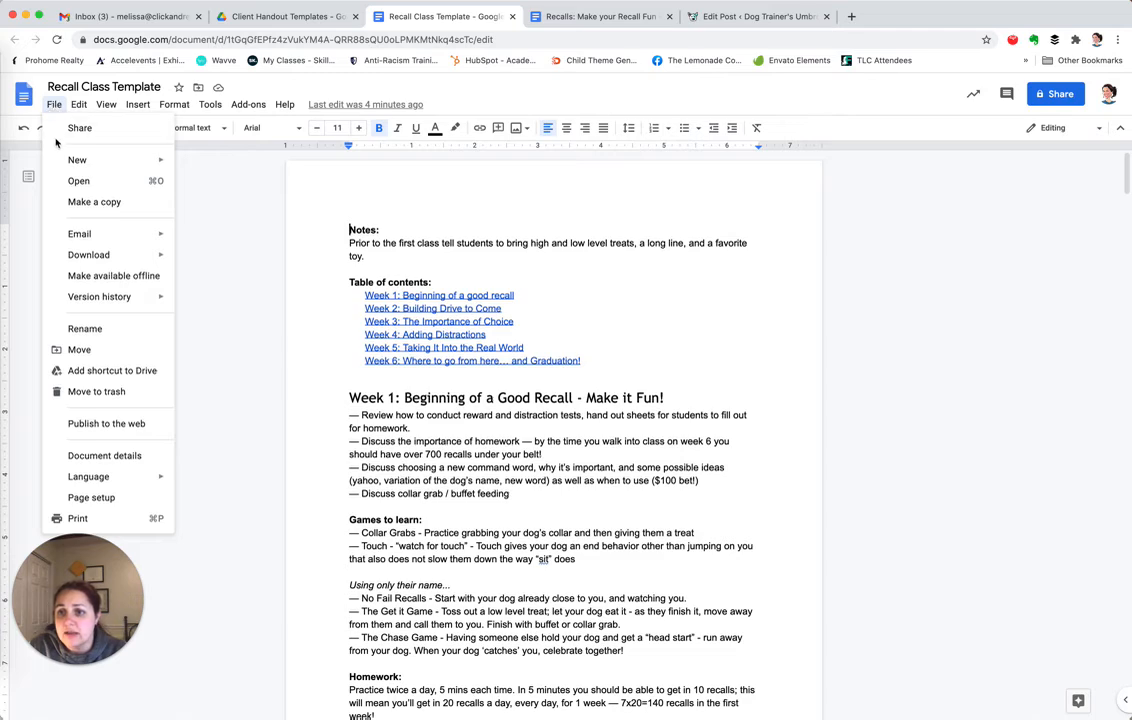
Make a copy of the template named 'Recall Class Week 1 Exercises: Collar Grabs, Touch, Making Recalls Fun'
{"action": "left_click", "coordinate": [94, 202]}
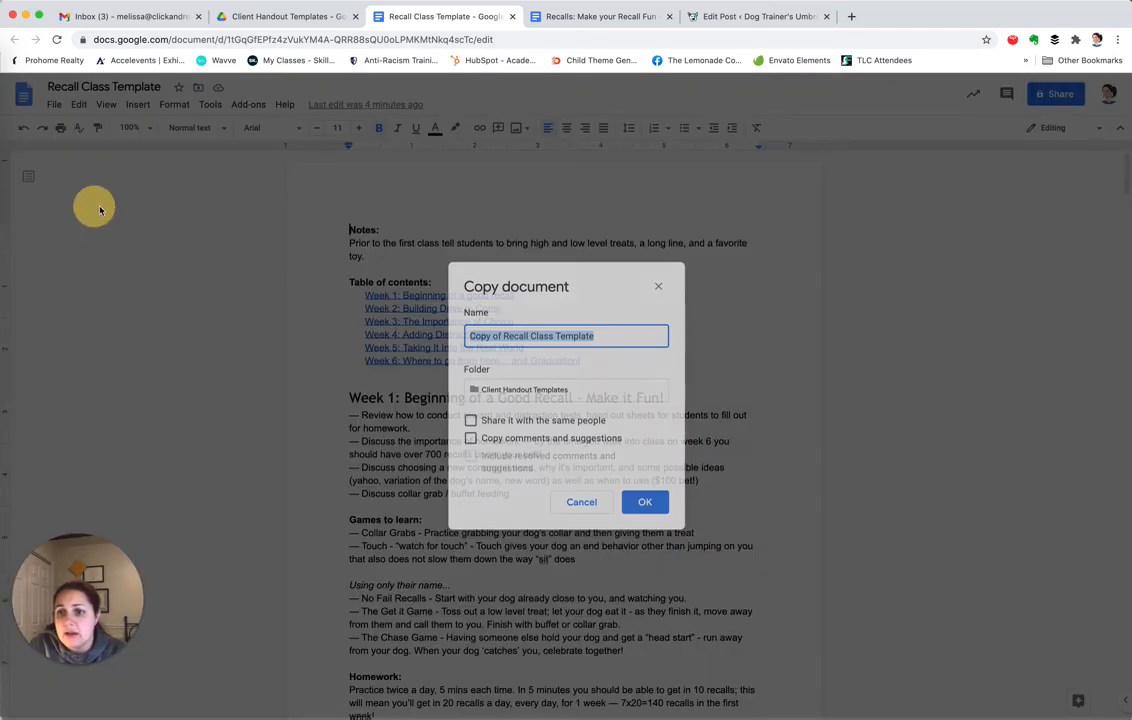
{"action": "left_click", "coordinate": [501, 336]}
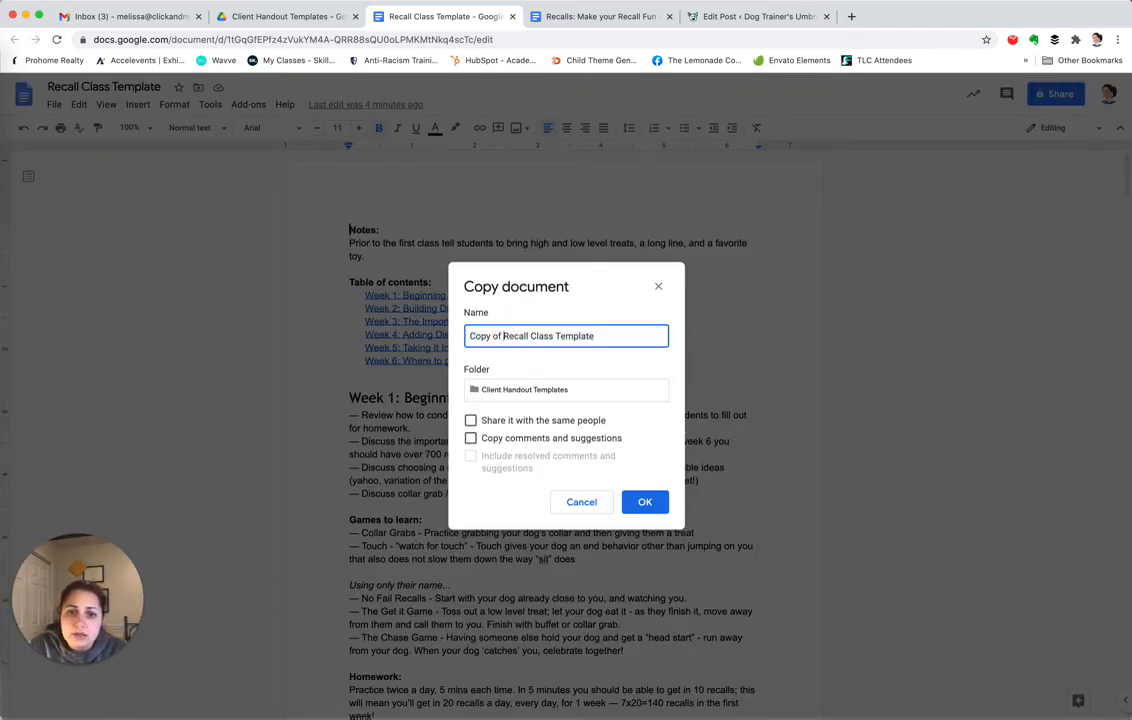
{"action": "key", "text": "super+shift+Left"}
{"action": "key", "text": "BackSpace"}
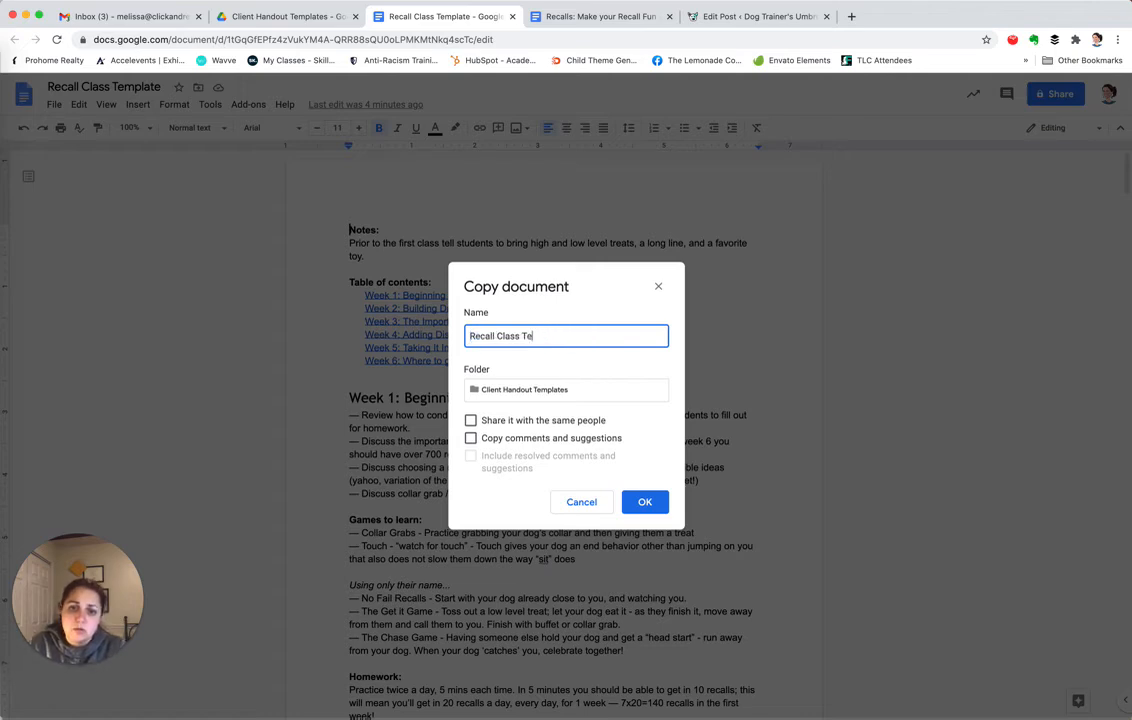
{"action": "type", "text": "Week 1 Exer"}
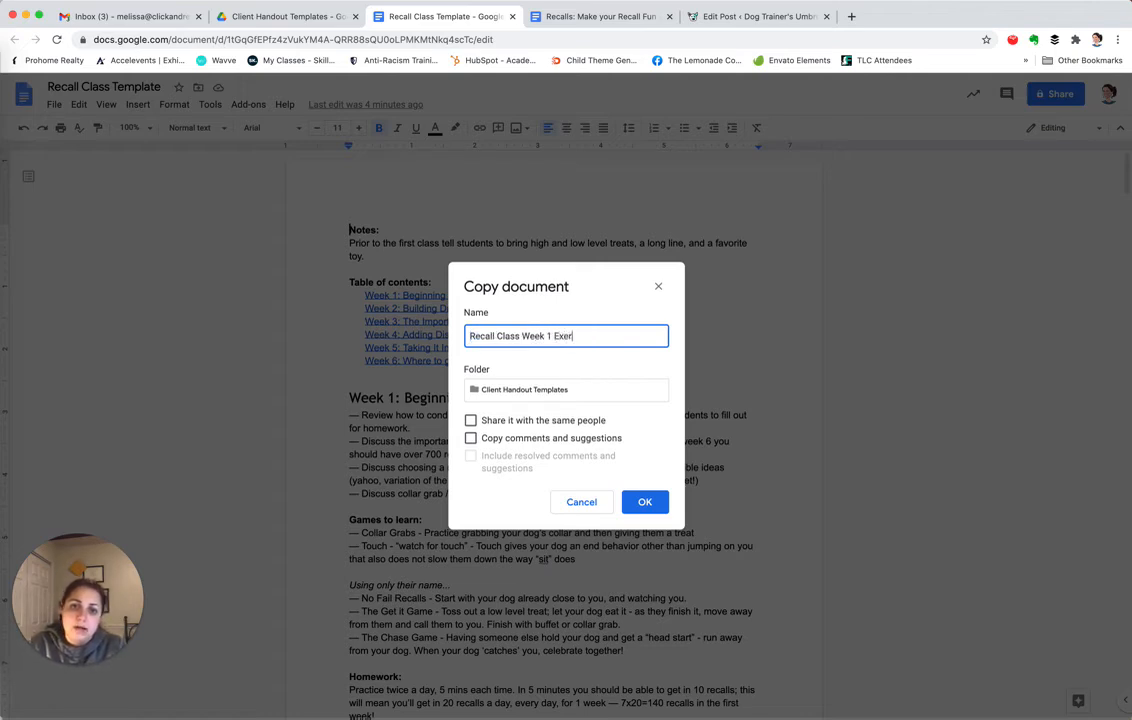
{"action": "type", "text": "cies"}
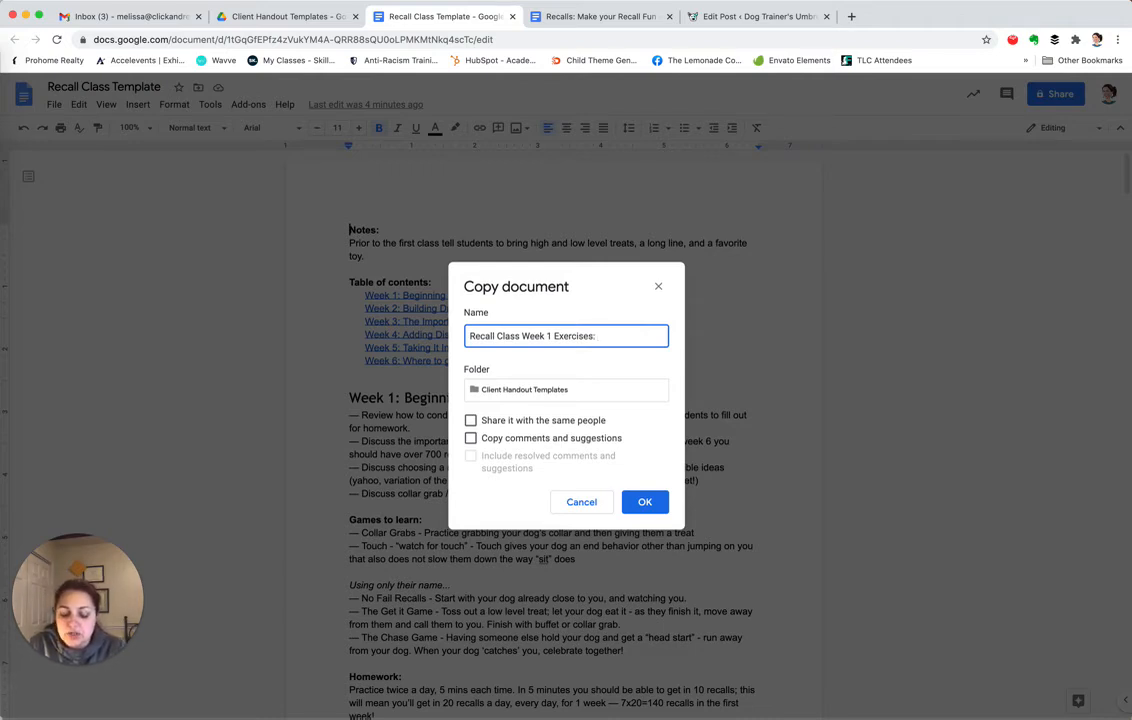
{"action": "type", "text": ": Collar"}
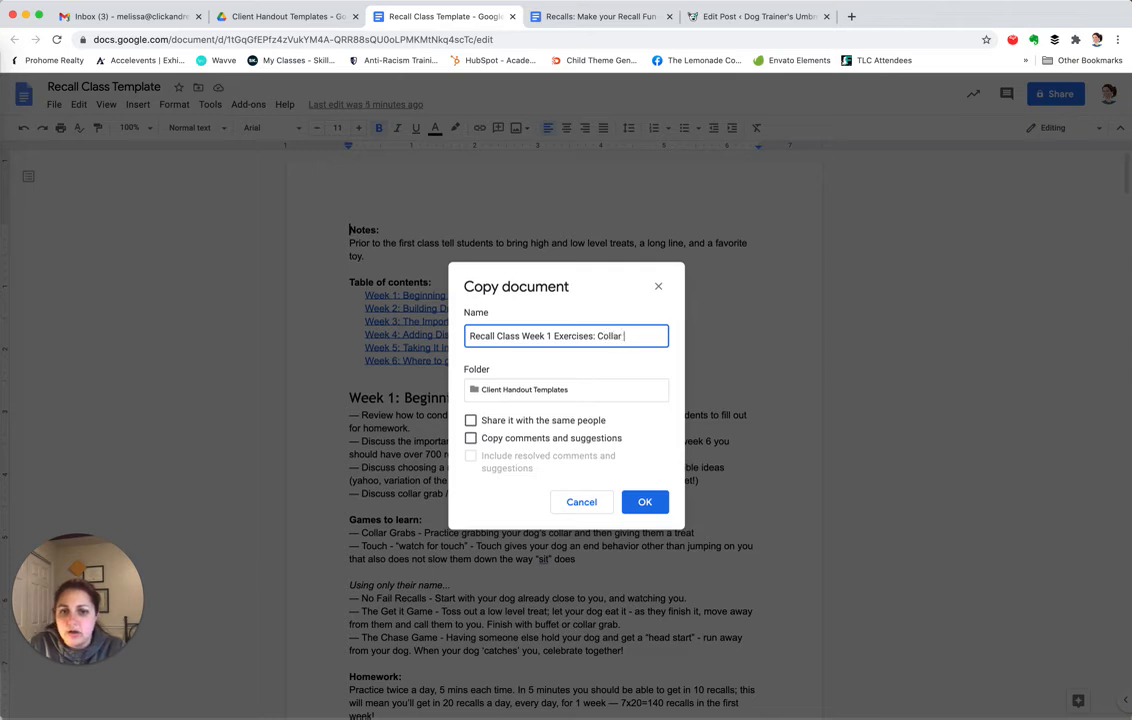
{"action": "type", "text": " Grabs, Touch, "}
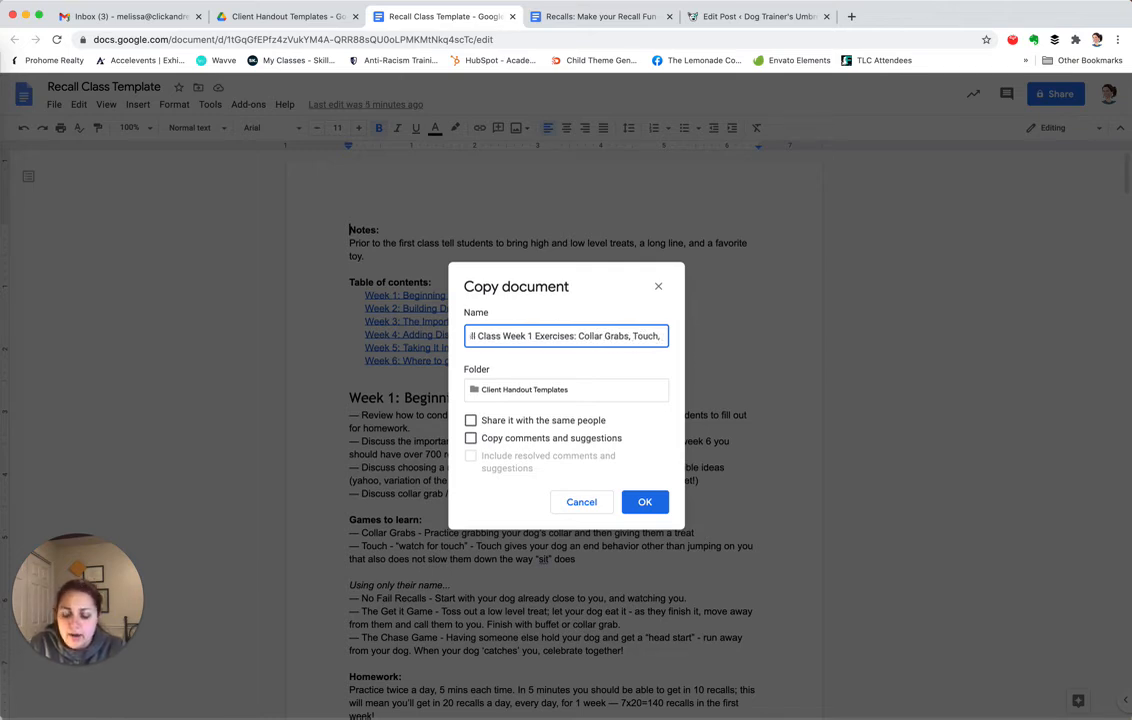
{"action": "type", "text": "Making Recalls"}
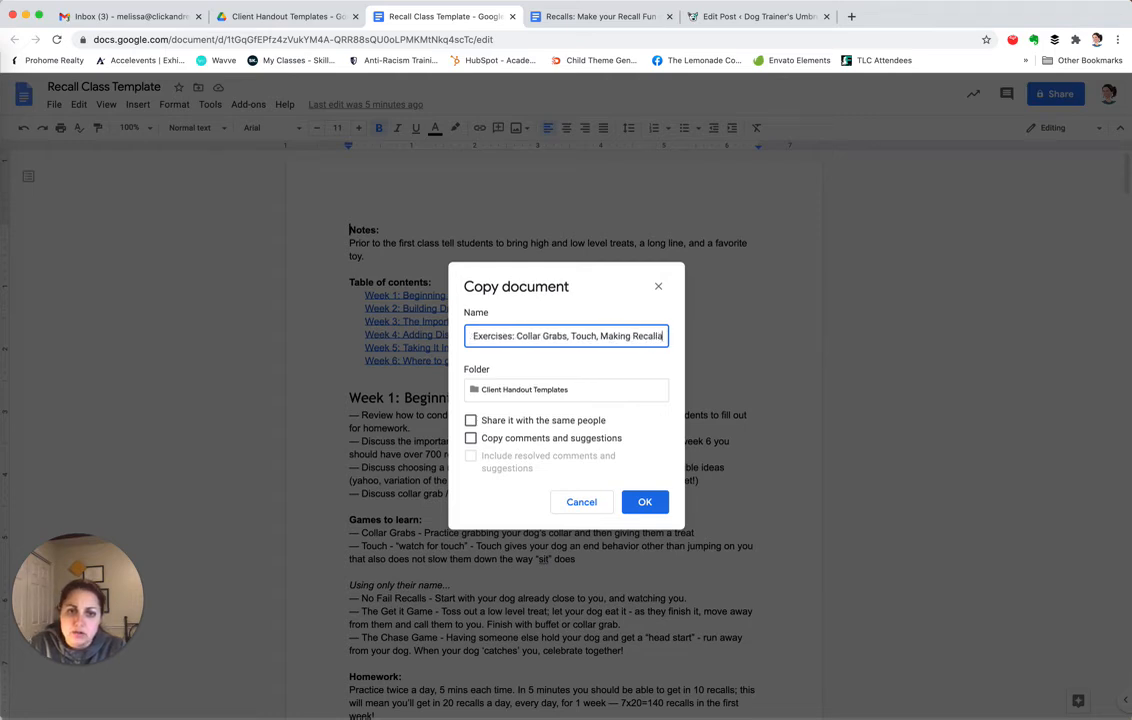
{"action": "type", "text": " Fun"}
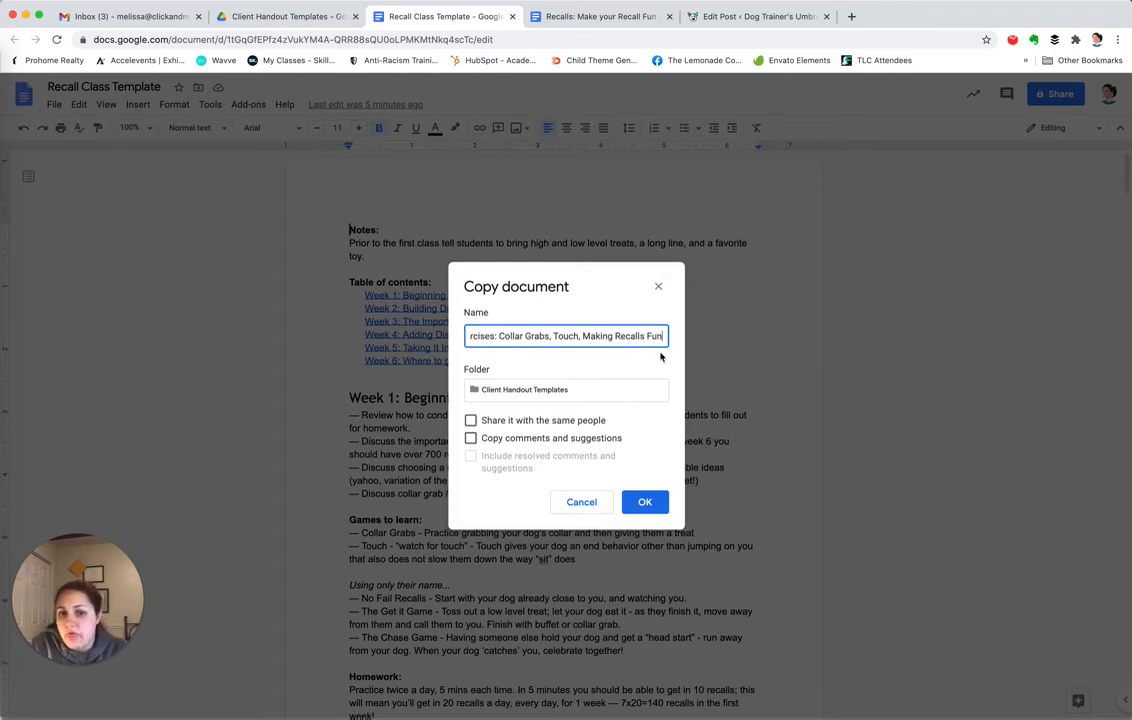
Save the copy into Shared Class Handout Folders > Recalls Class starting November 2020
{"action": "left_click", "coordinate": [512, 391]}
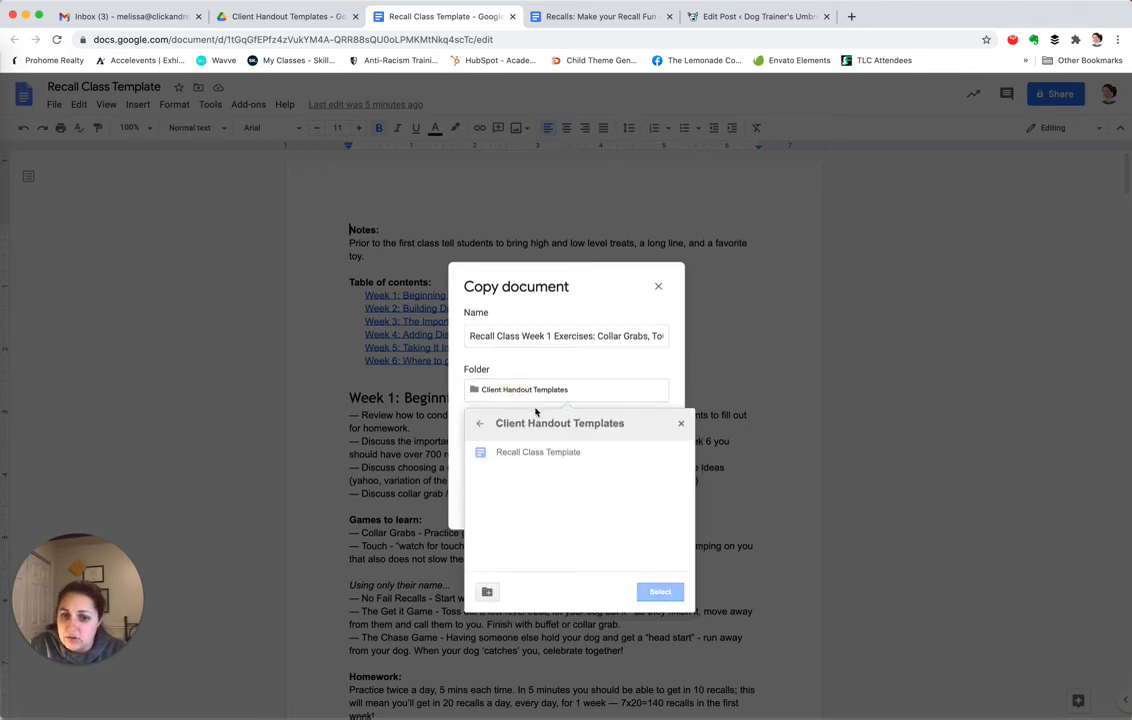
{"action": "left_click", "coordinate": [478, 424]}
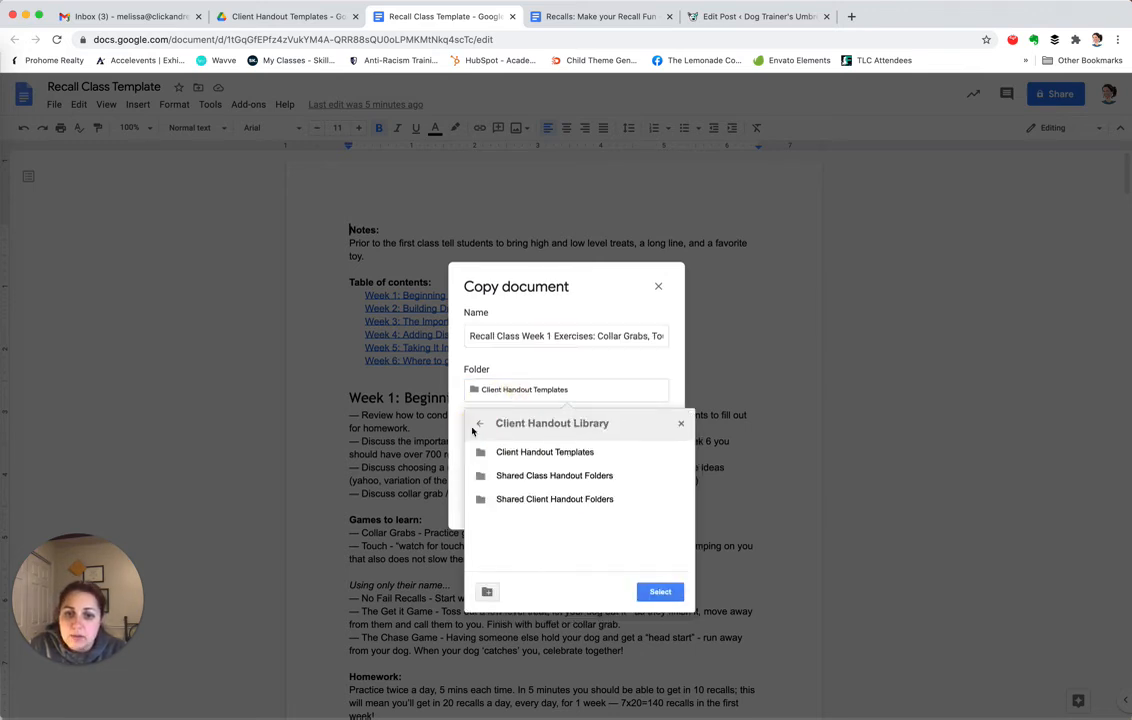
{"action": "double_click", "coordinate": [545, 477]}
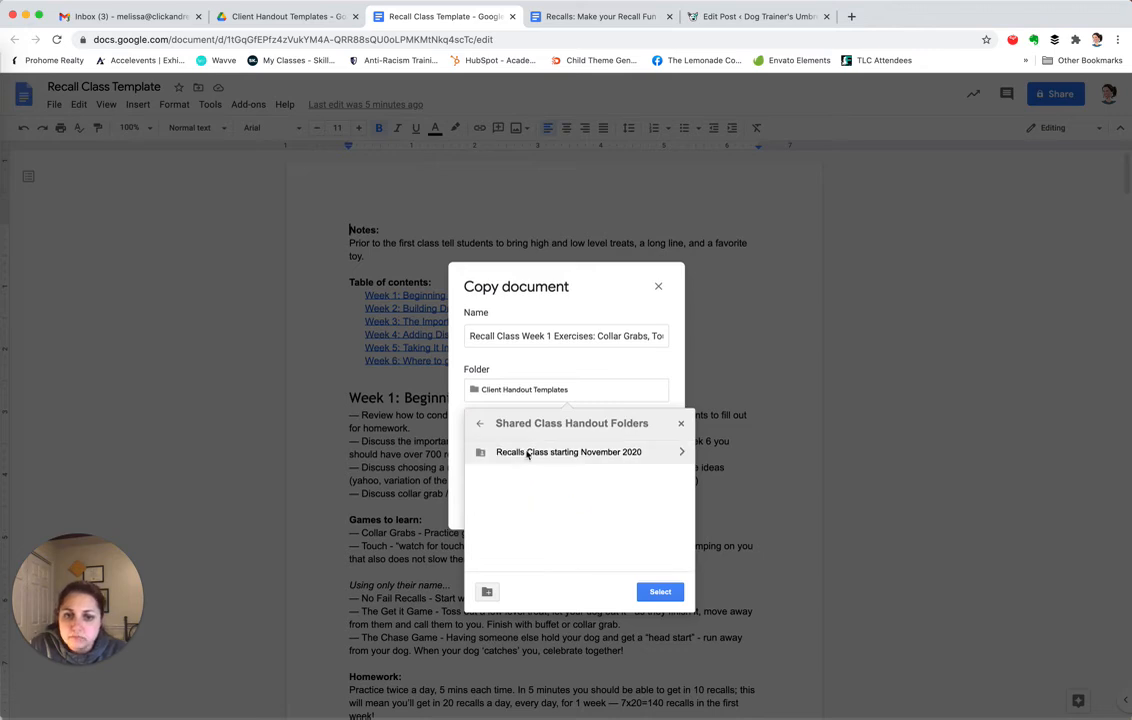
{"action": "double_click", "coordinate": [527, 452]}
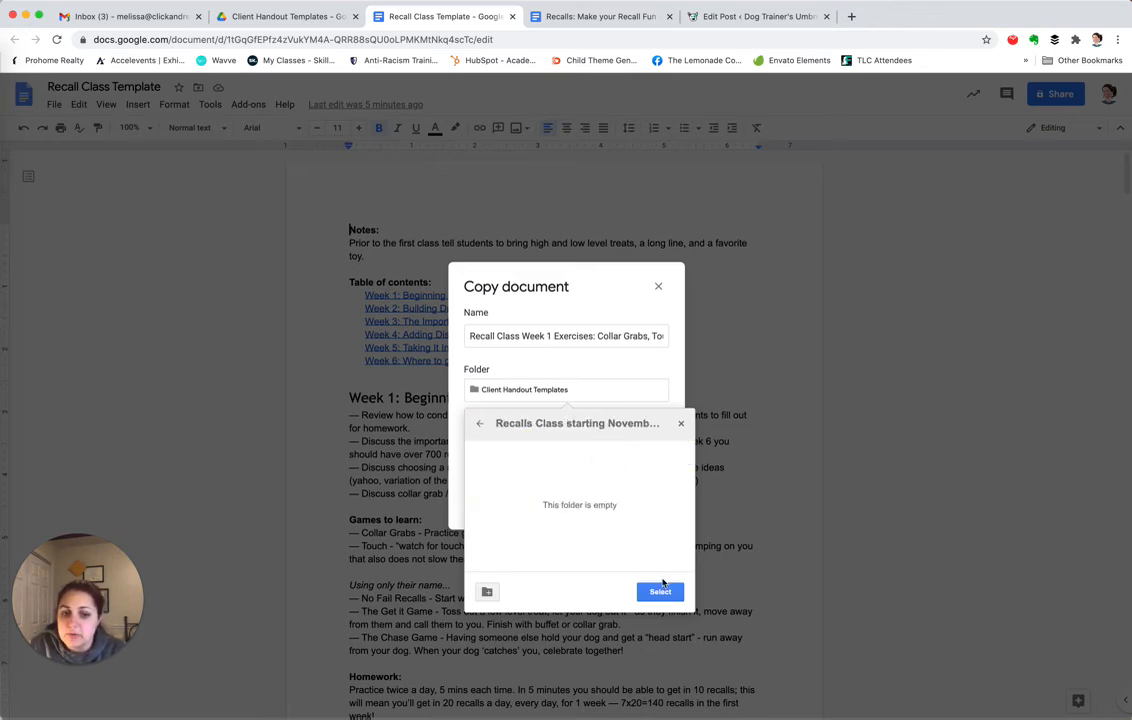
{"action": "left_click", "coordinate": [661, 588]}
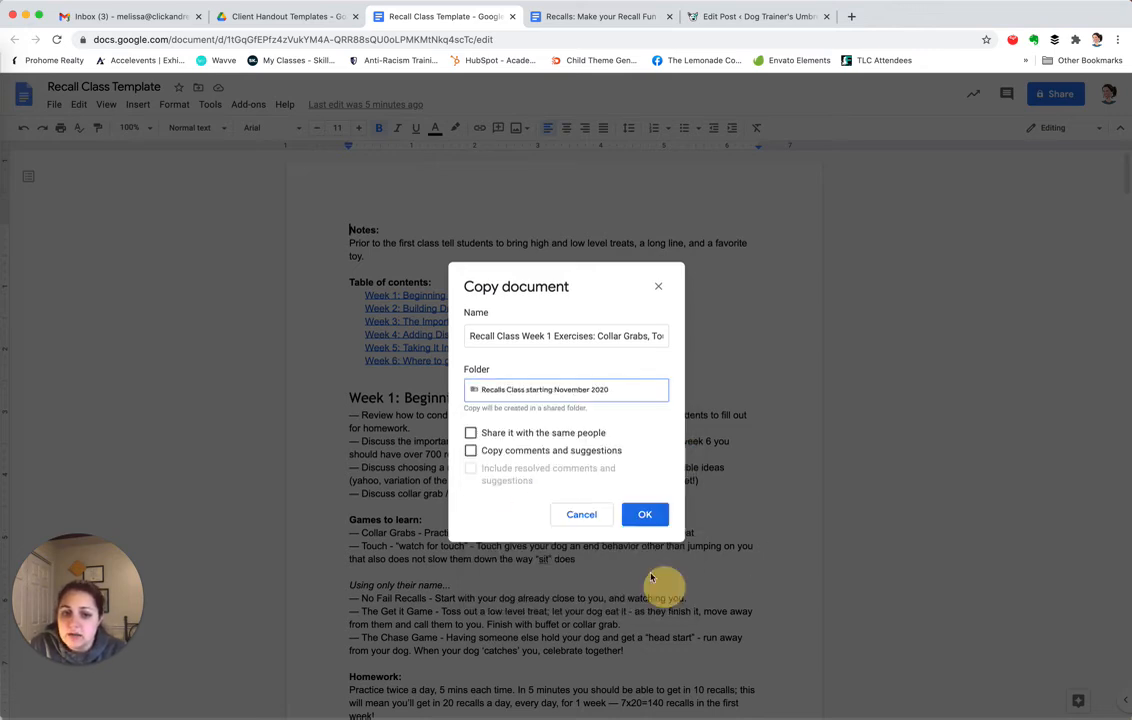
{"action": "left_click", "coordinate": [640, 515]}
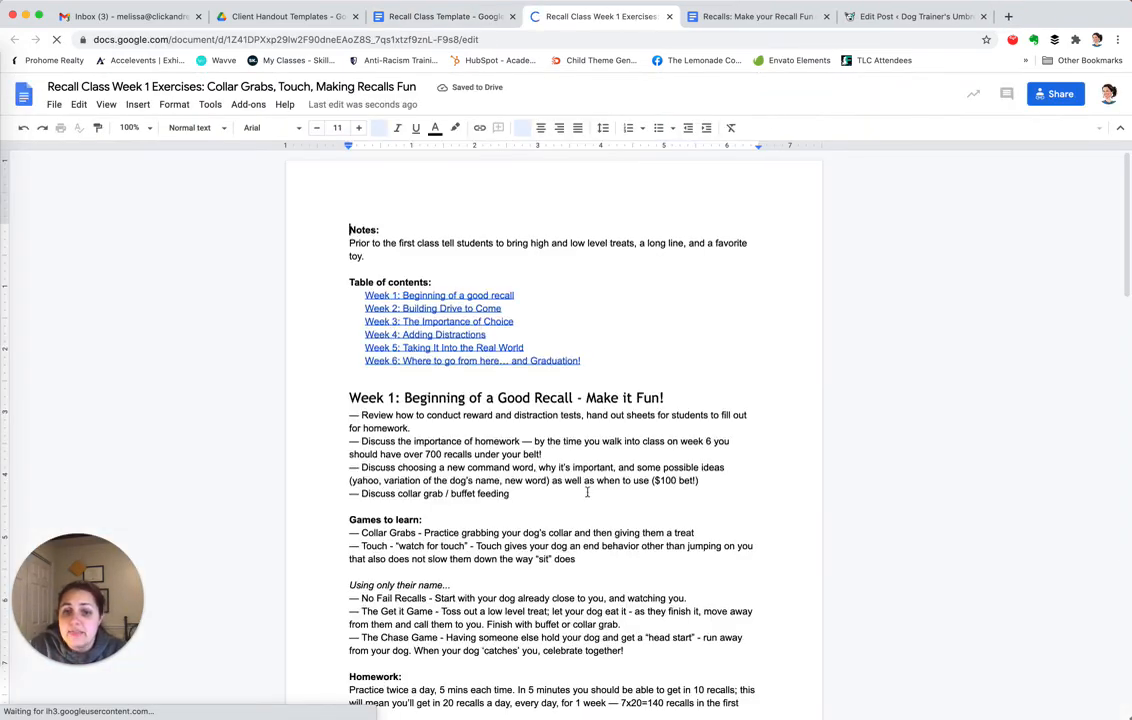
Close both document tabs and go to Shared Class Handout Folders in Drive
{"action": "left_click", "coordinate": [668, 18]}
{"action": "left_click", "coordinate": [512, 17]}
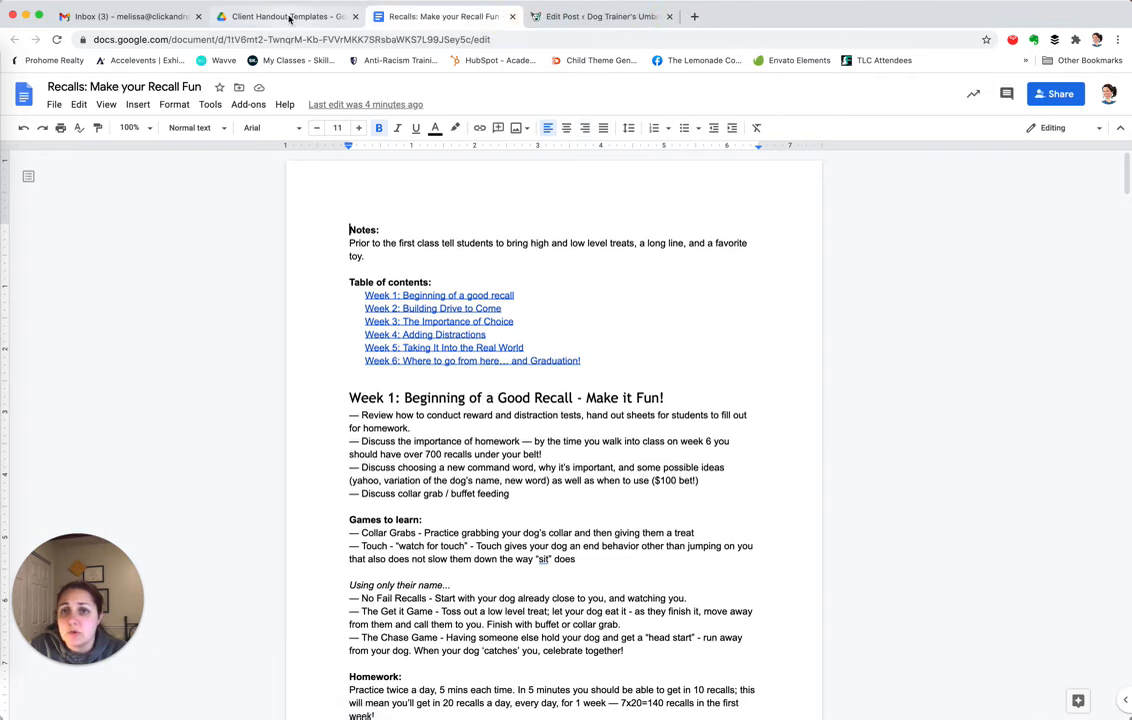
{"action": "left_click", "coordinate": [289, 18]}
{"action": "left_click", "coordinate": [311, 128]}
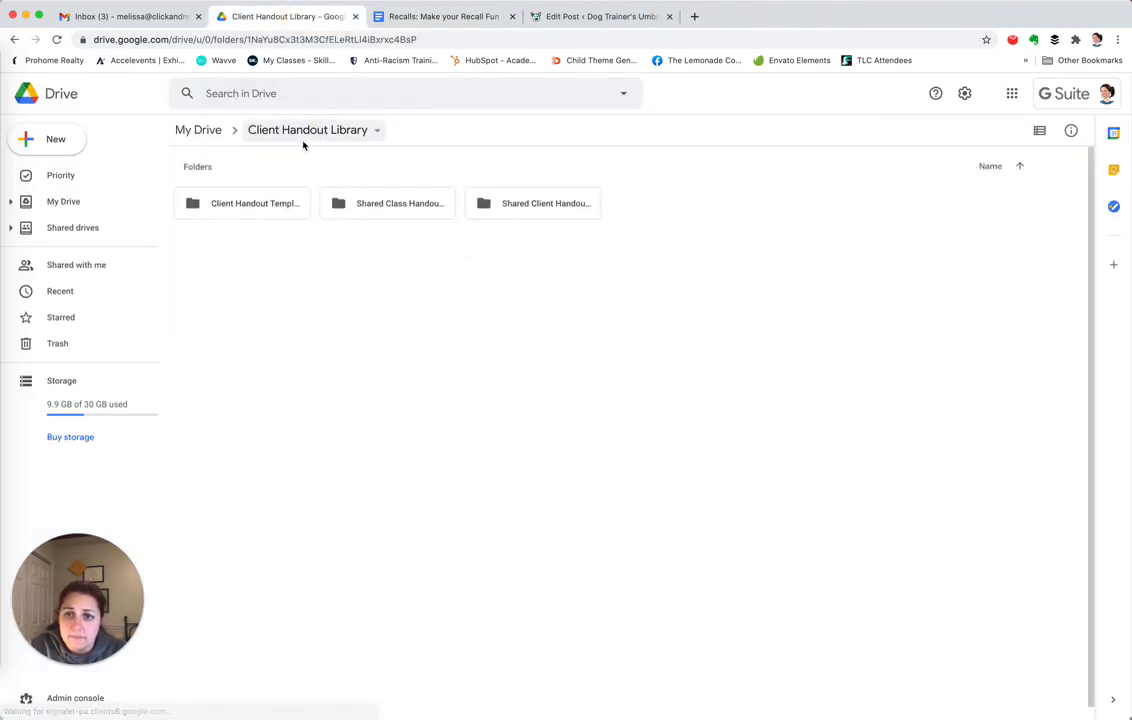
{"action": "double_click", "coordinate": [398, 210]}
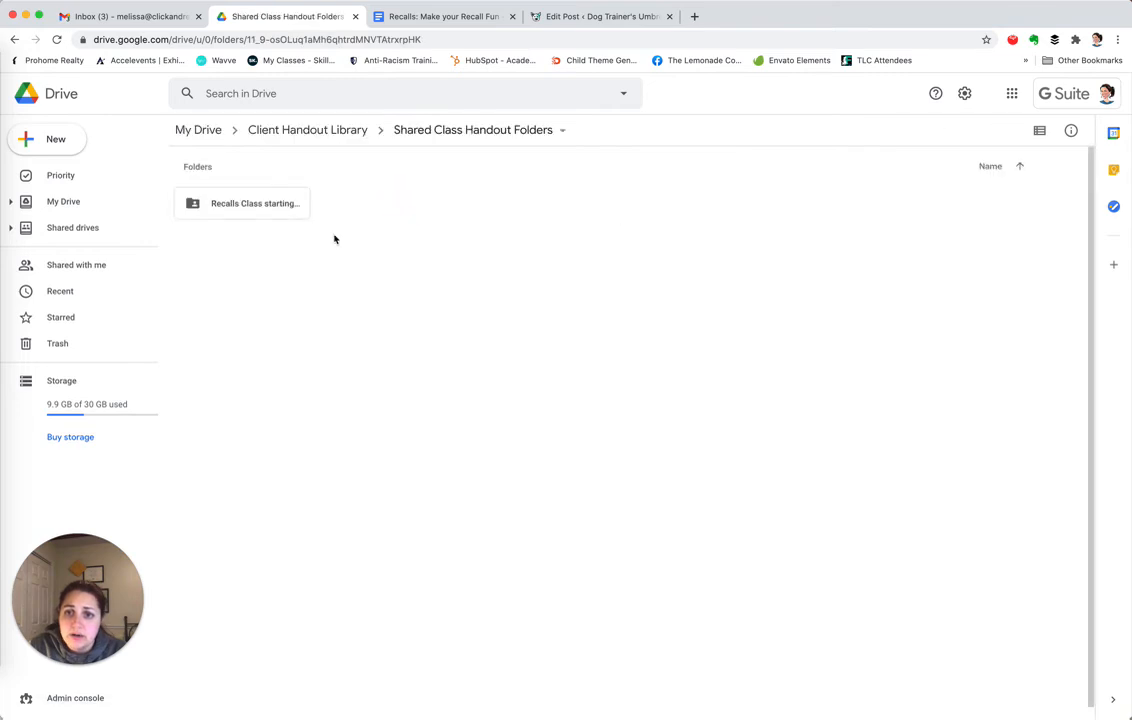
Copy the Recalls Class folder's view link again and open a new incognito window
{"action": "right_click", "coordinate": [245, 200]}
{"action": "left_click", "coordinate": [306, 257]}
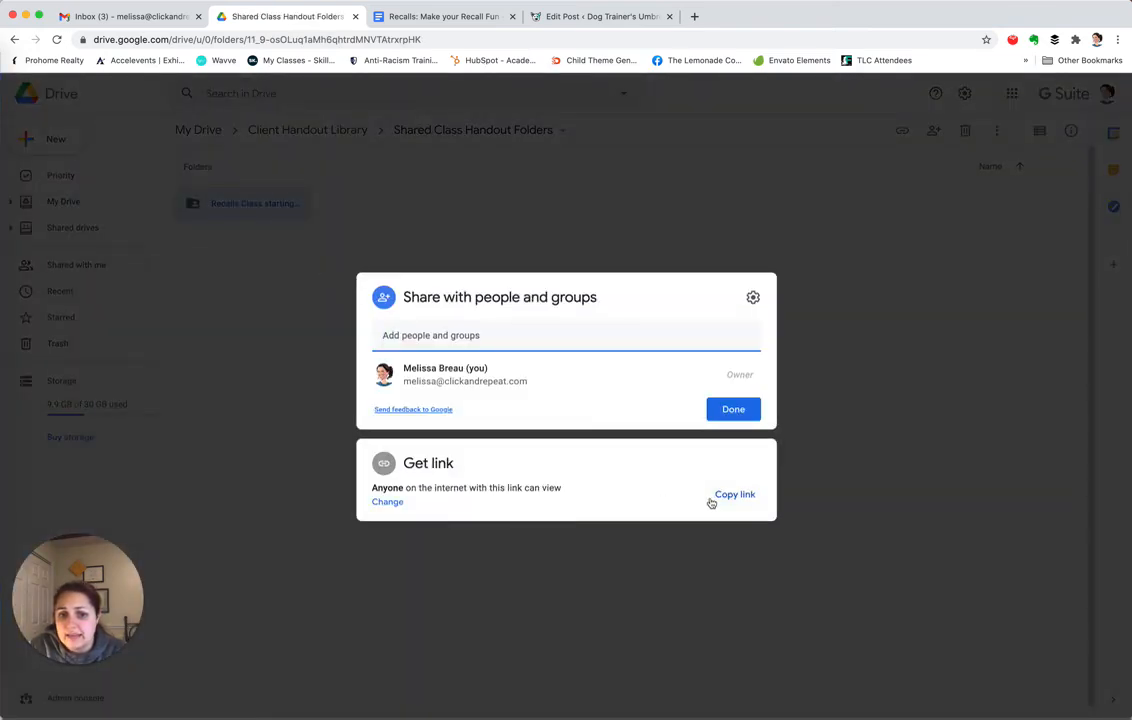
{"action": "left_click", "coordinate": [712, 500]}
{"action": "left_click", "coordinate": [736, 411]}
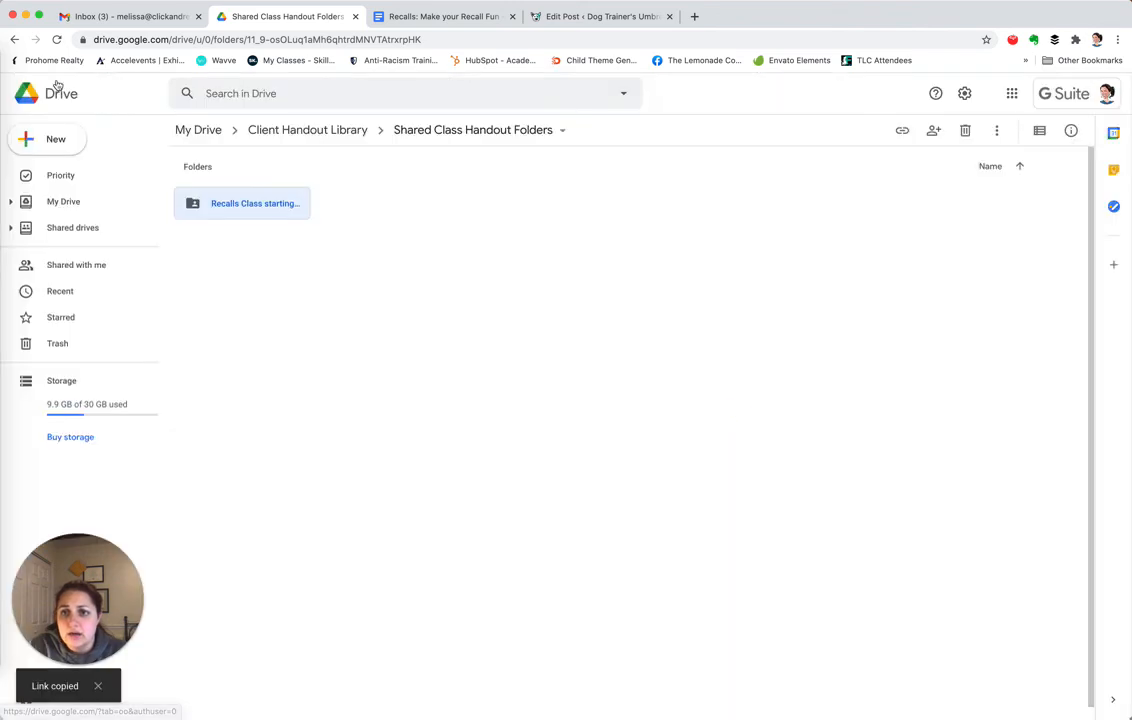
{"action": "left_click", "coordinate": [47, 1]}
{"action": "left_click", "coordinate": [59, 31]}
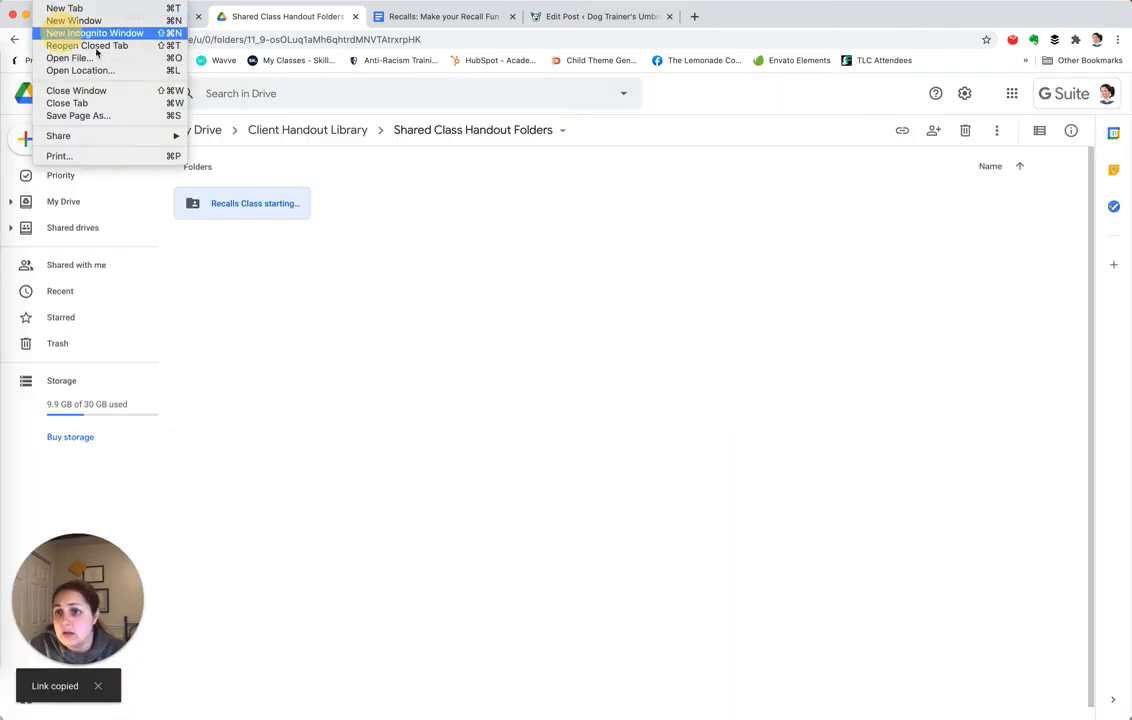
Load the copied folder link in the incognito window and open the Week 1 Exercises handout
{"action": "key", "text": "super+v"}
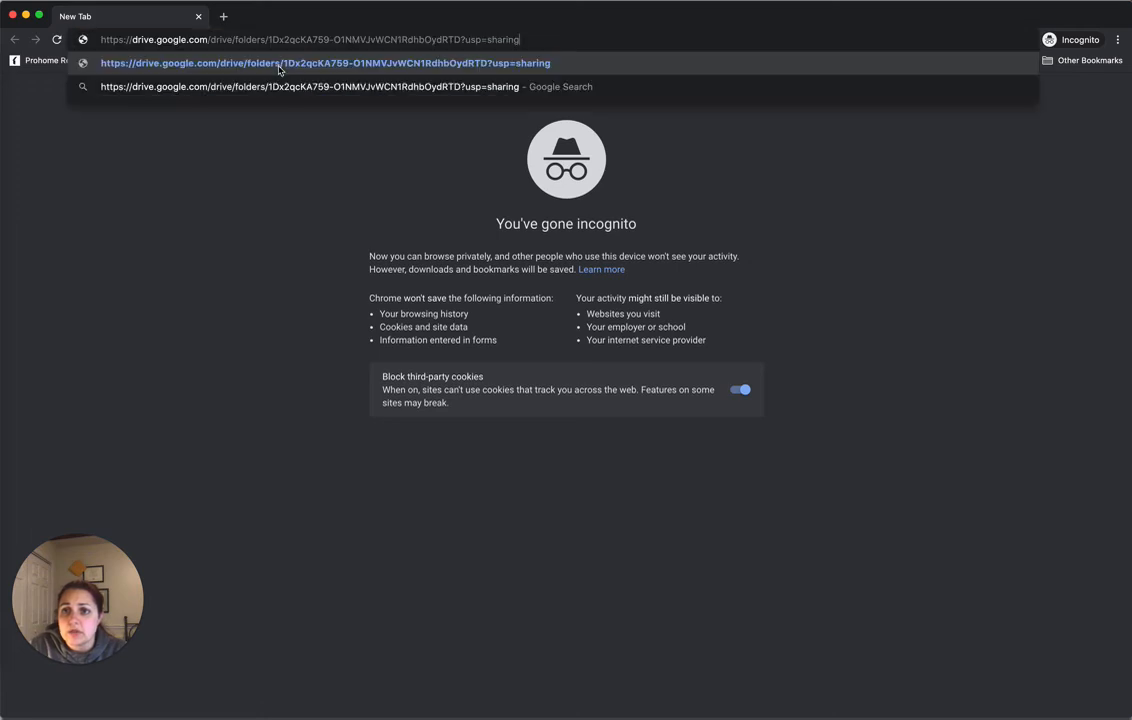
{"action": "left_click", "coordinate": [280, 66]}
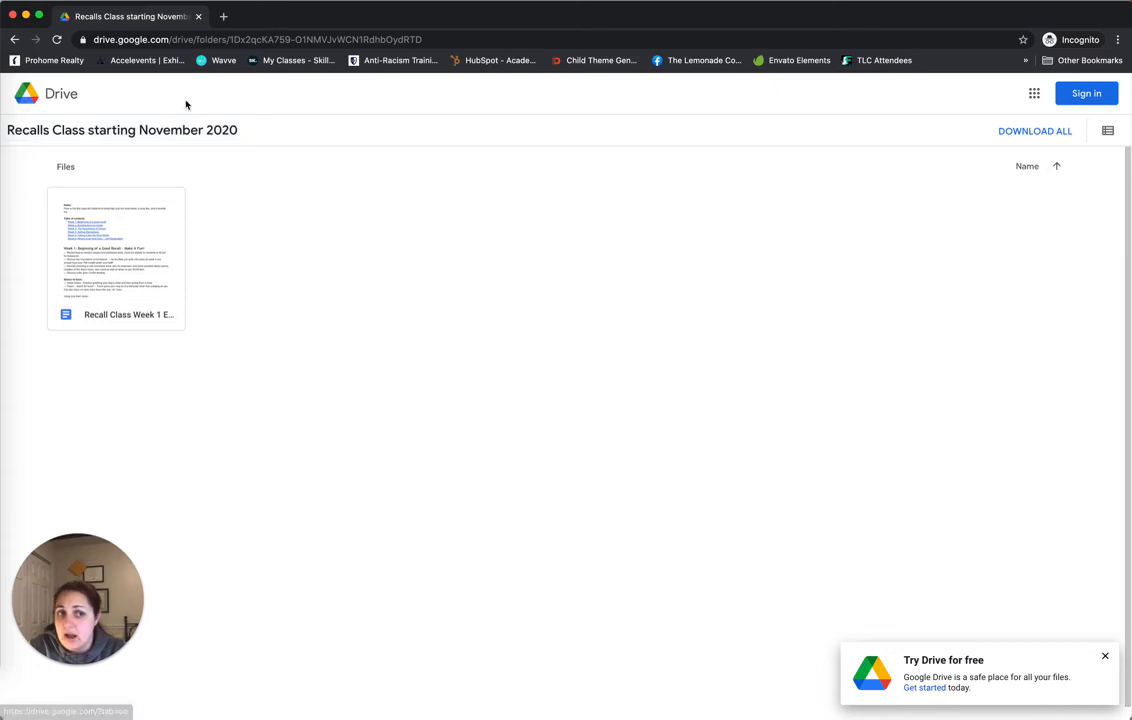
{"action": "left_click", "coordinate": [1086, 95]}
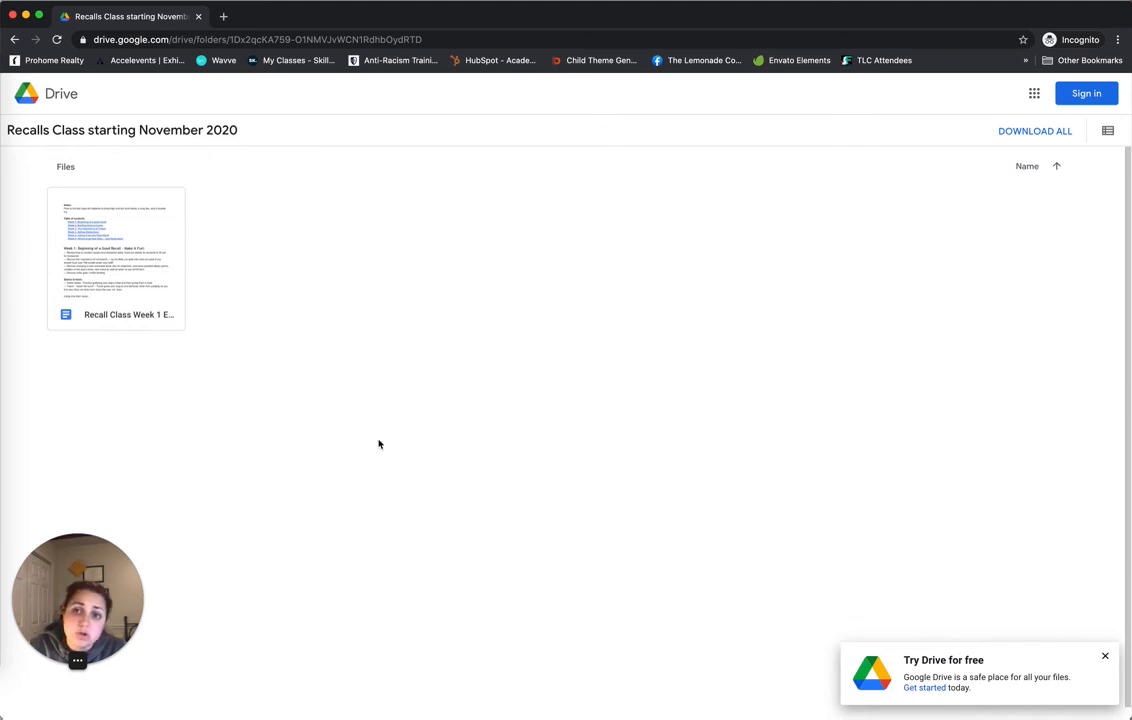
{"action": "double_click", "coordinate": [151, 234]}
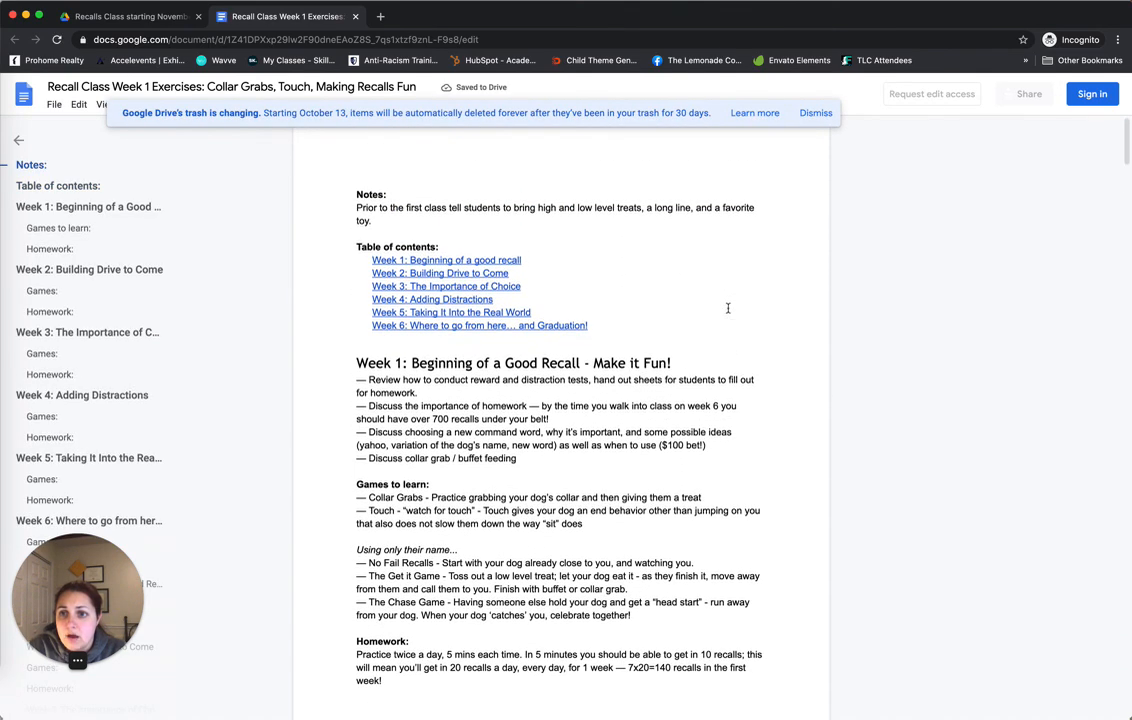
Read through the view-only Week 1 handout, dismiss the trash-change banner, then close its tab
{"action": "scroll", "coordinate": [728, 308], "scroll_direction": "down", "scroll_amount": 10}
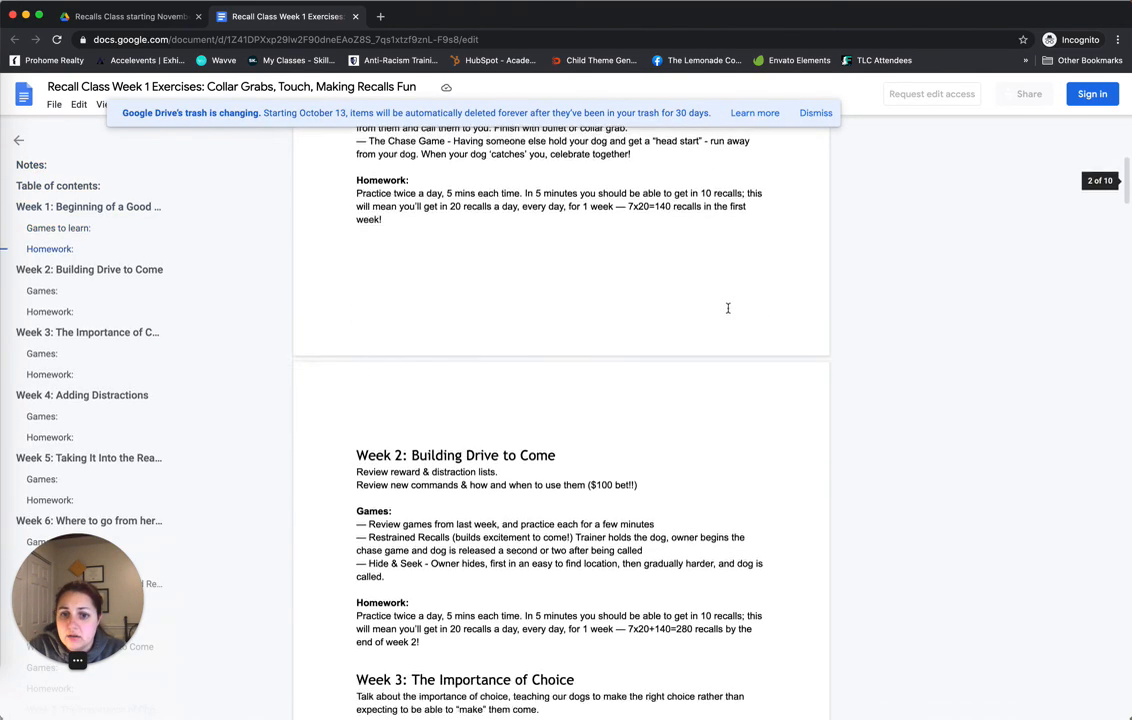
{"action": "scroll", "coordinate": [728, 308], "scroll_direction": "down", "scroll_amount": 5}
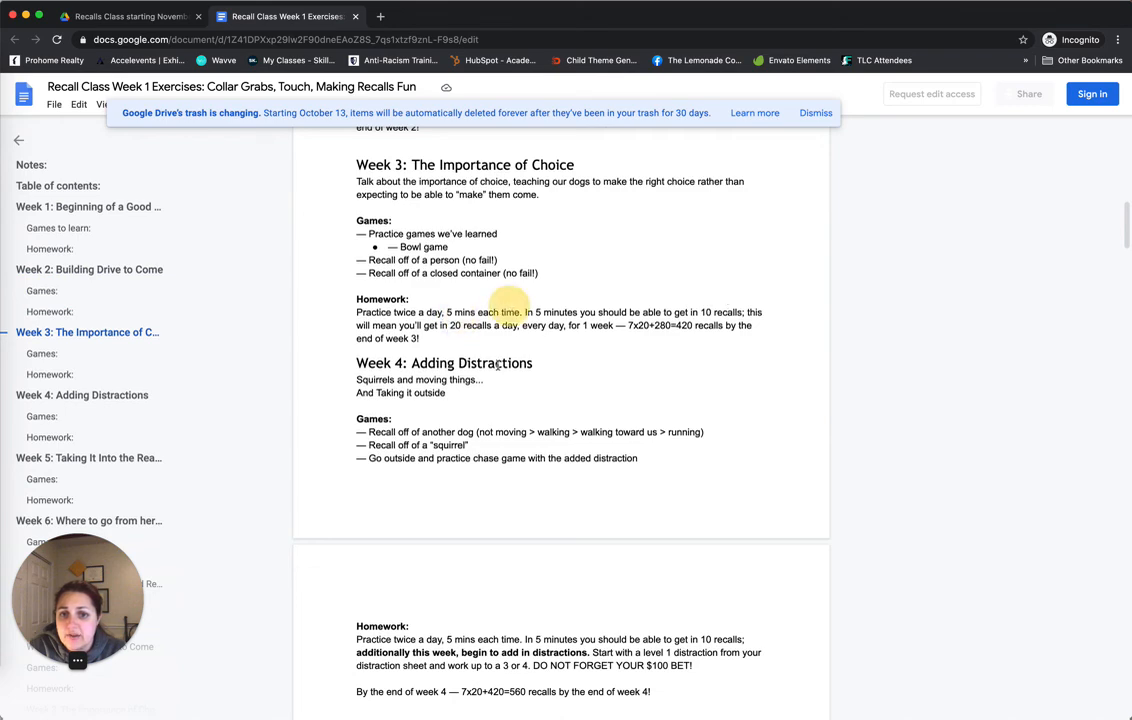
{"action": "scroll", "coordinate": [533, 268], "scroll_direction": "up", "scroll_amount": 15}
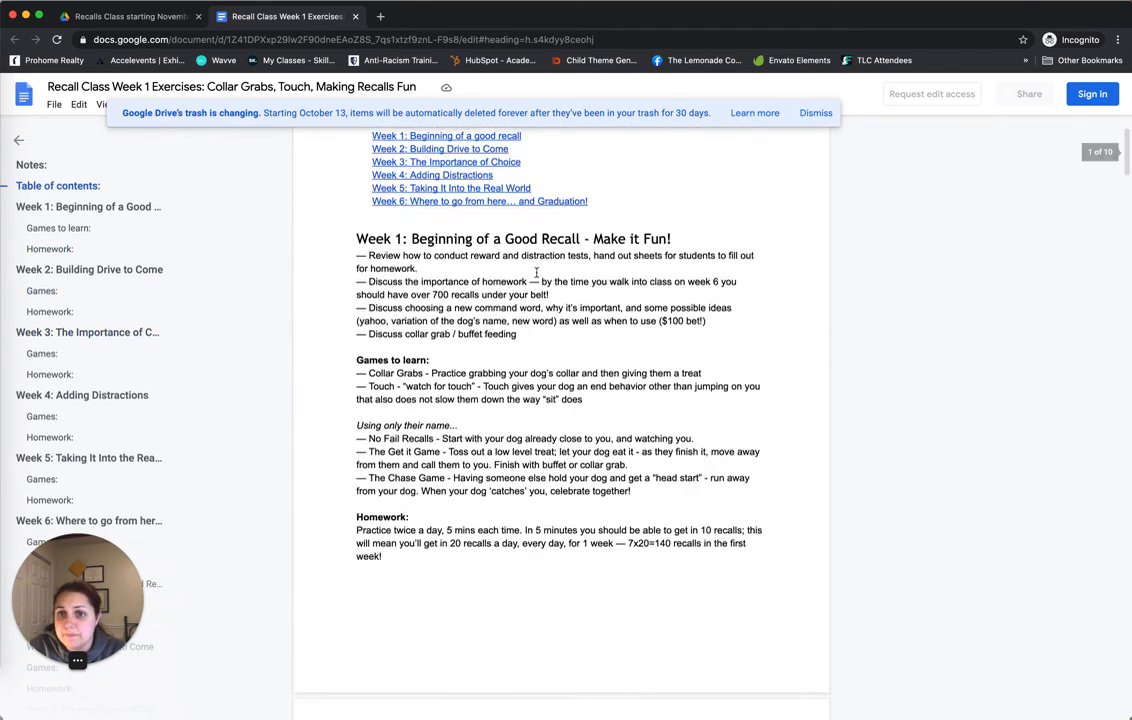
{"action": "left_click", "coordinate": [815, 113]}
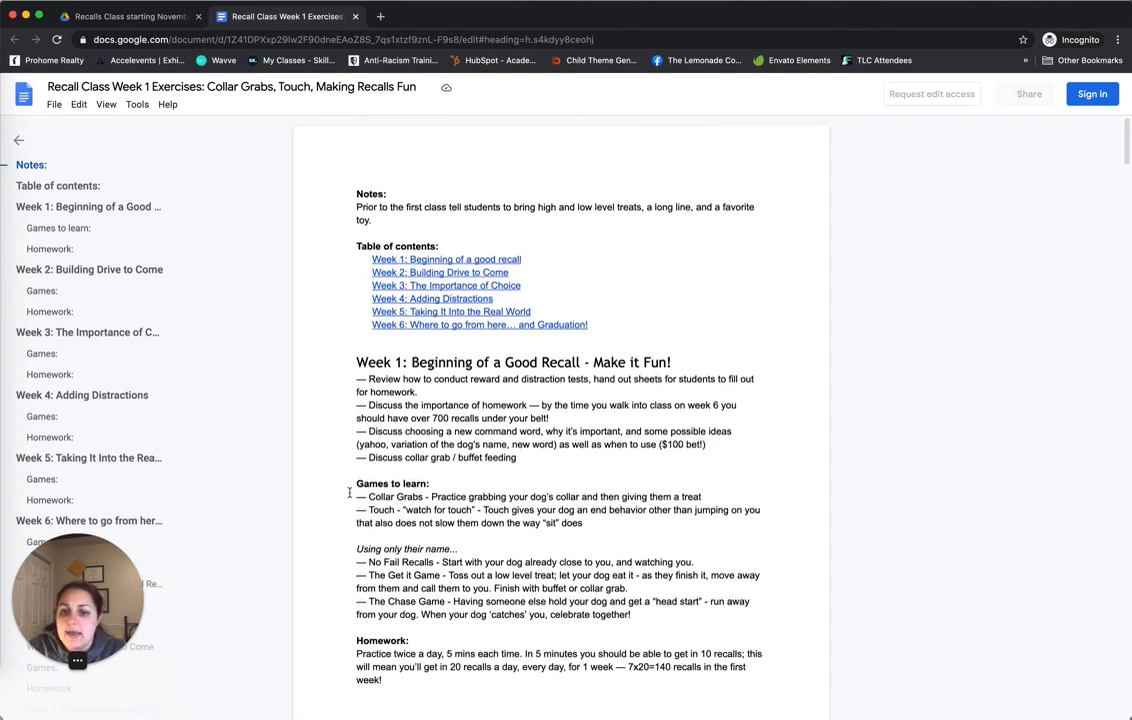
{"action": "scroll", "coordinate": [346, 493], "scroll_direction": "down", "scroll_amount": 1}
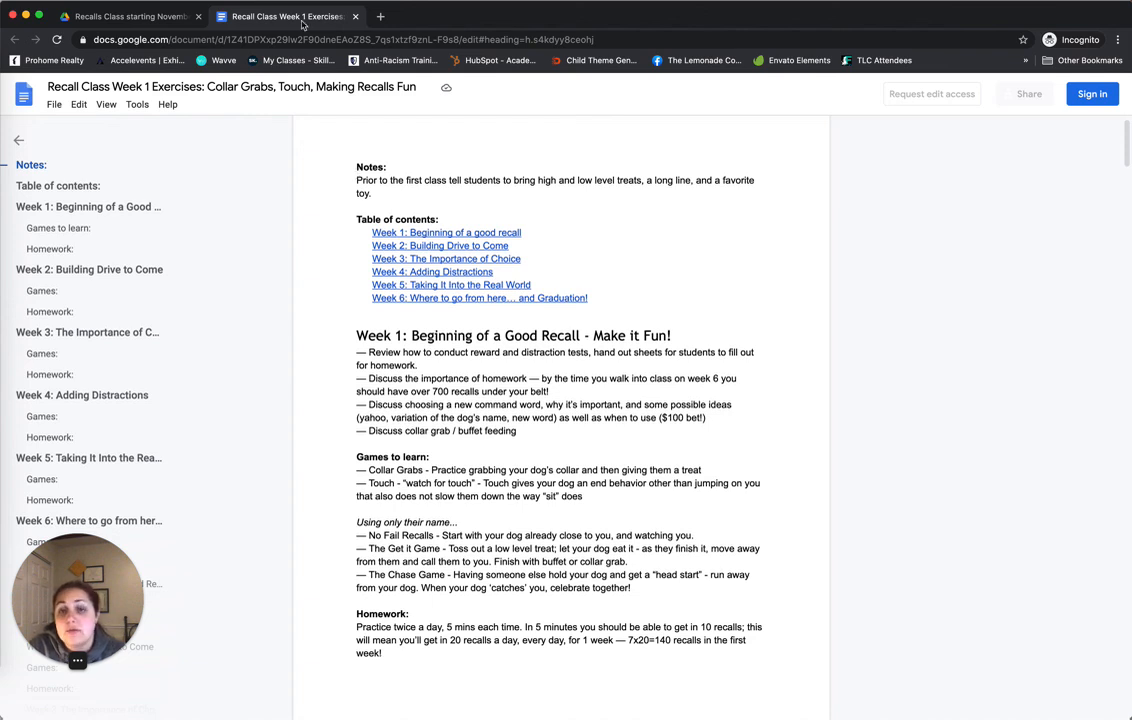
{"action": "left_click", "coordinate": [355, 17]}
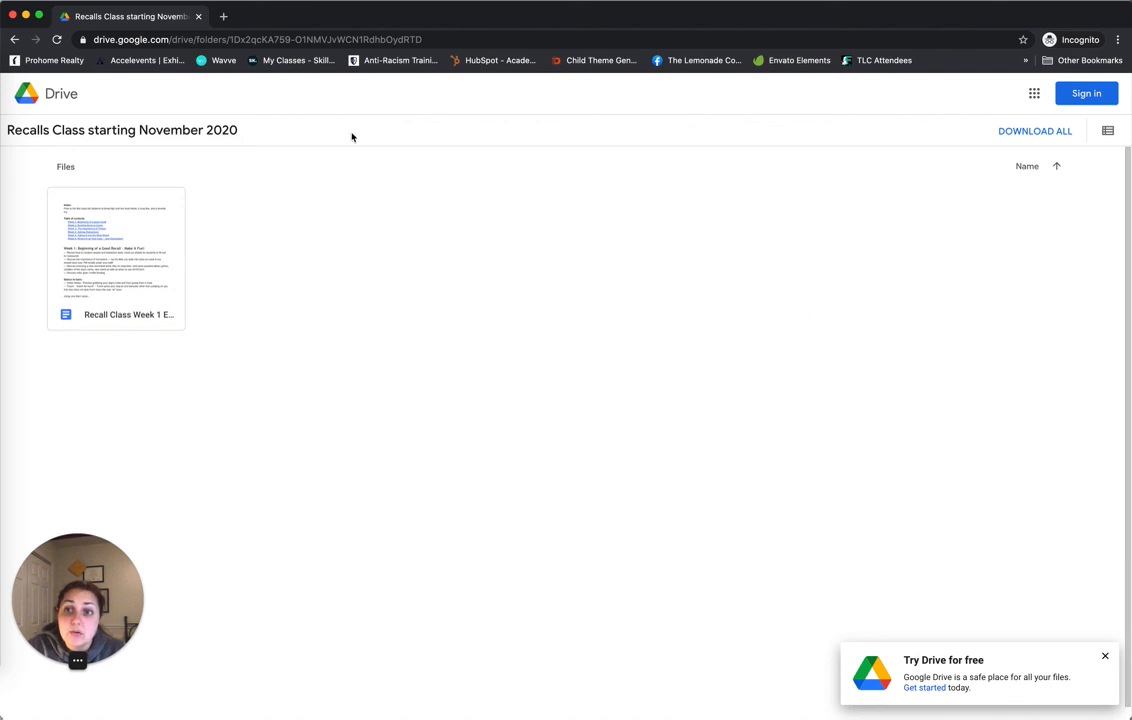
Close the incognito tab and return to Client Handout Library in the signed-in Drive
{"action": "left_click", "coordinate": [200, 18]}
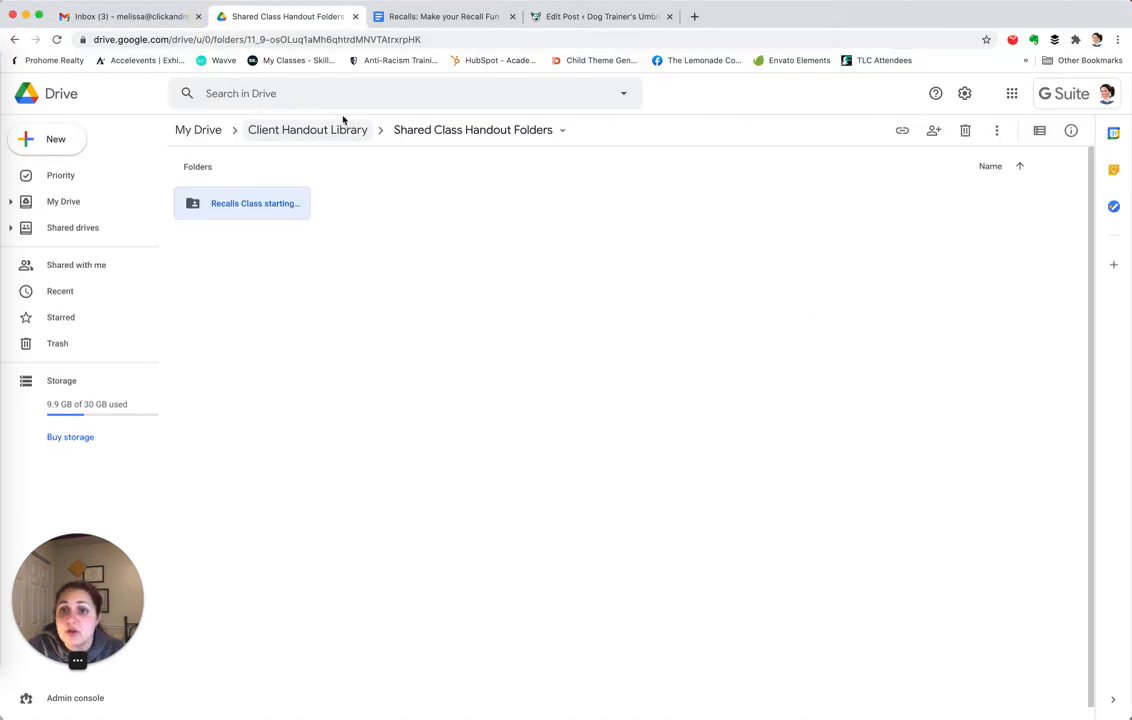
{"action": "left_click", "coordinate": [323, 128]}
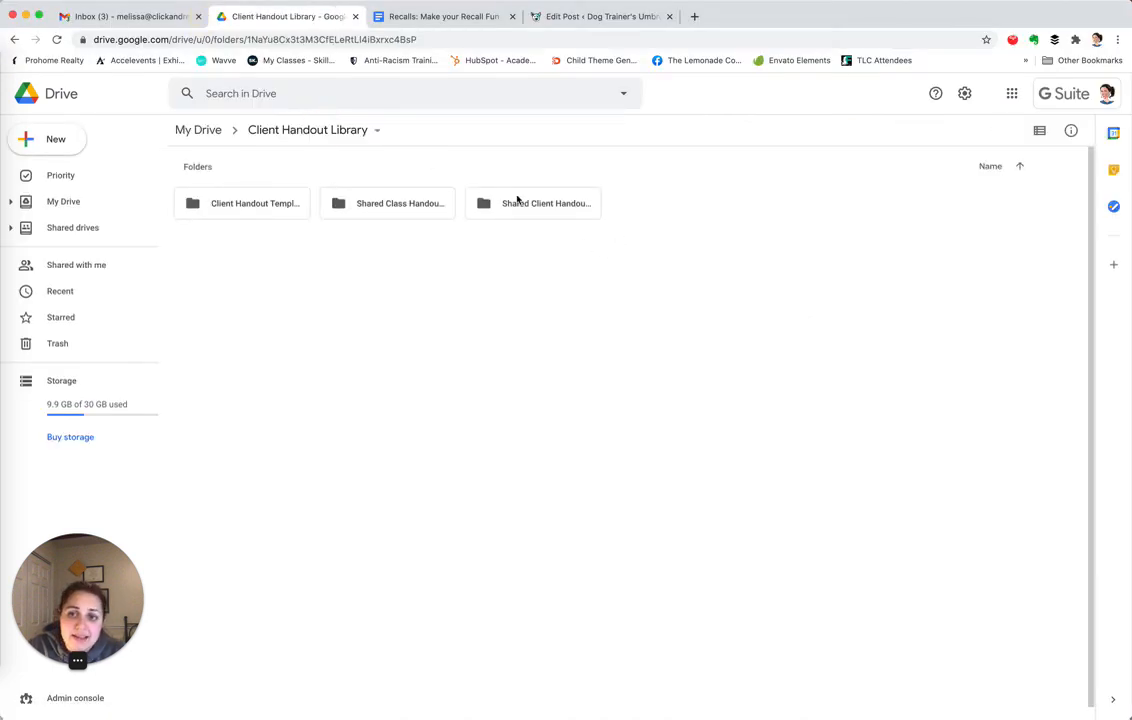